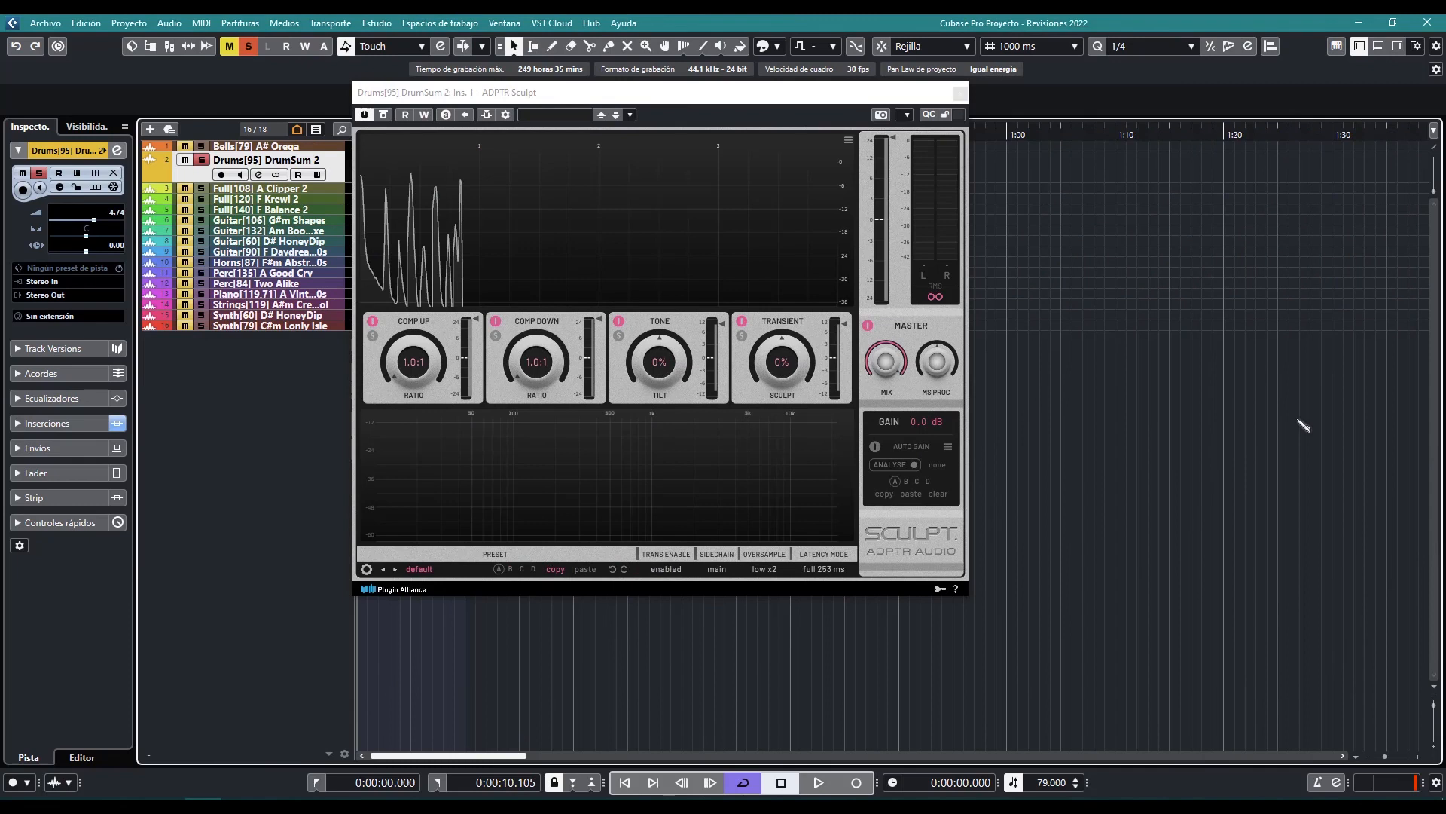
Set the Sculpt plug-in's editor size to 100%
left_click(766, 97)
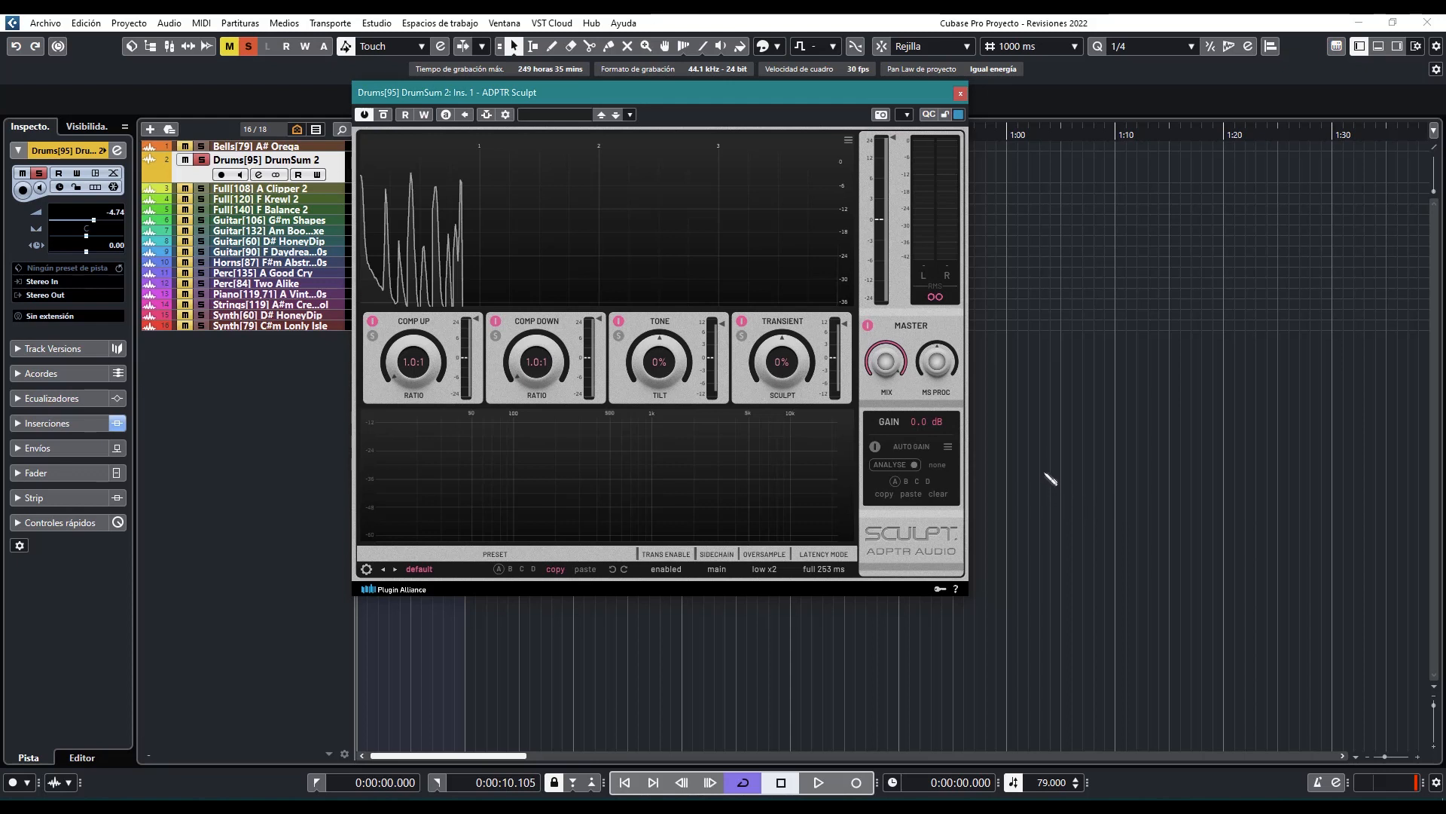
left_click(1078, 692)
left_click(764, 99)
left_click(366, 569)
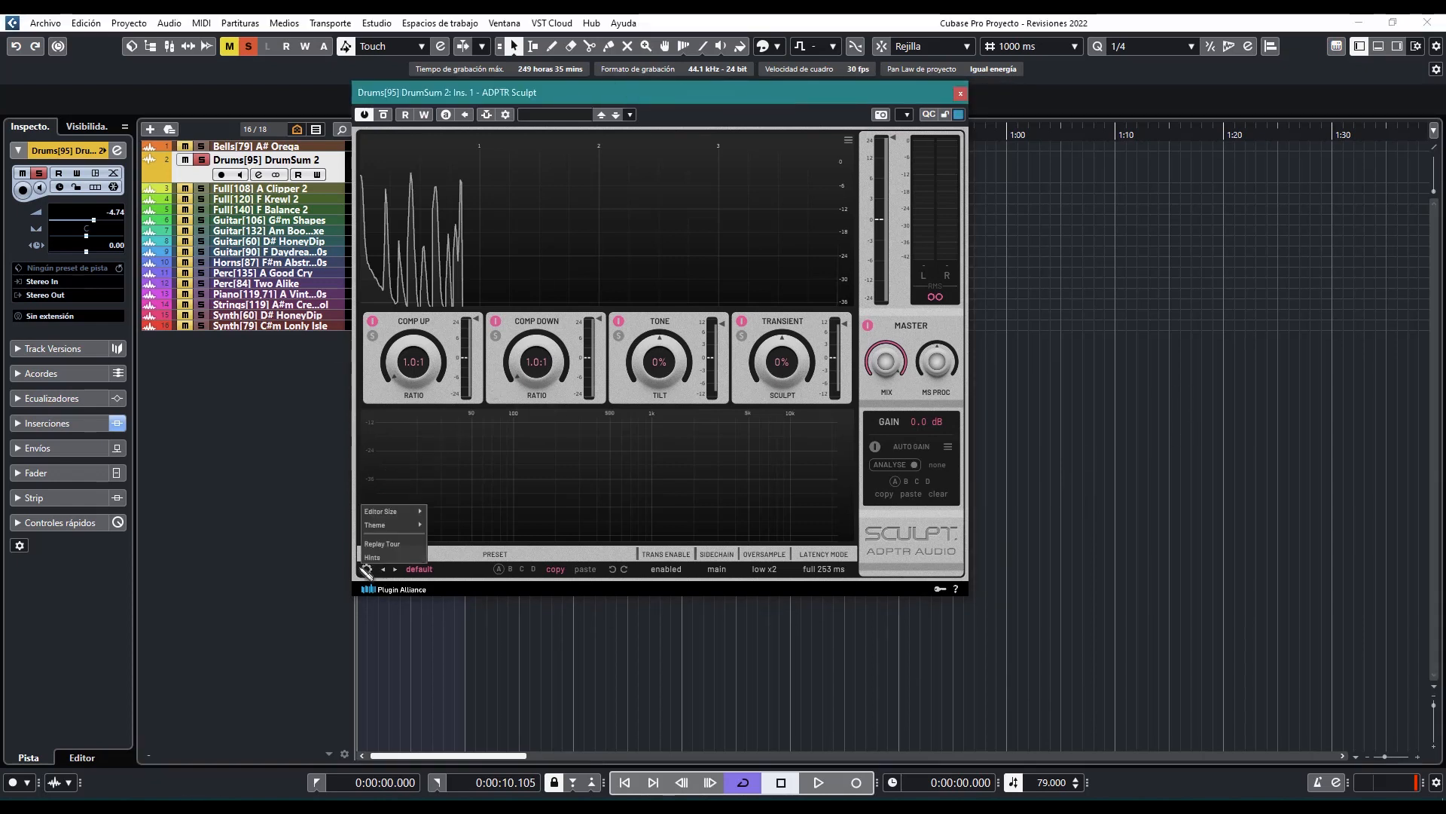
mouse_move(400, 512)
left_click(438, 485)
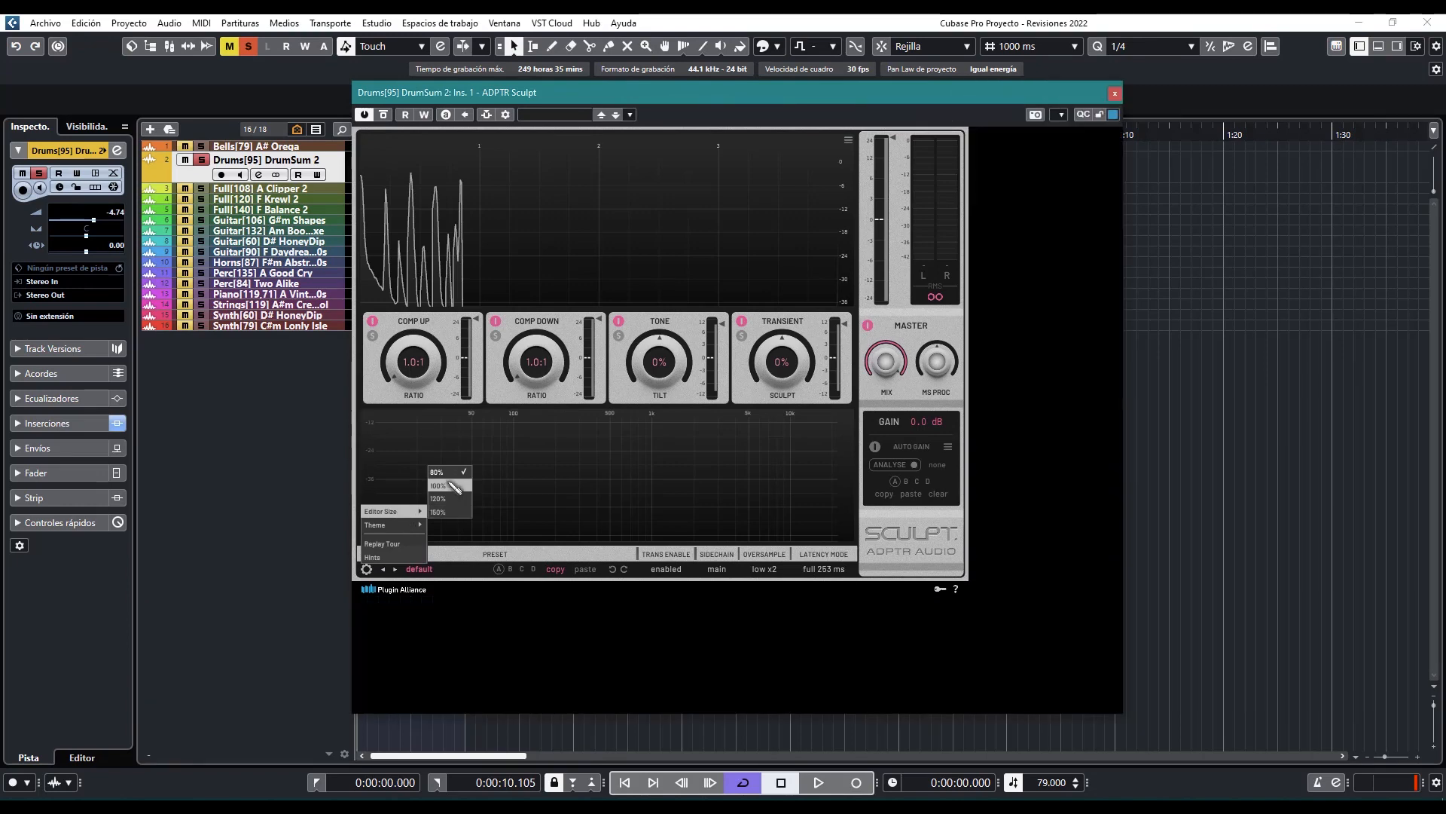
Try the Space Orange, Dark Mint and Classic Orange themes on the plug-in, and switch back to Cherry Pie
left_click(370, 680)
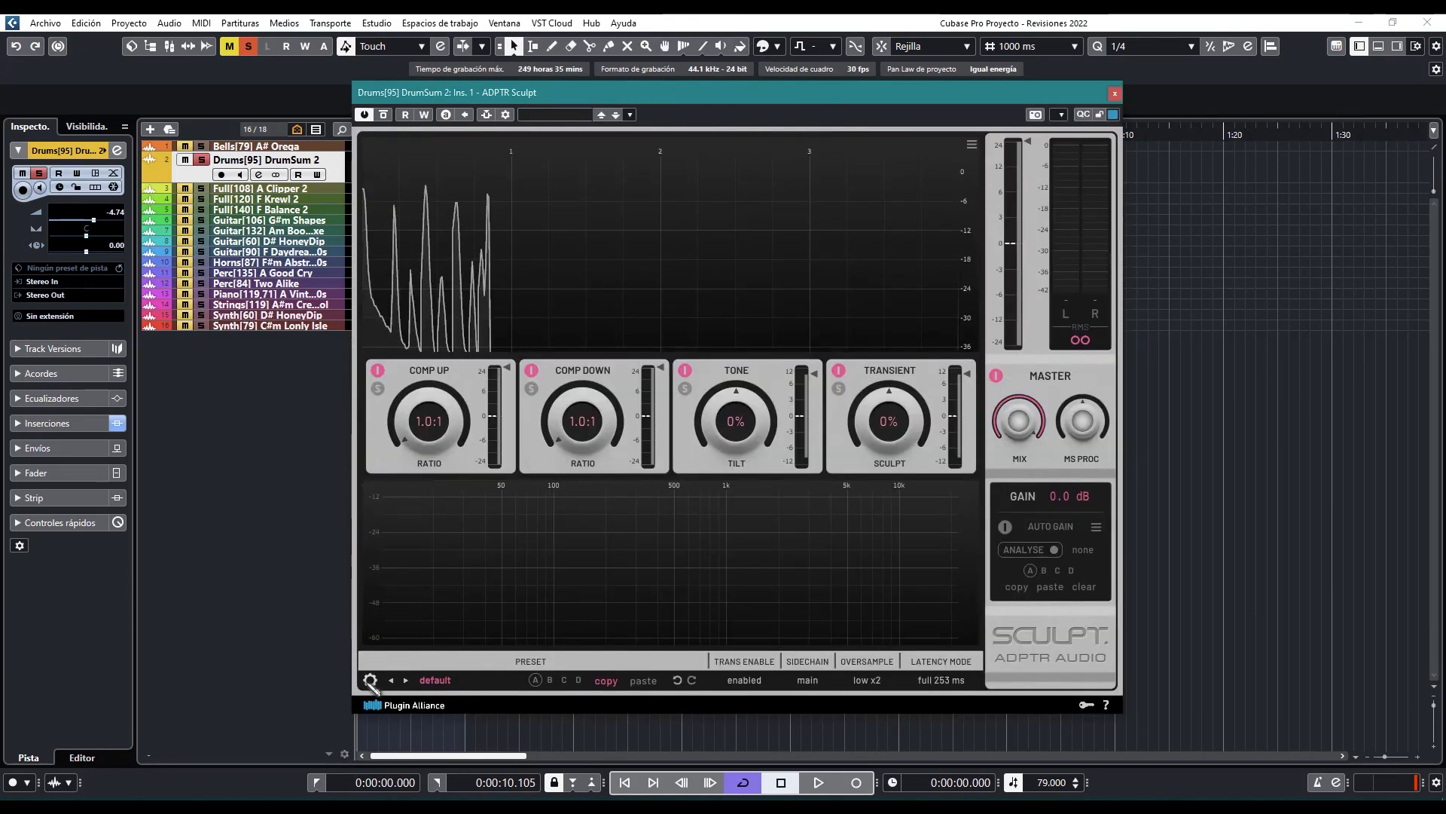
mouse_move(379, 667)
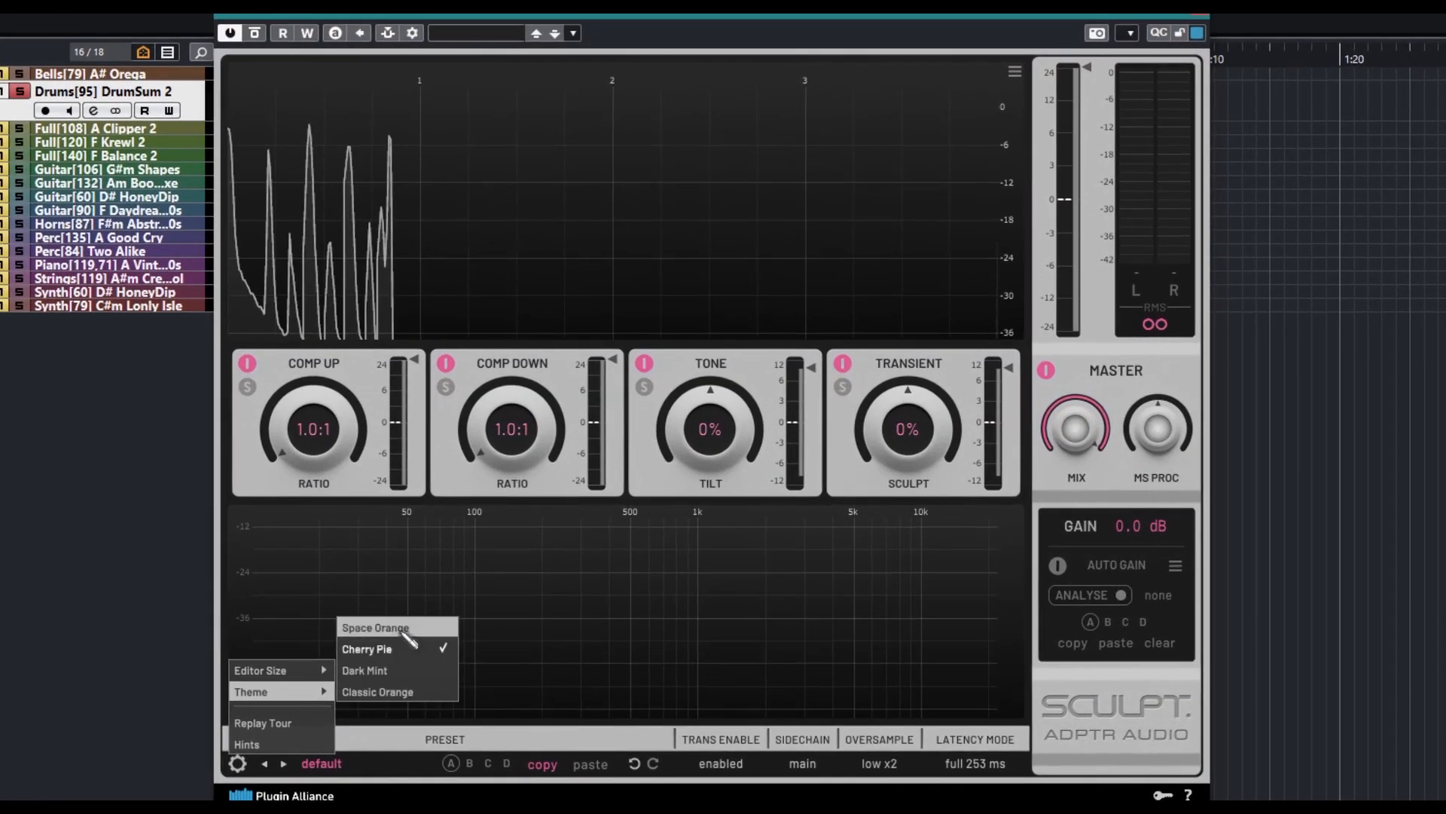
left_click(375, 628)
left_click(237, 764)
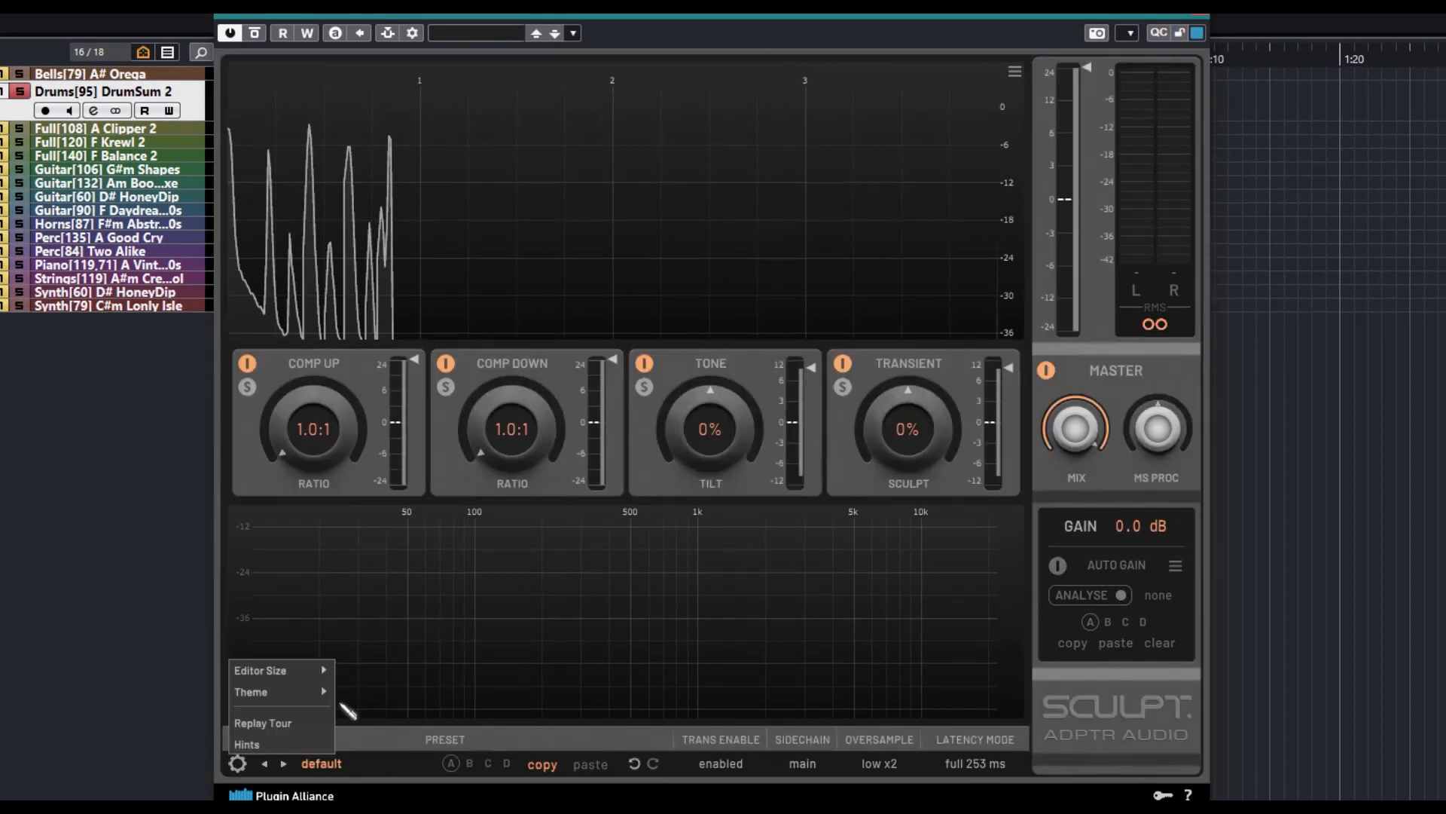
mouse_move(324, 692)
left_click(377, 669)
left_click(237, 763)
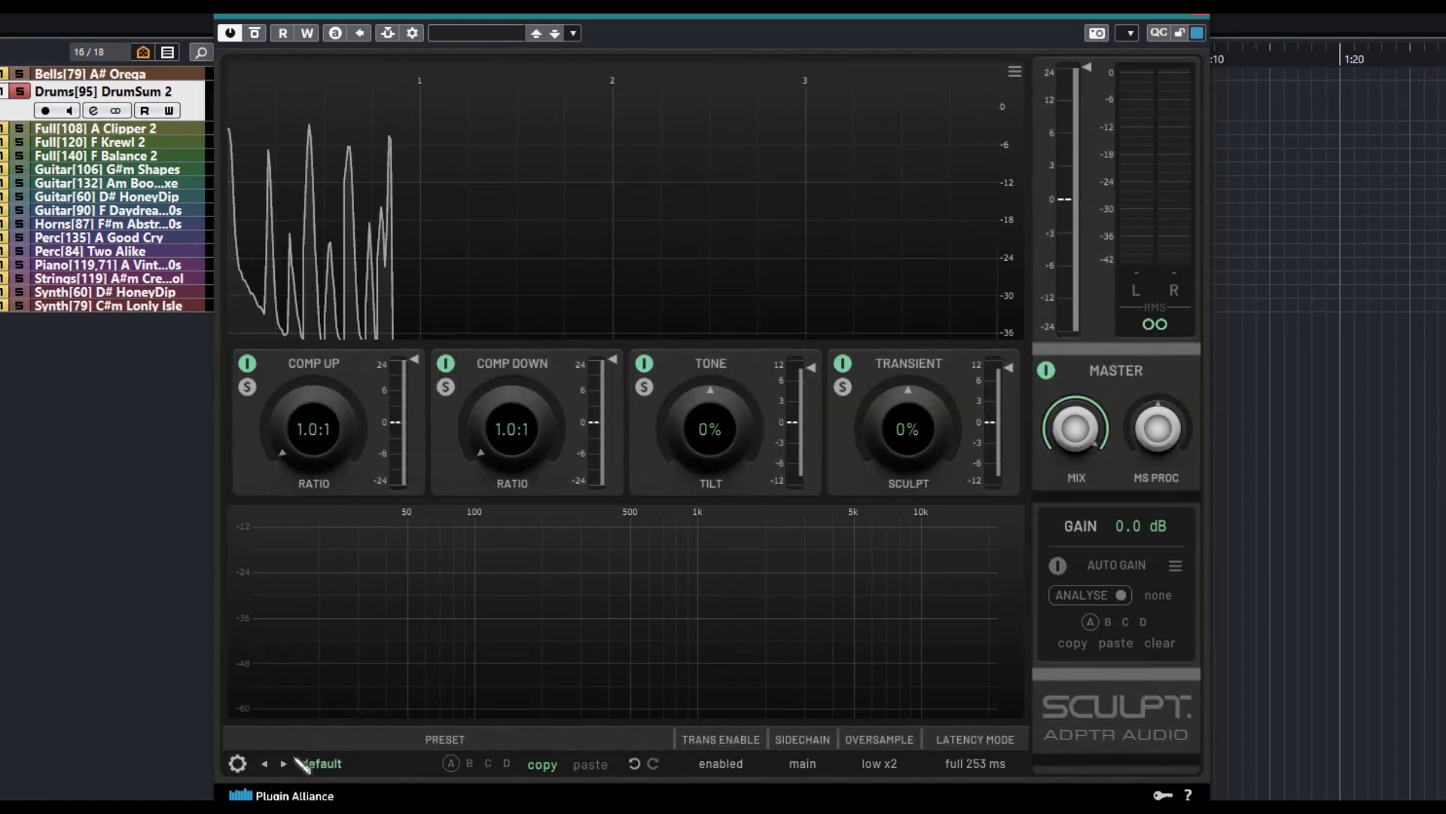
left_click(376, 691)
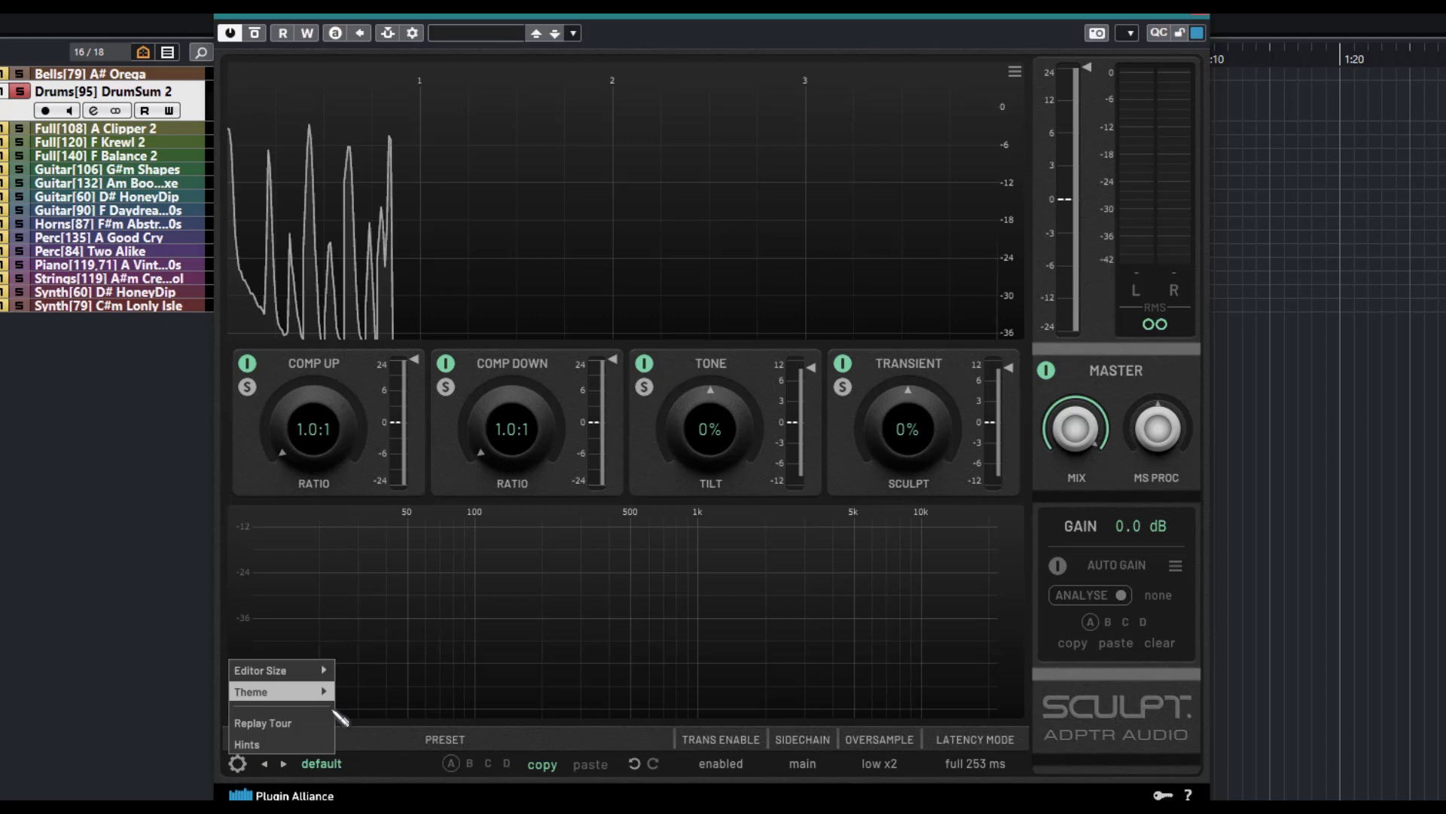
left_click(237, 763)
mouse_move(323, 691)
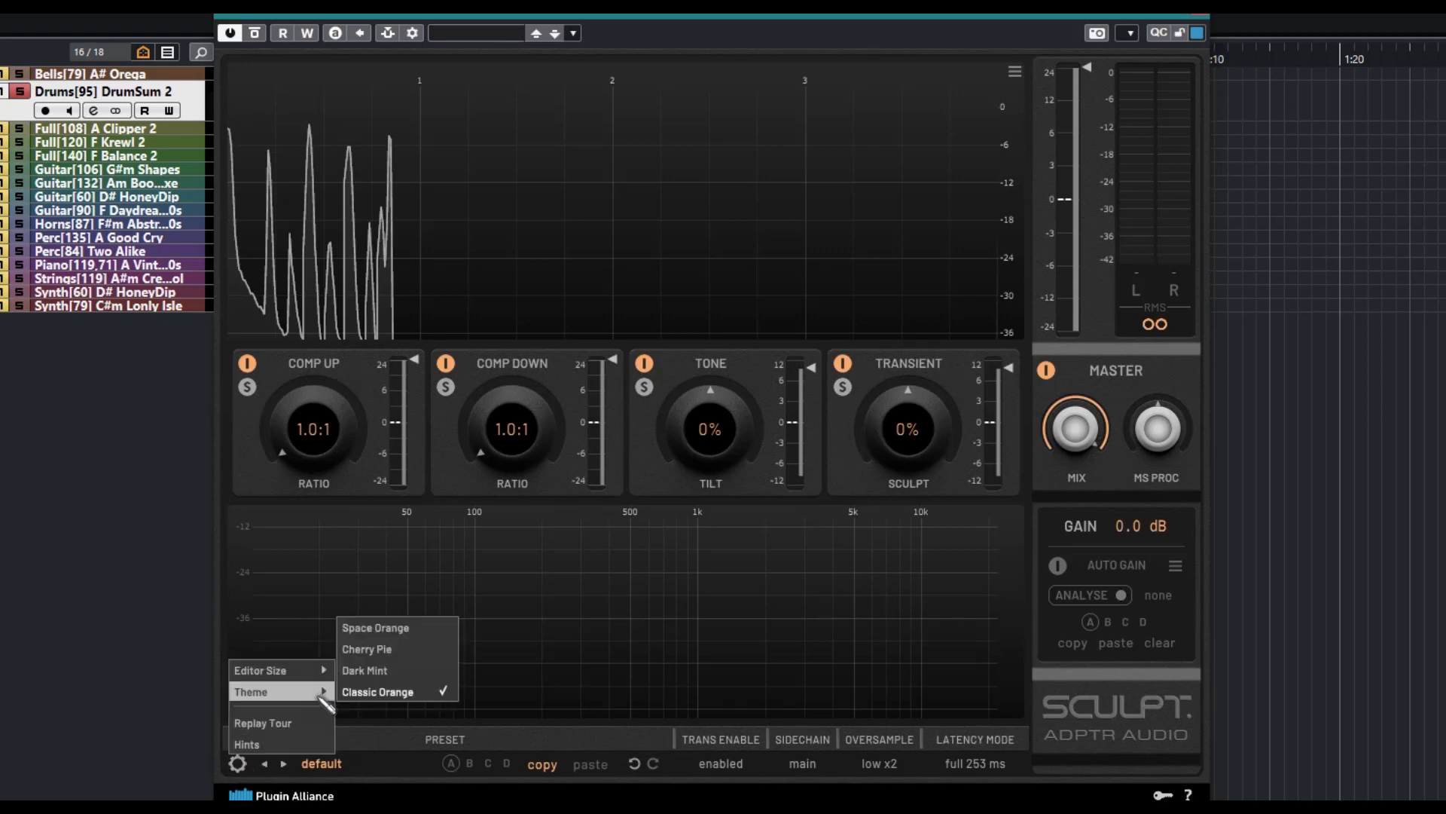
left_click(408, 652)
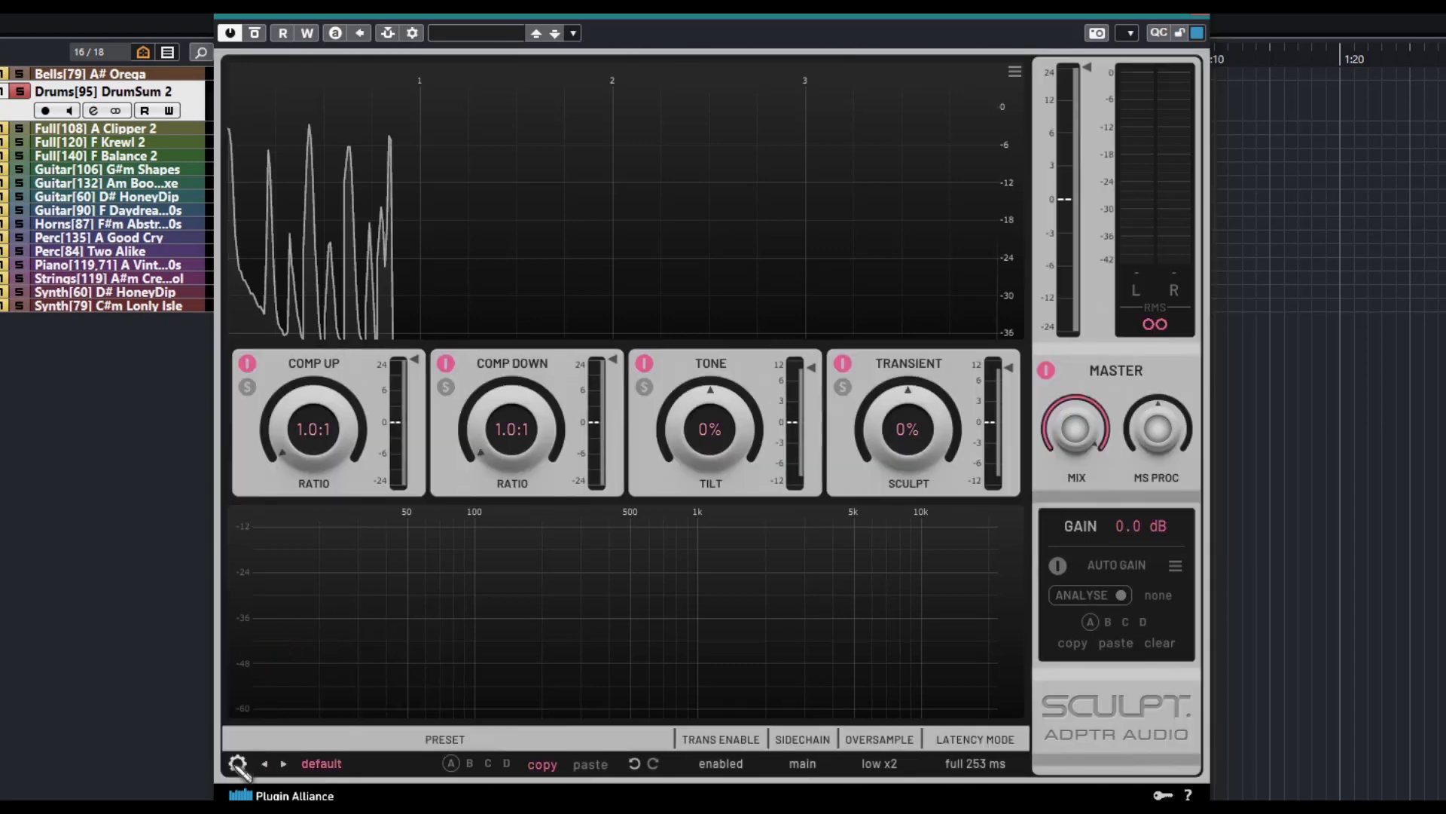
left_click(237, 763)
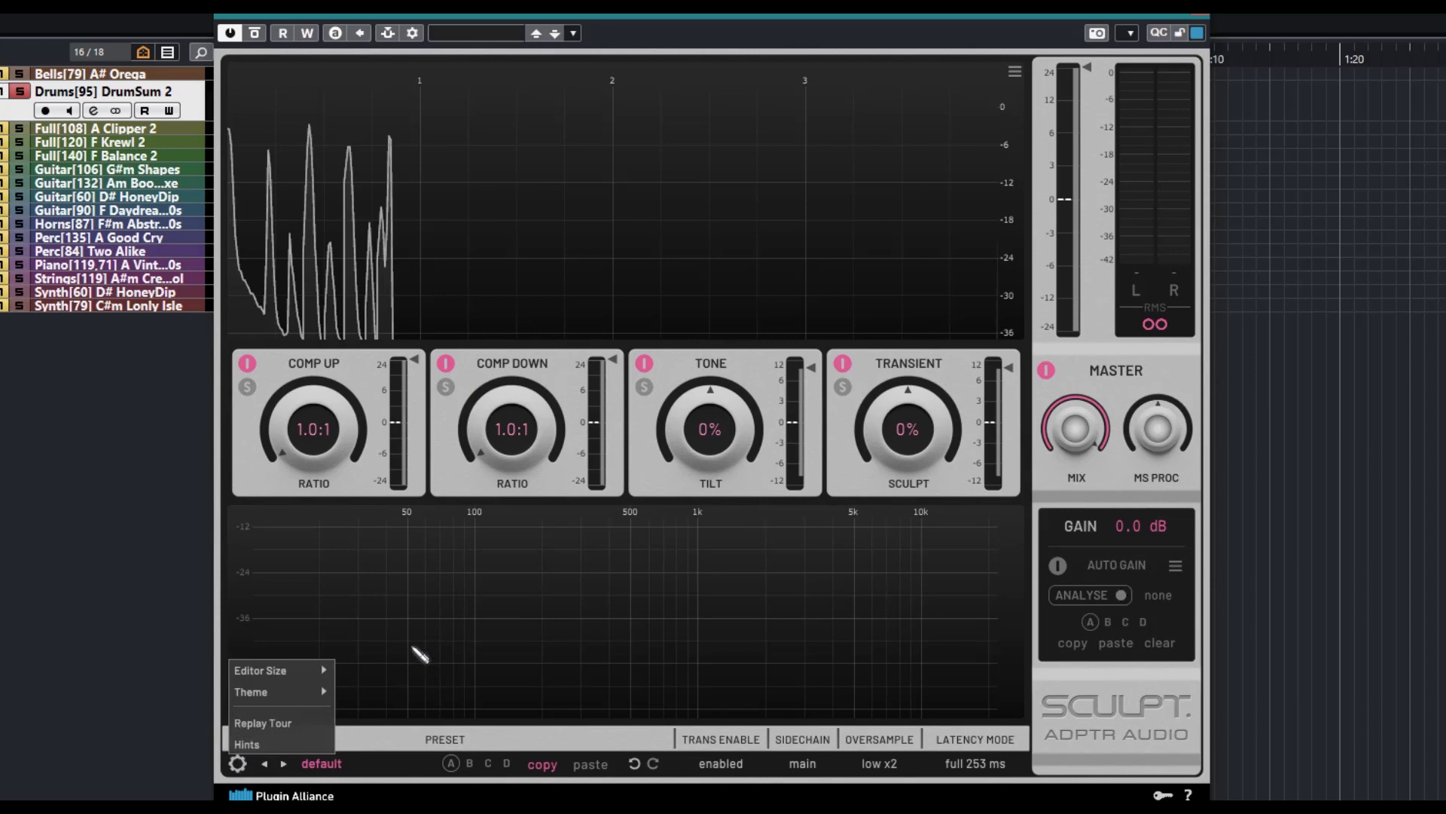
left_click(557, 663)
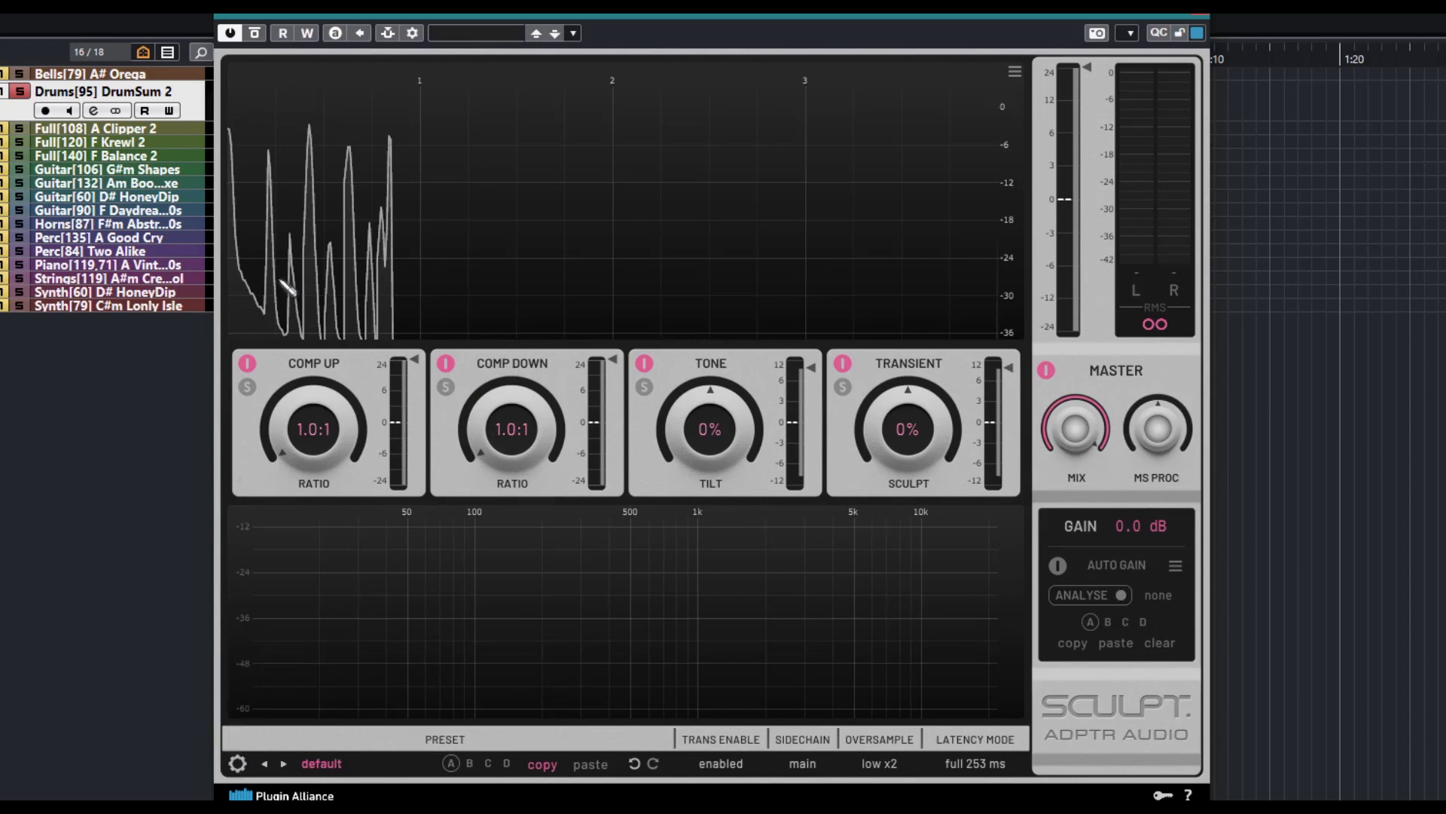
Lower the master range limit and raise the upwards compressor's ratio to 1.2:1
mouse_move(488, 381)
mouse_move(1068, 167)
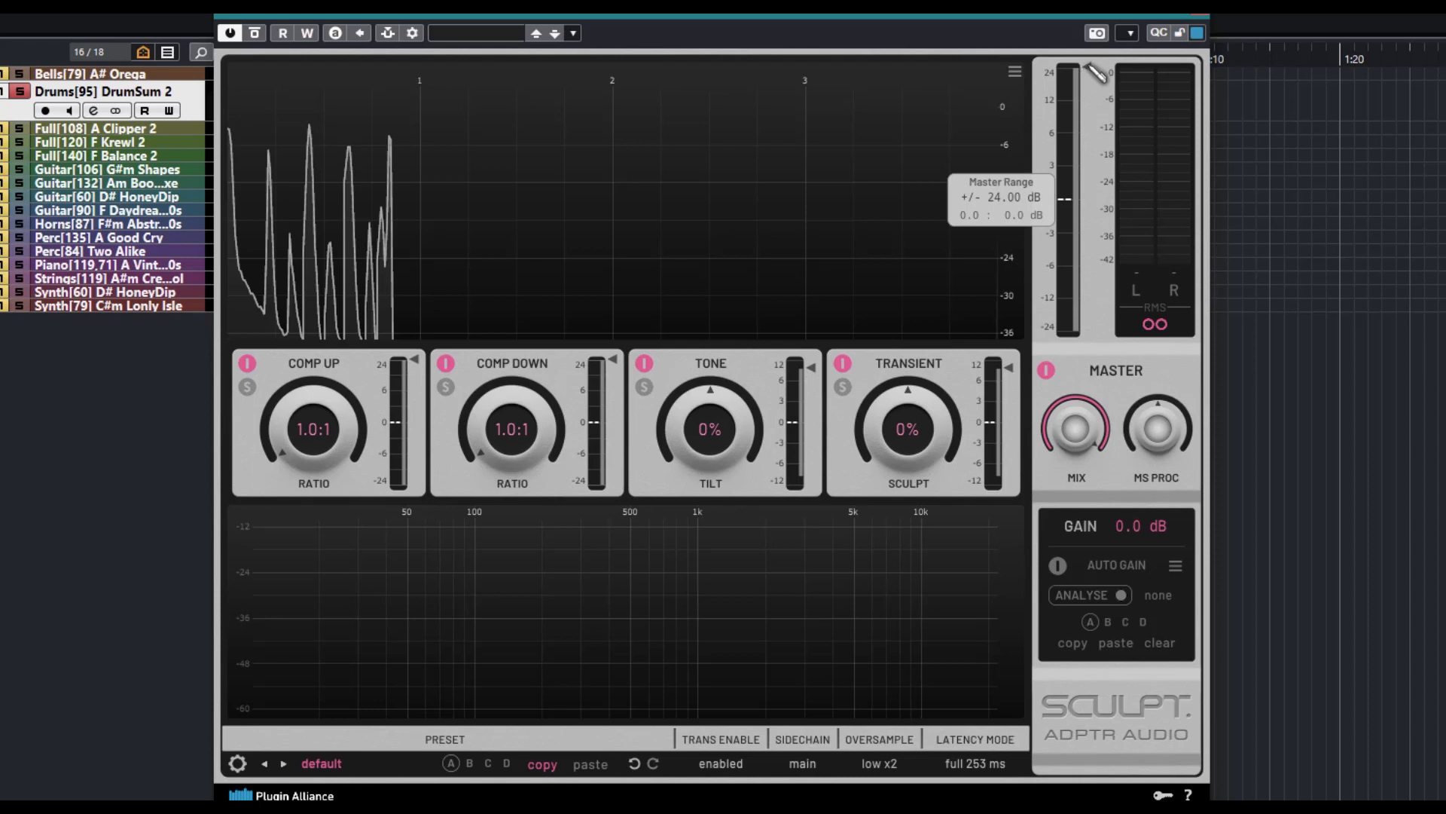
left_click_drag(1086, 66, 1096, 126)
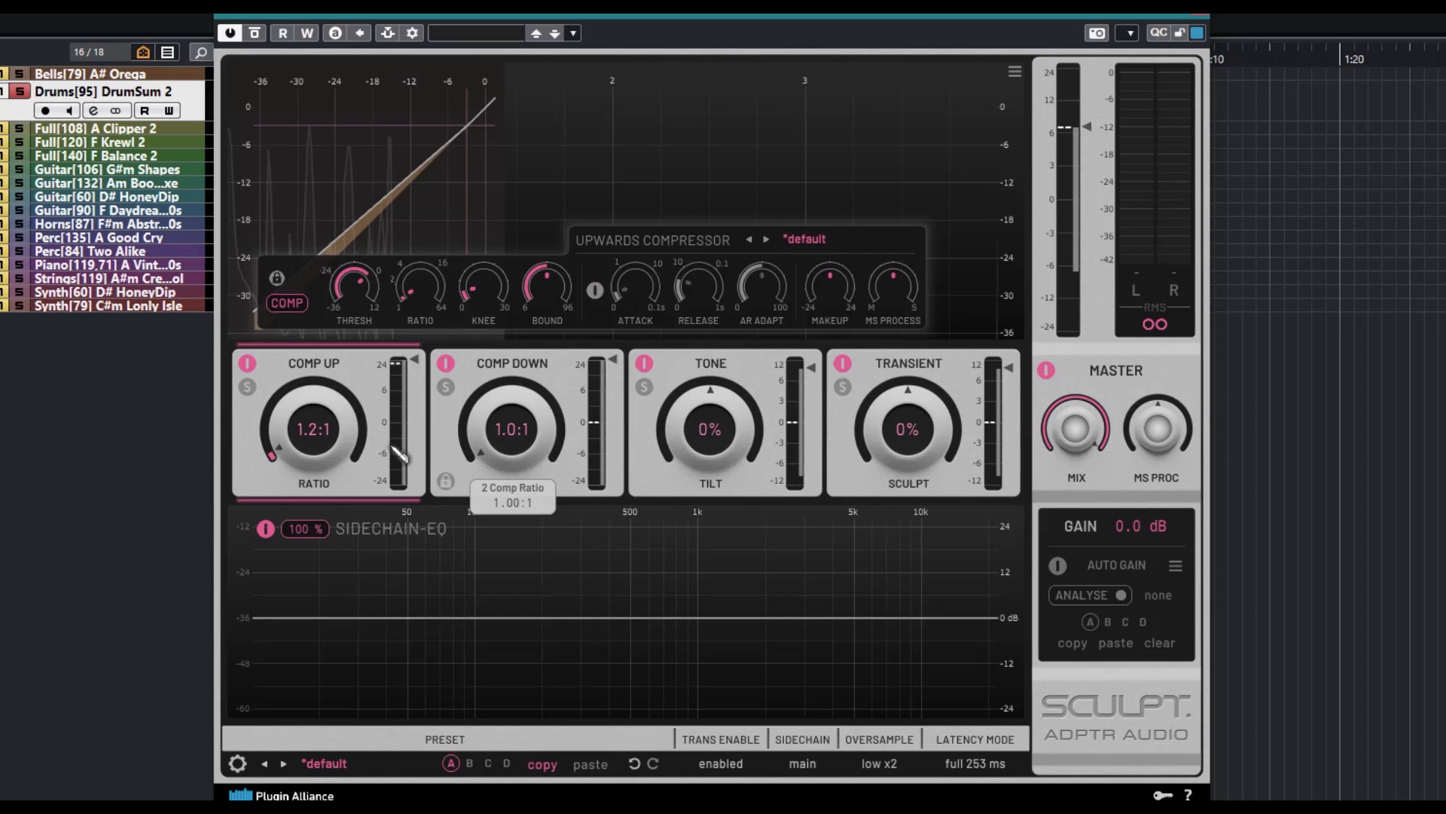
Examine the detailed controls and frequency curves of the Comp Down, Tone, Transient and Comp Up modules
left_click(776, 490)
left_click(568, 479)
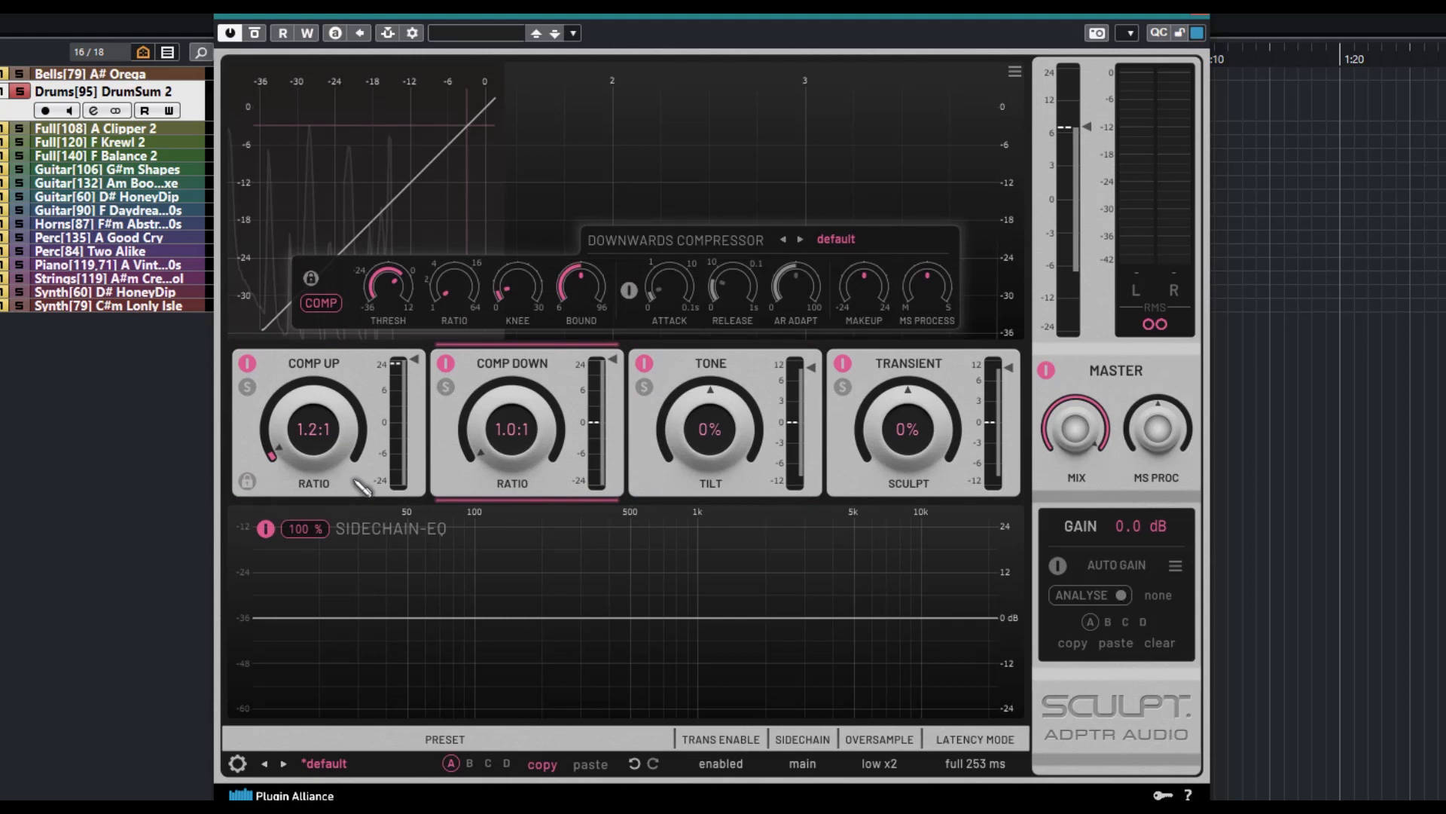
left_click_drag(460, 423, 460, 420)
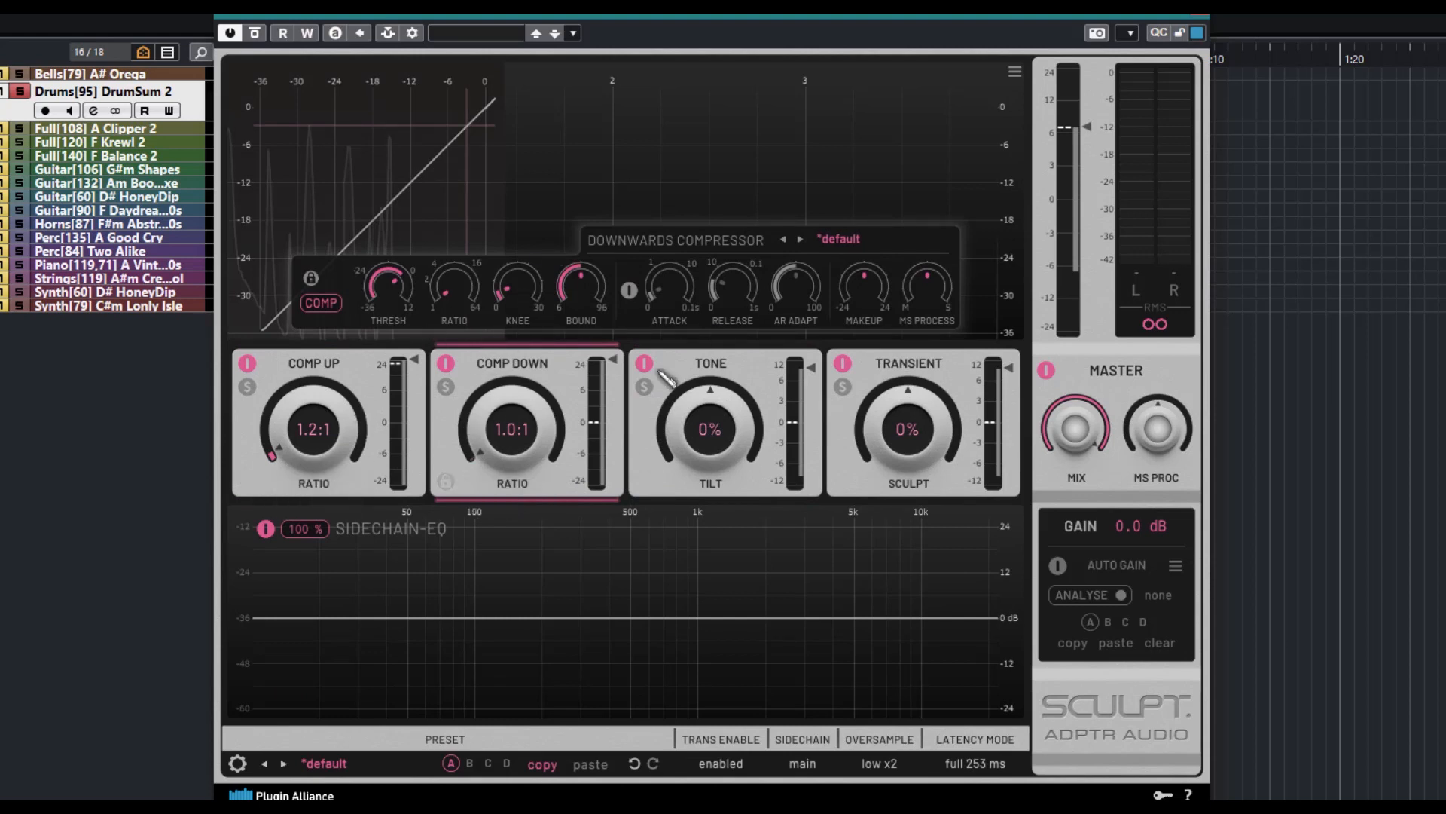
left_click(663, 377)
left_click(844, 382)
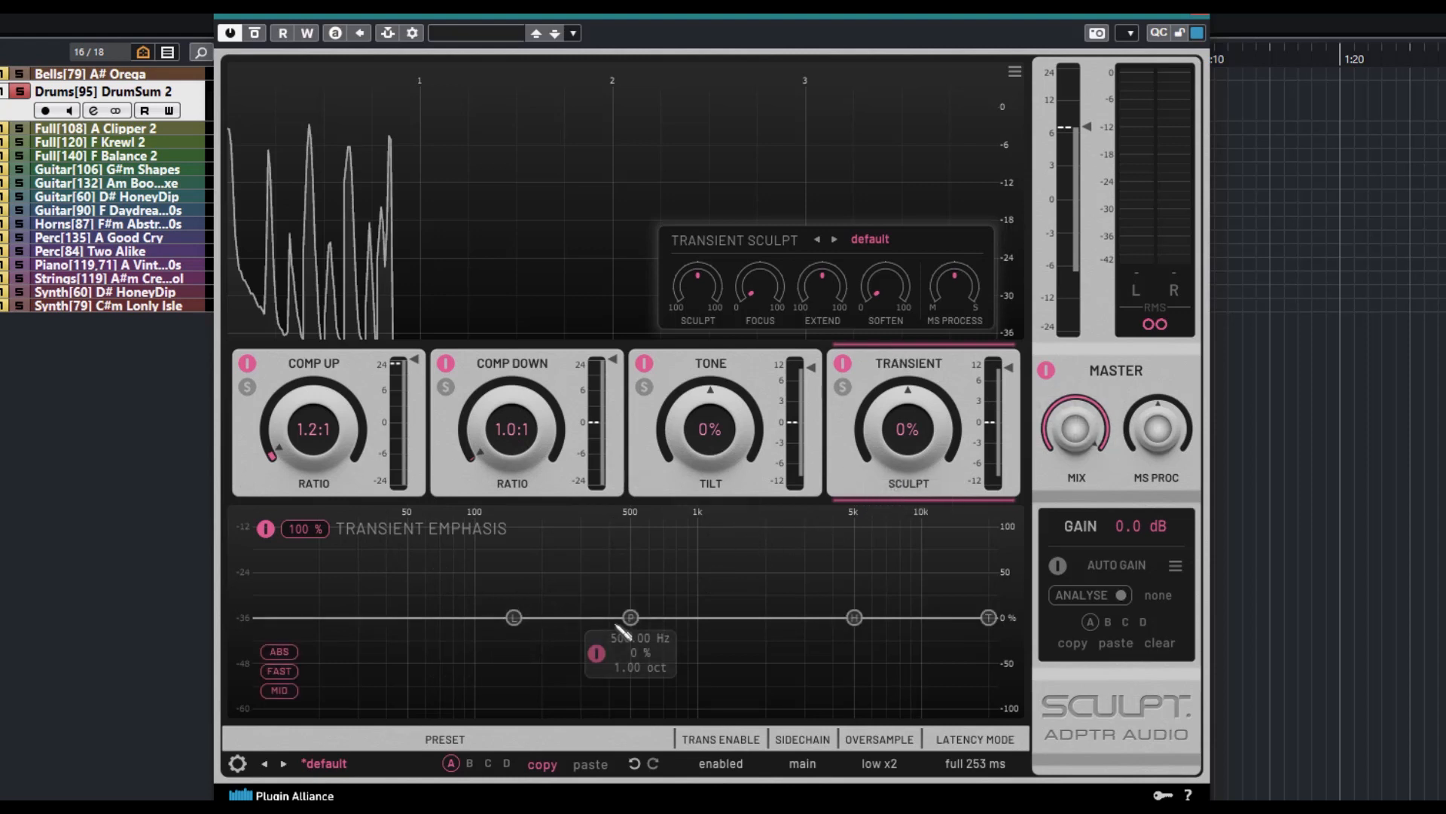
left_click(671, 475)
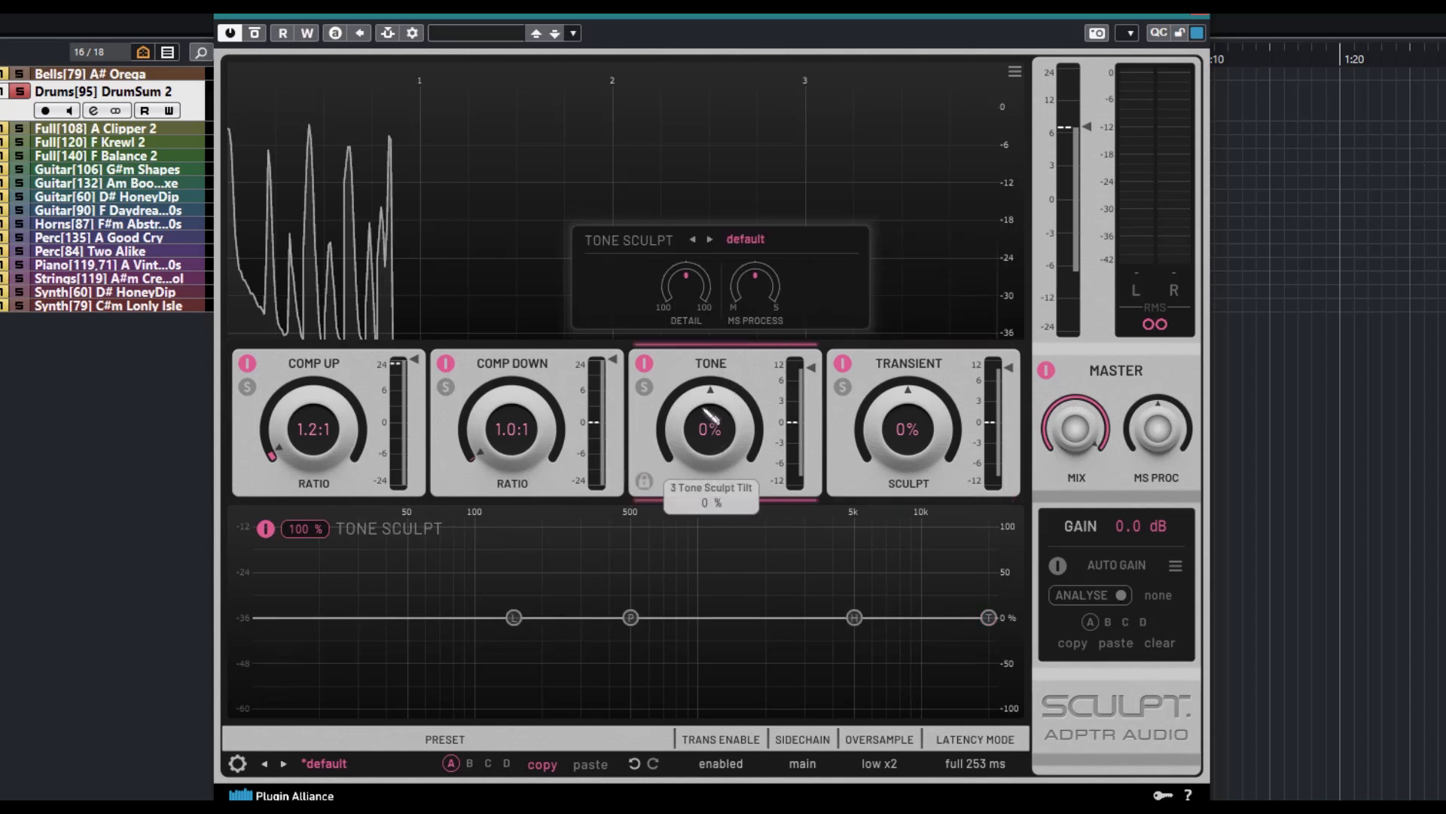
left_click(471, 483)
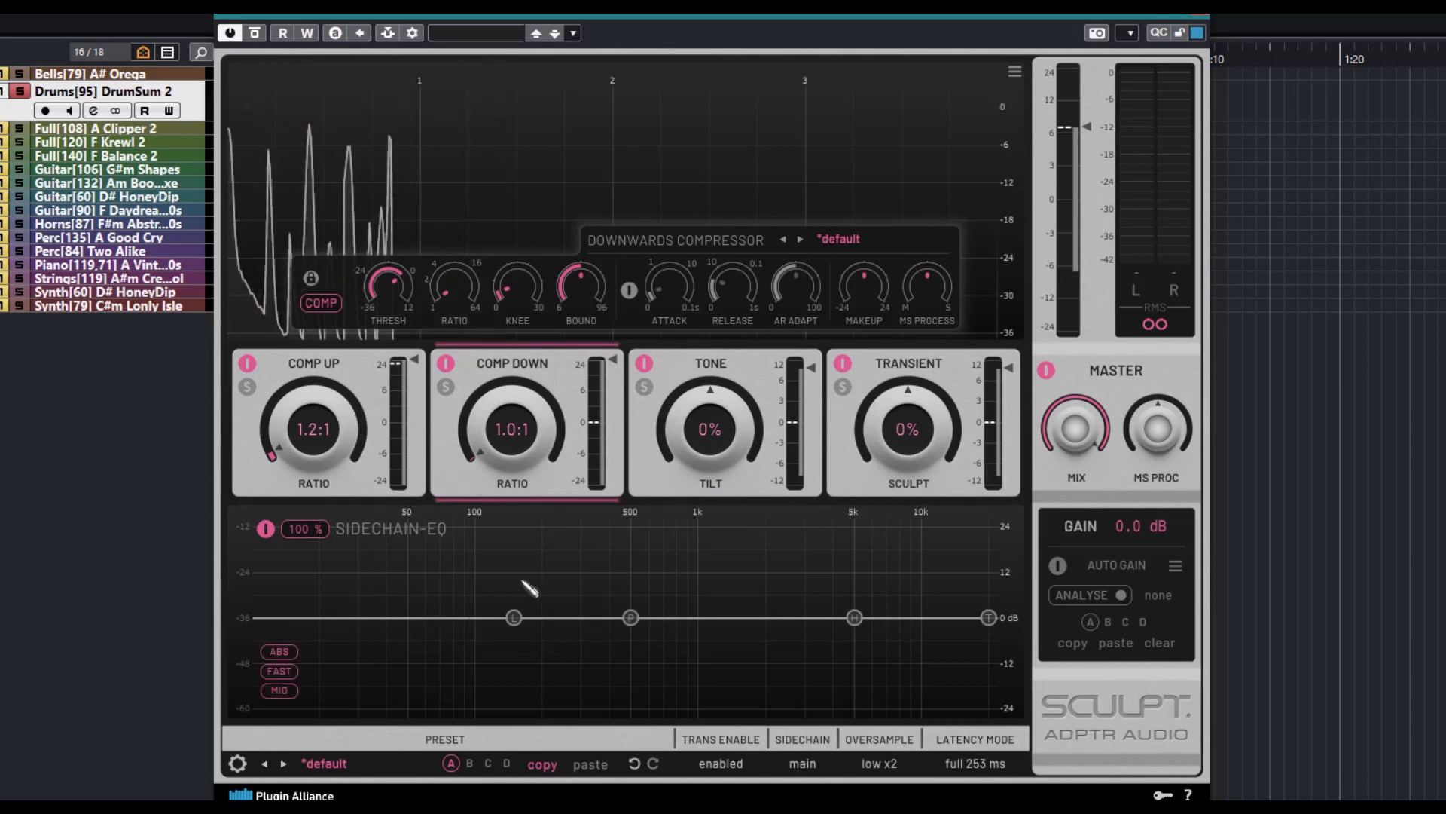
left_click(343, 376)
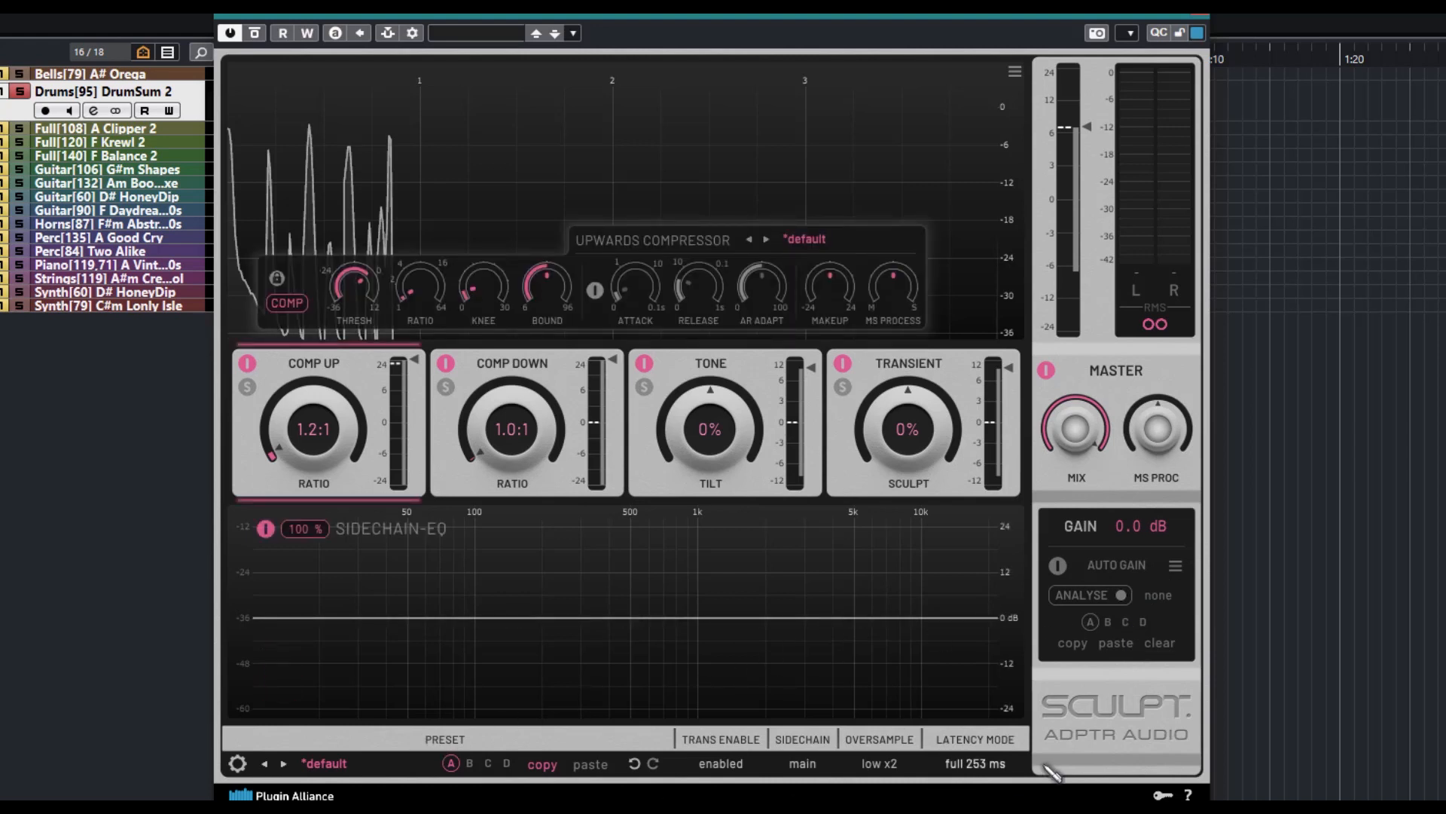
Look through the master preset categories and reset the plug-in to its default settings
mouse_move(451, 704)
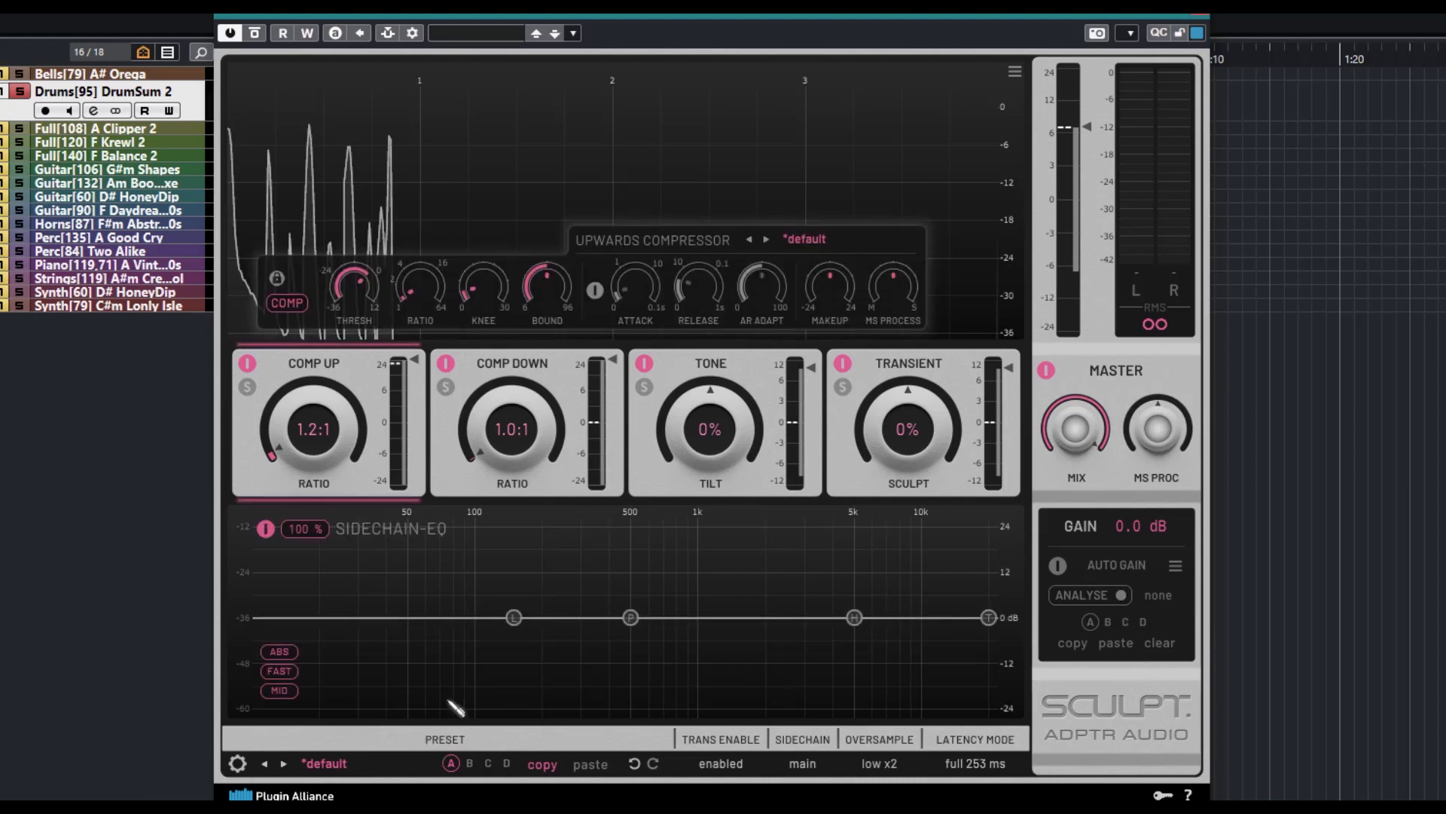
left_click(336, 764)
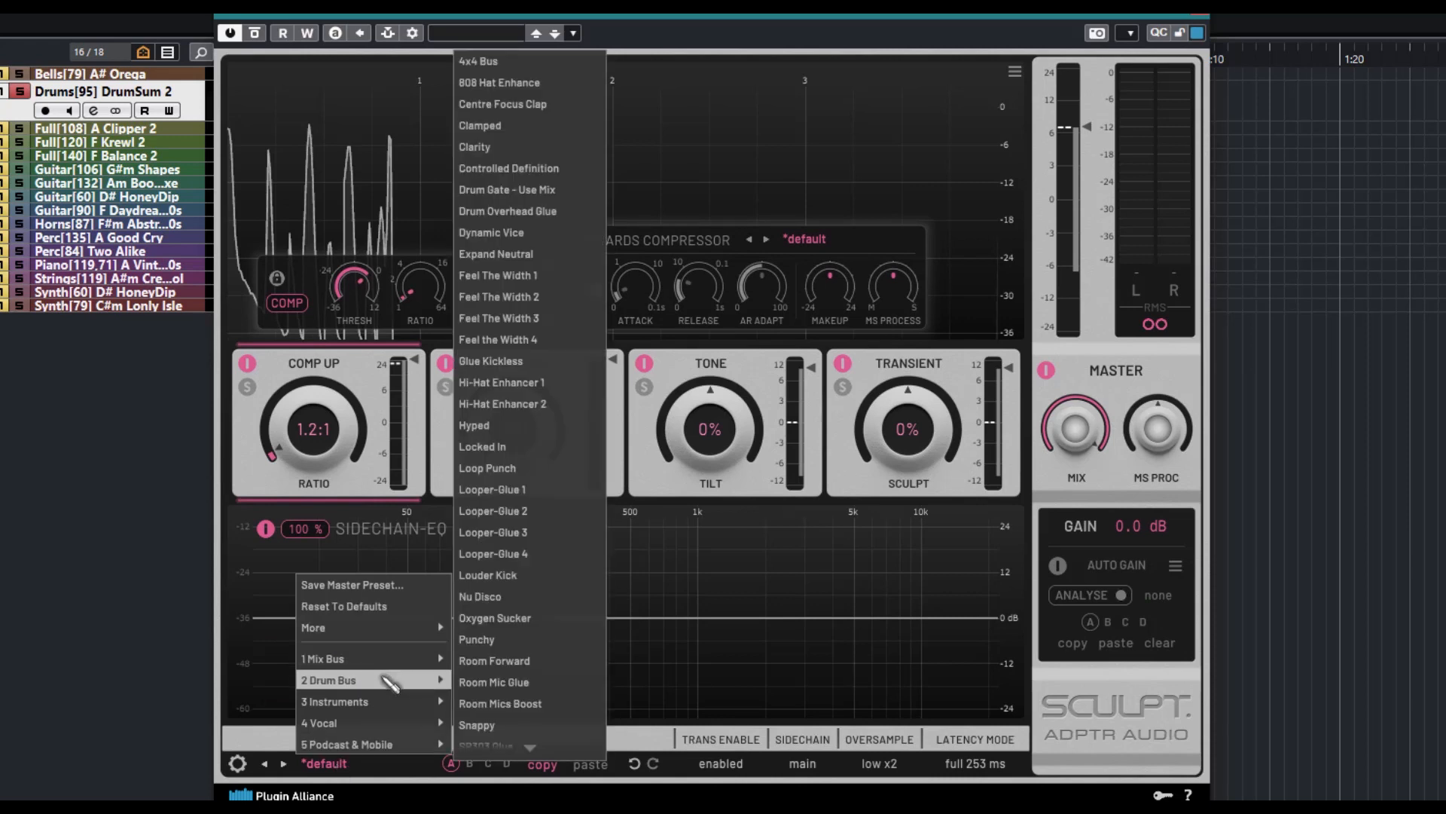
mouse_move(384, 703)
mouse_move(386, 746)
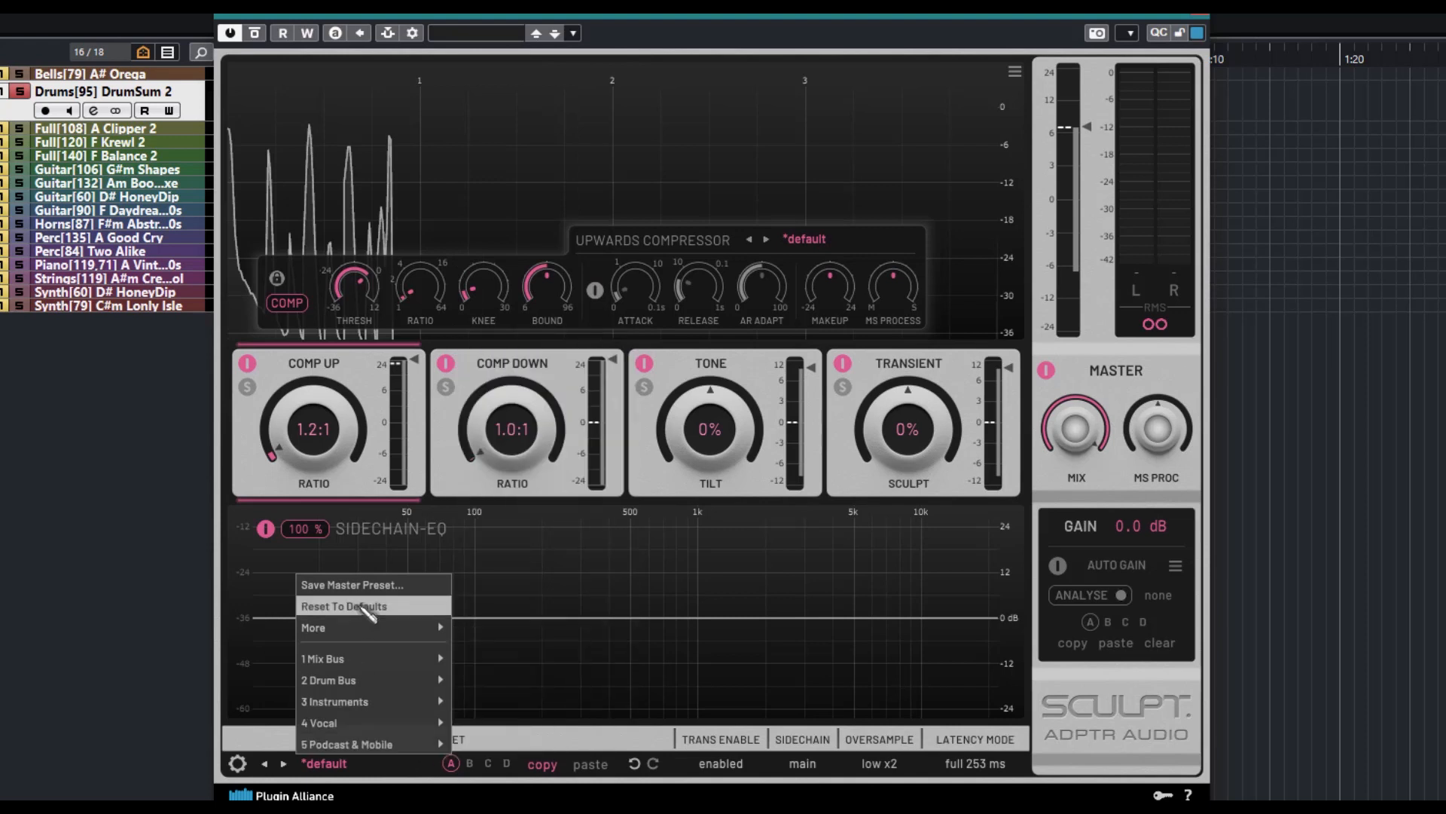
mouse_move(356, 635)
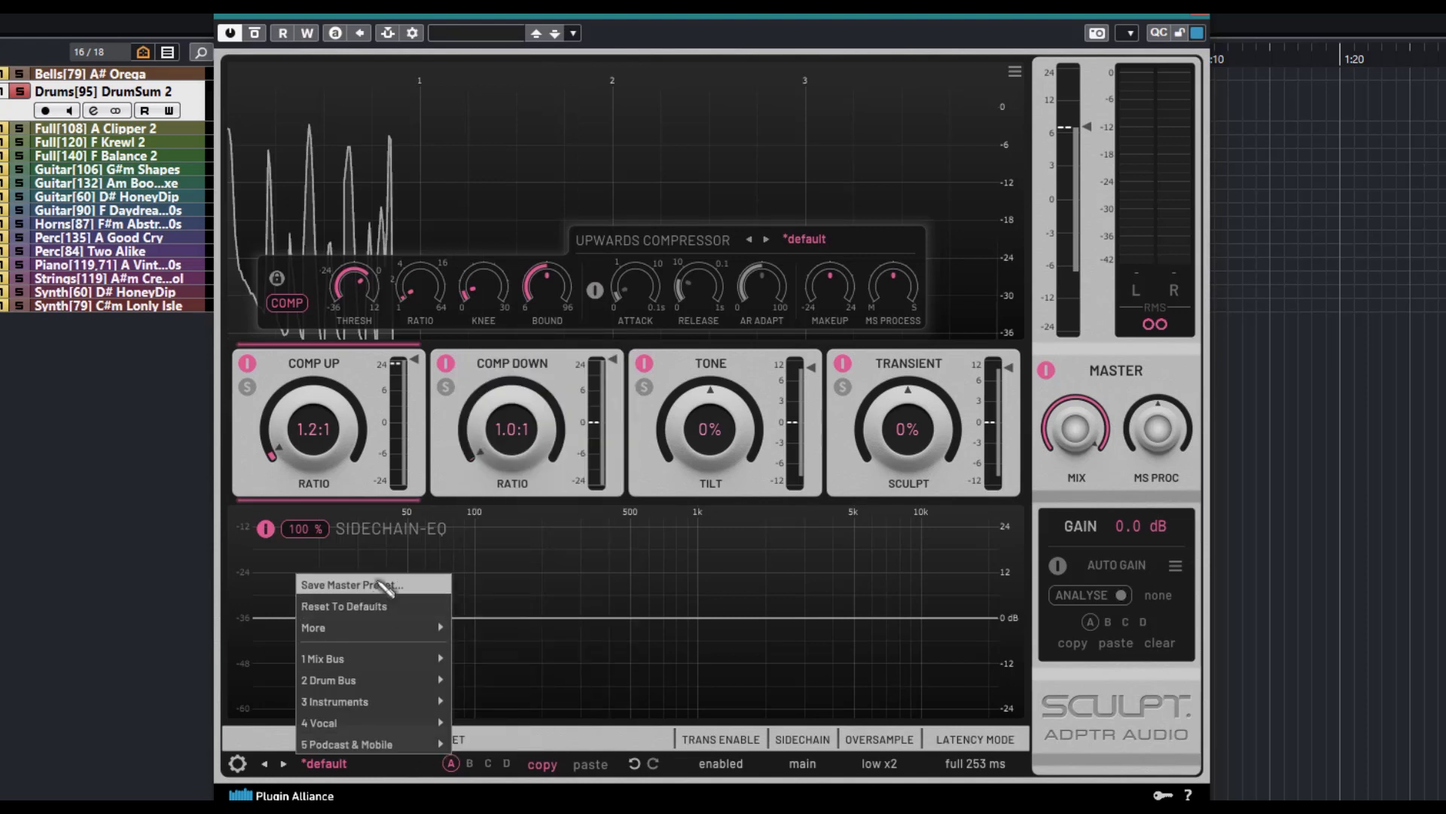
left_click(376, 611)
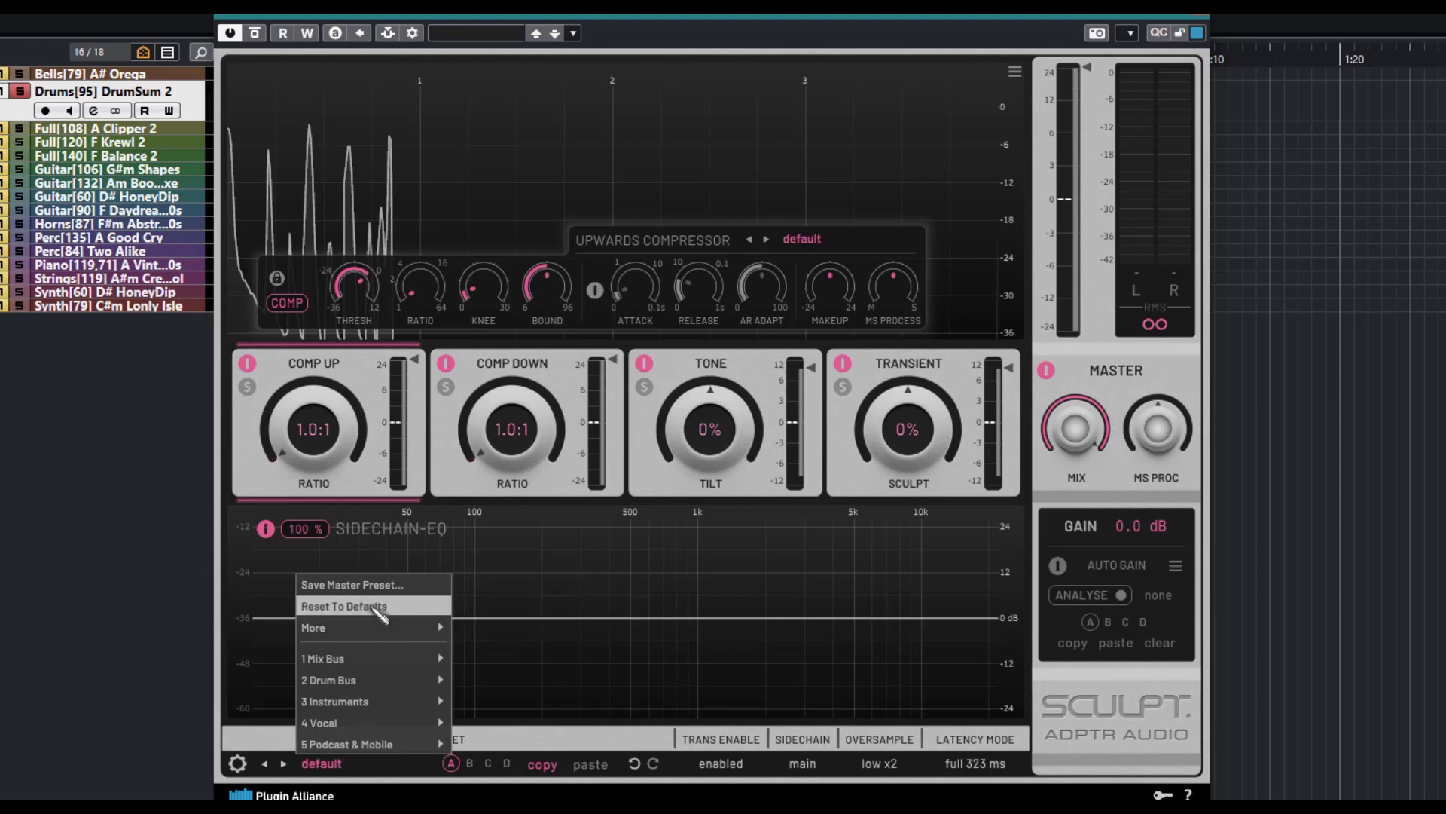
Load the Snappy Vocal Transient preset in slot A and compare it with slot D
left_click(557, 637)
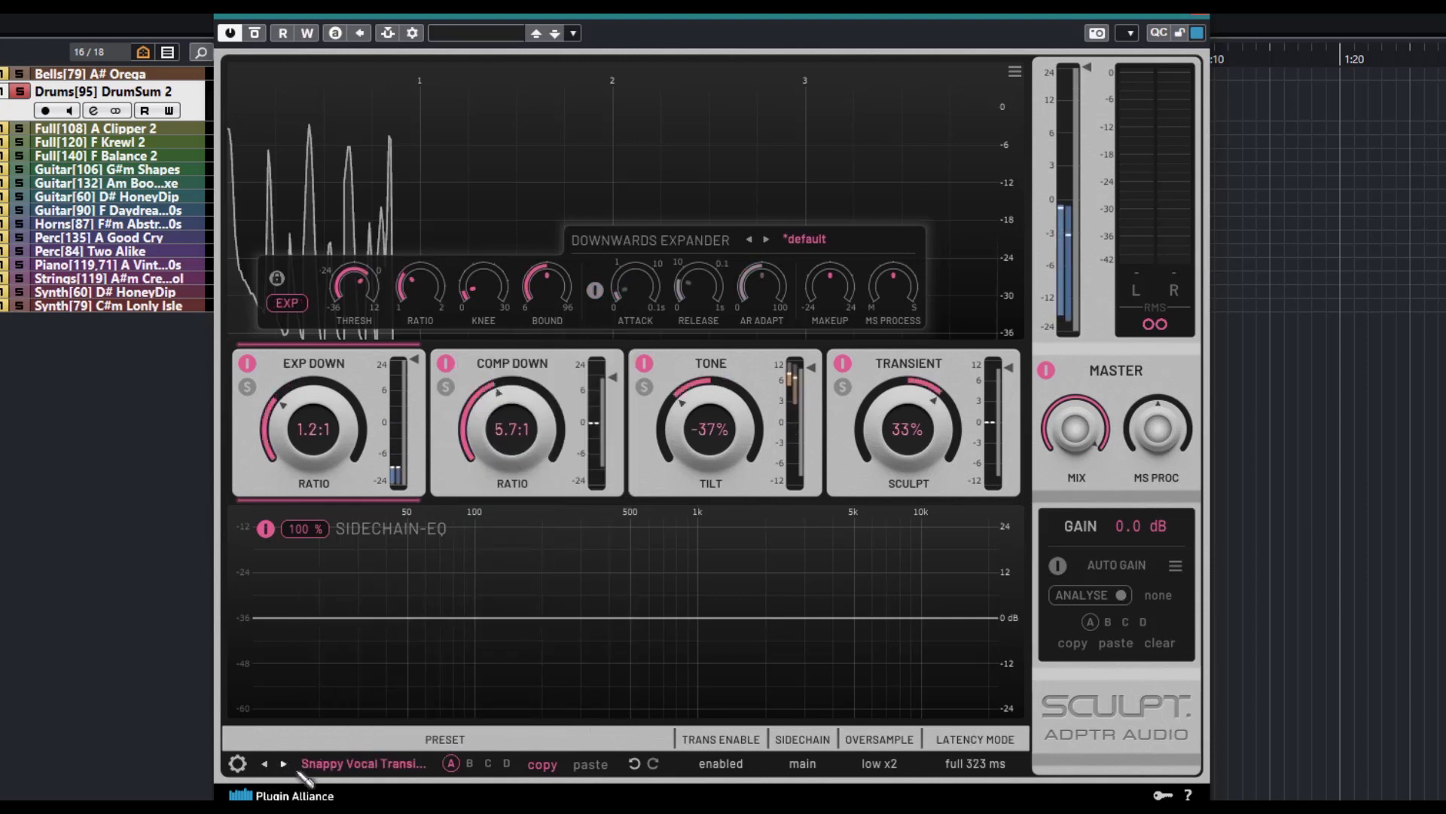
left_click(506, 763)
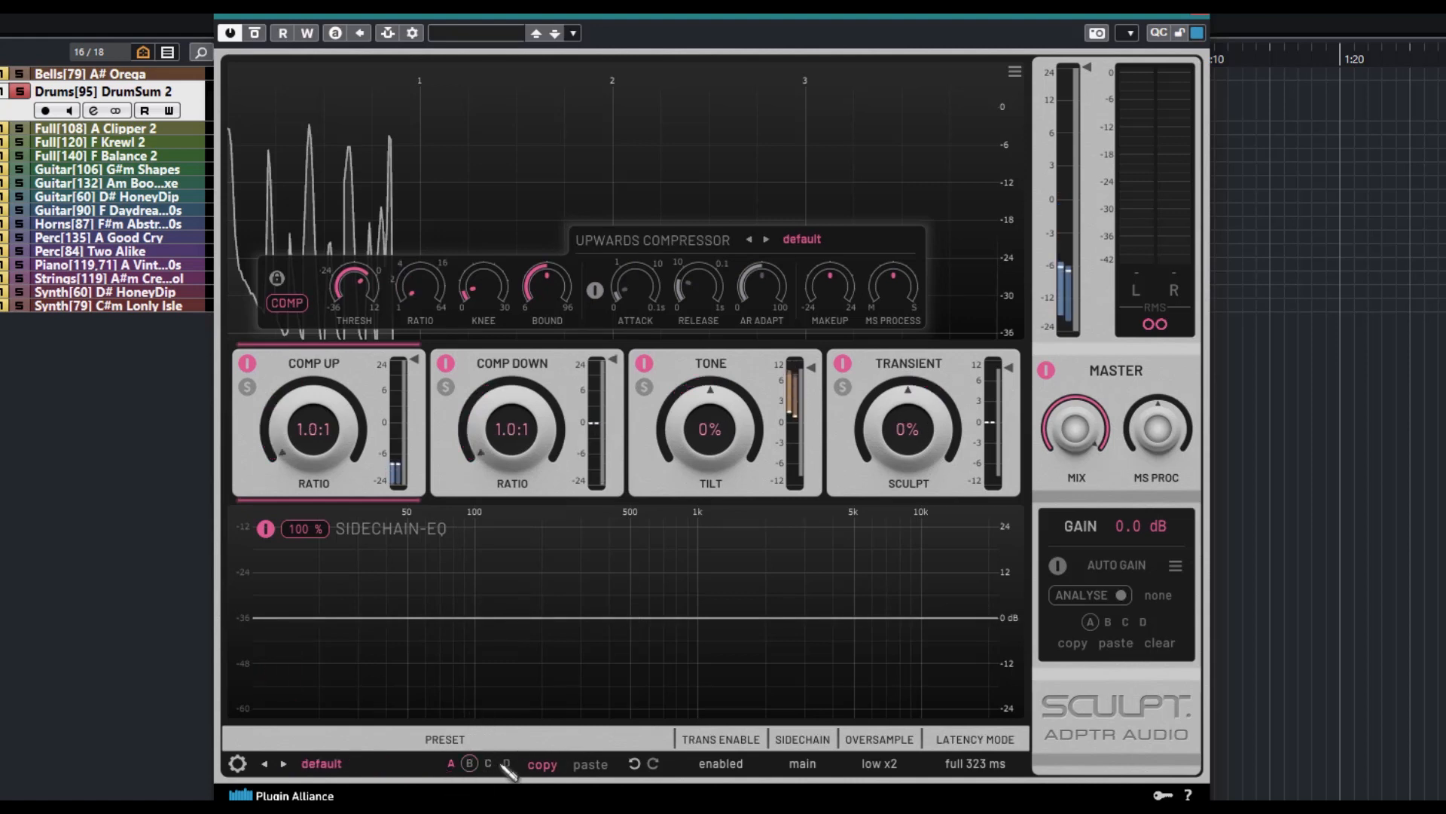
left_click(451, 763)
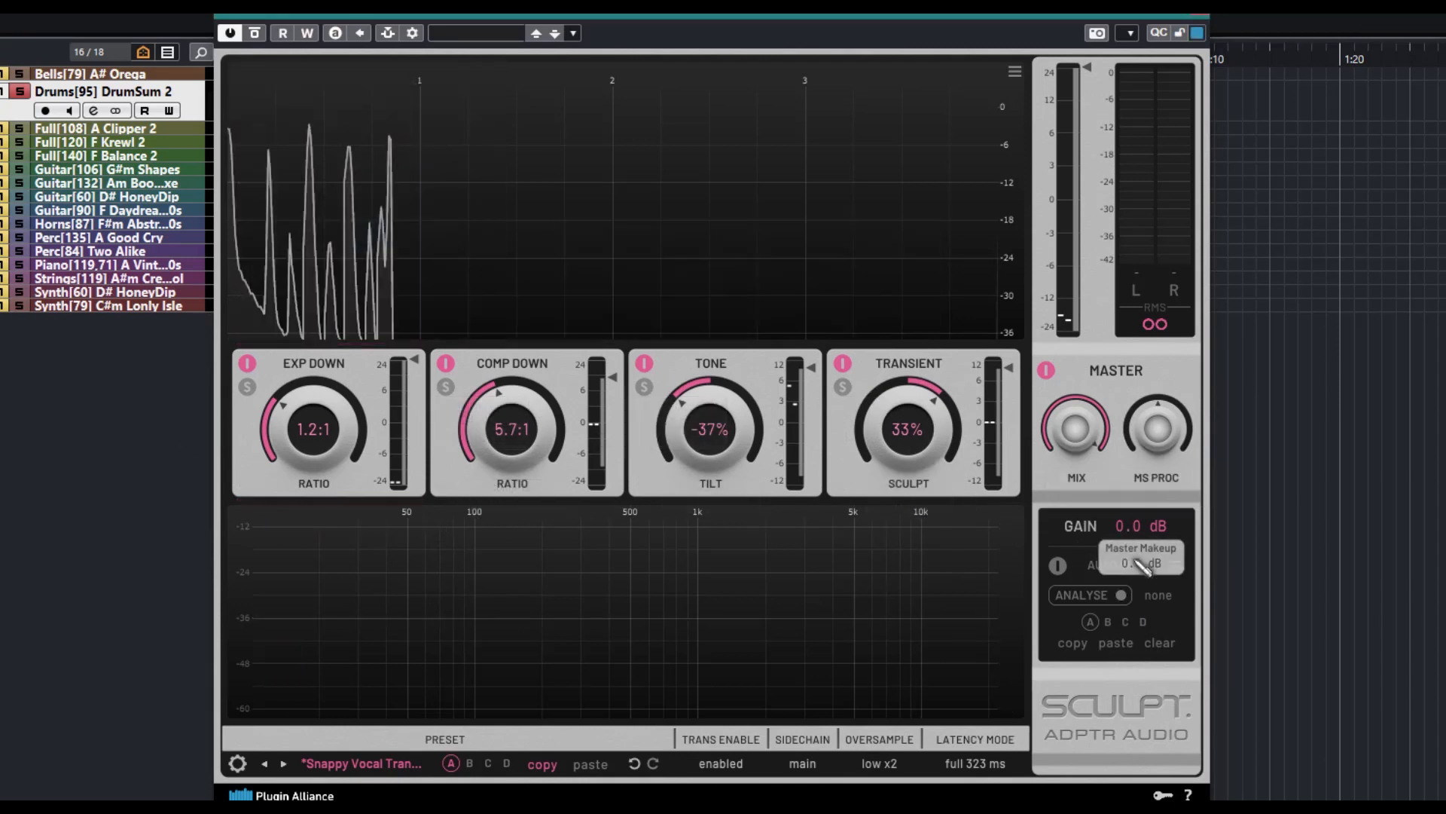
Turn on auto gain, start and stop its analysis, and turn auto gain off again
left_click(1058, 567)
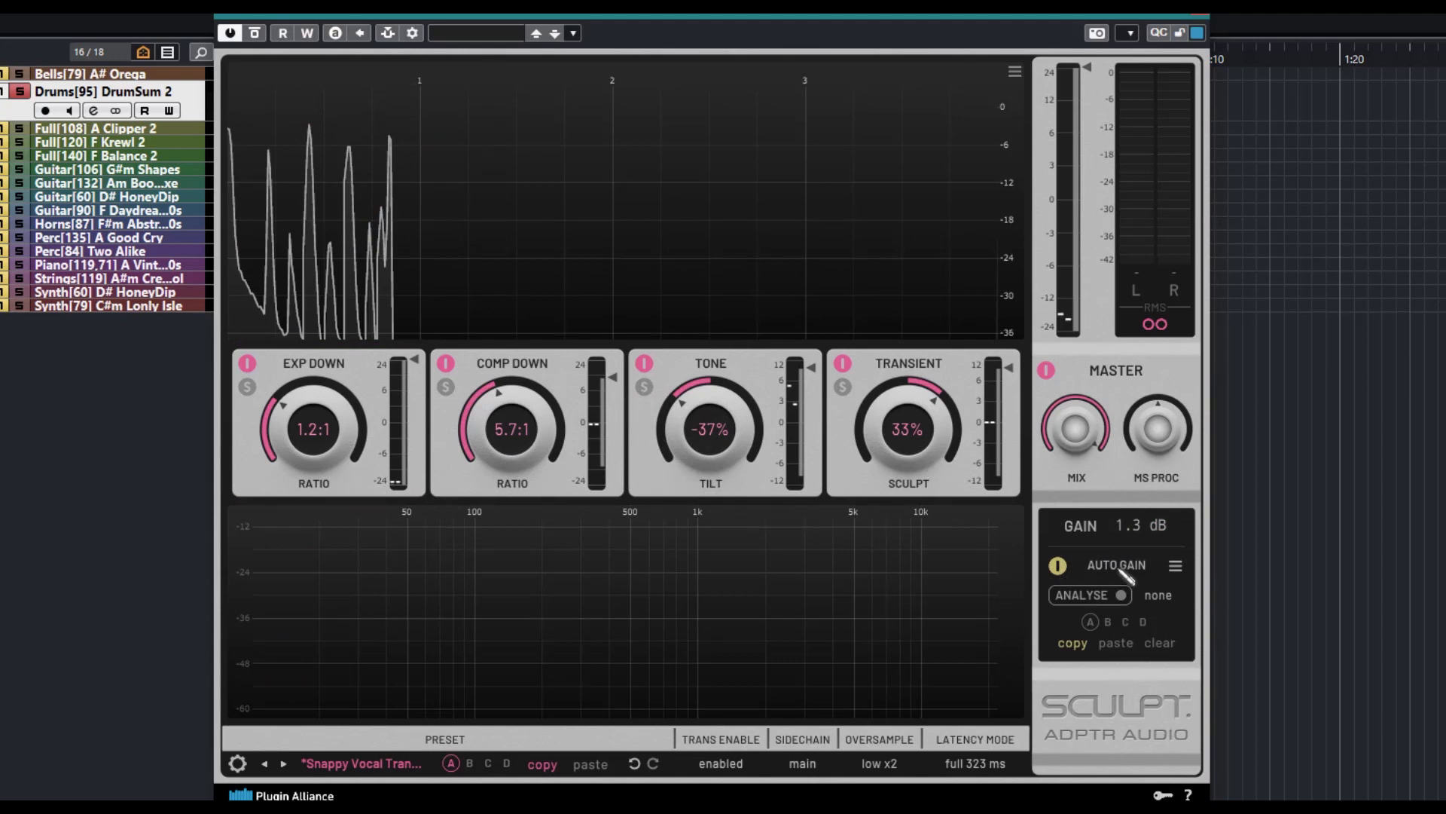
left_click(1094, 595)
left_click(1130, 596)
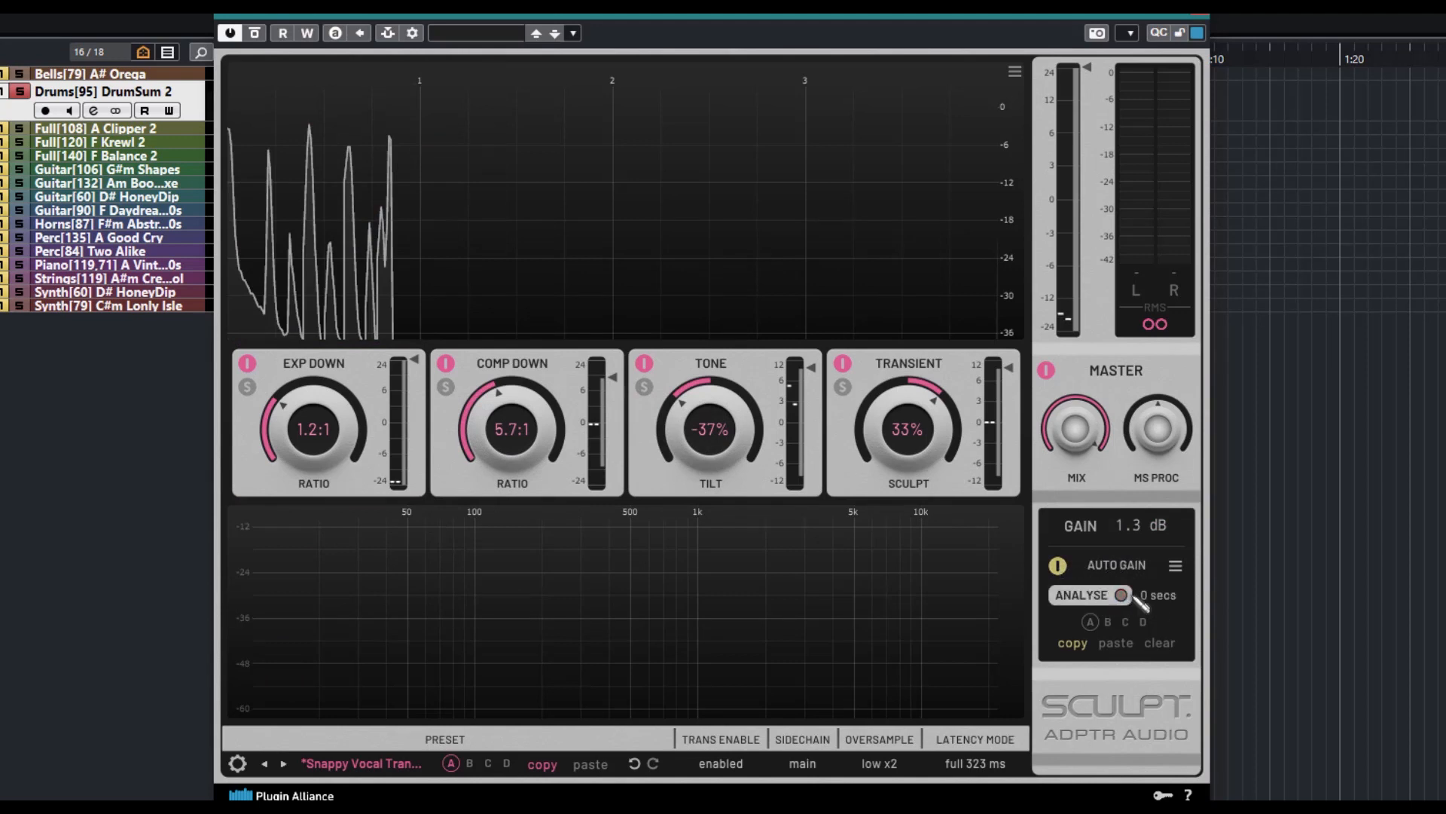
left_click(1119, 595)
left_click(1121, 596)
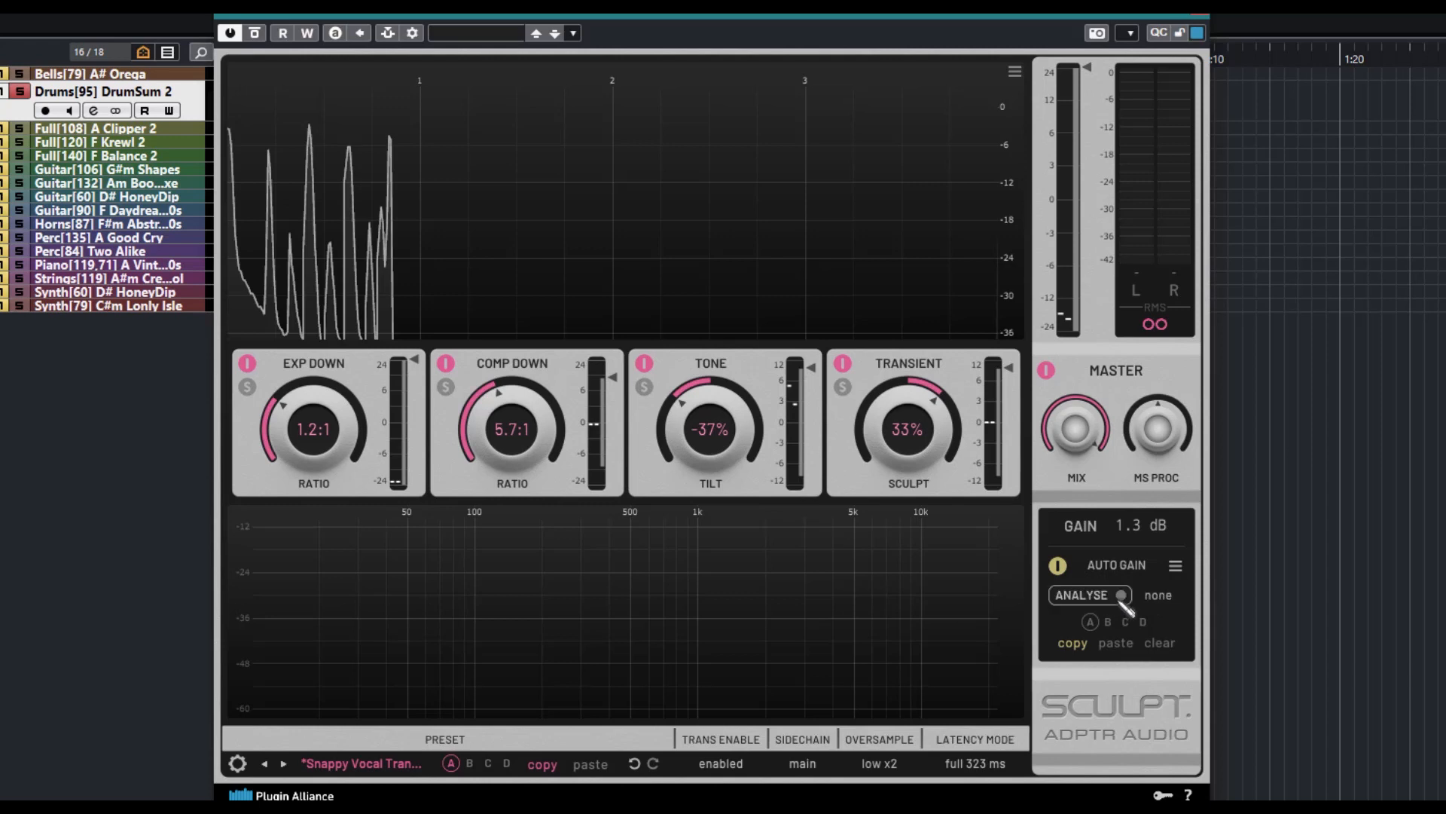
left_click(1056, 565)
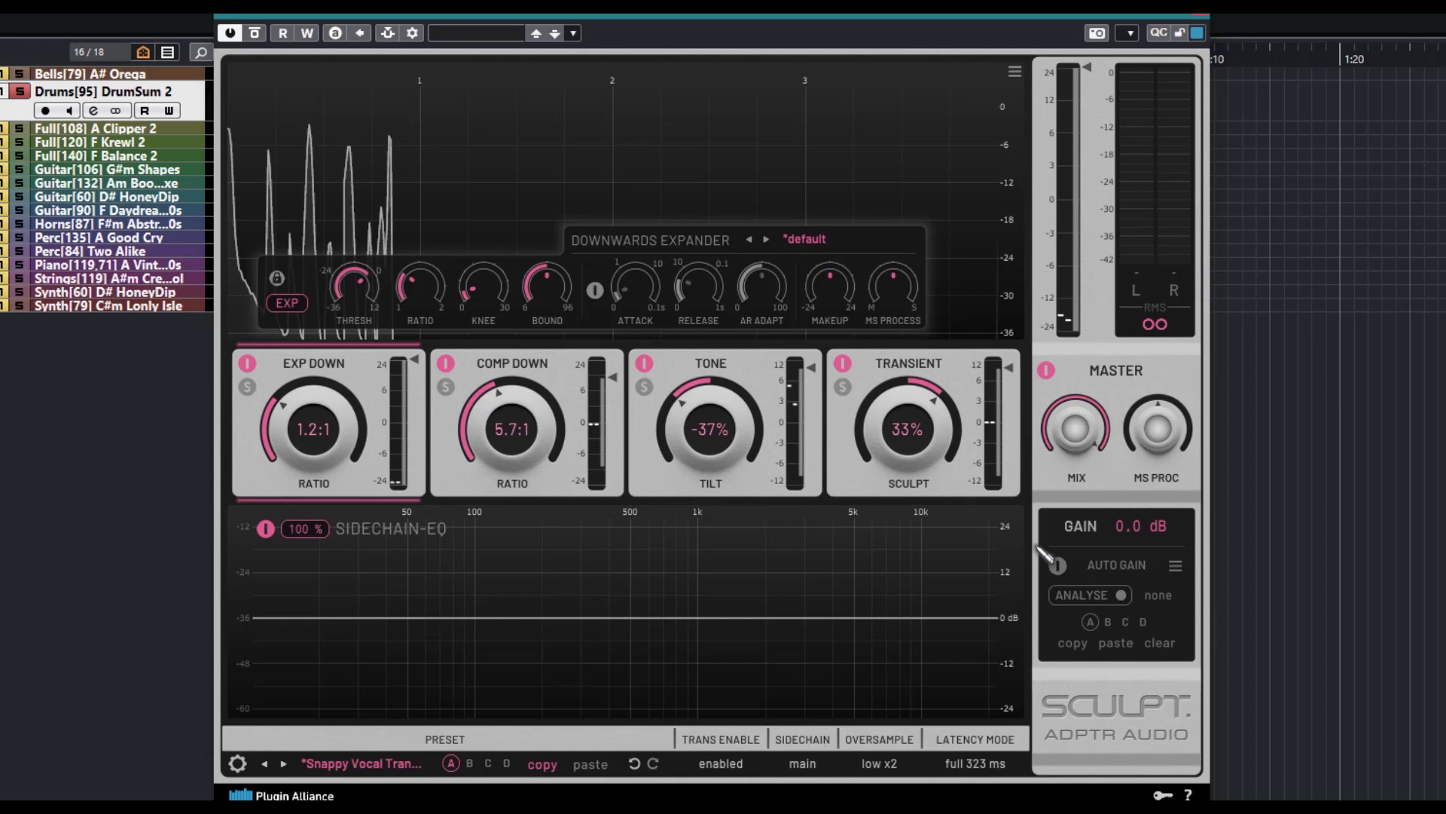
mouse_move(594, 292)
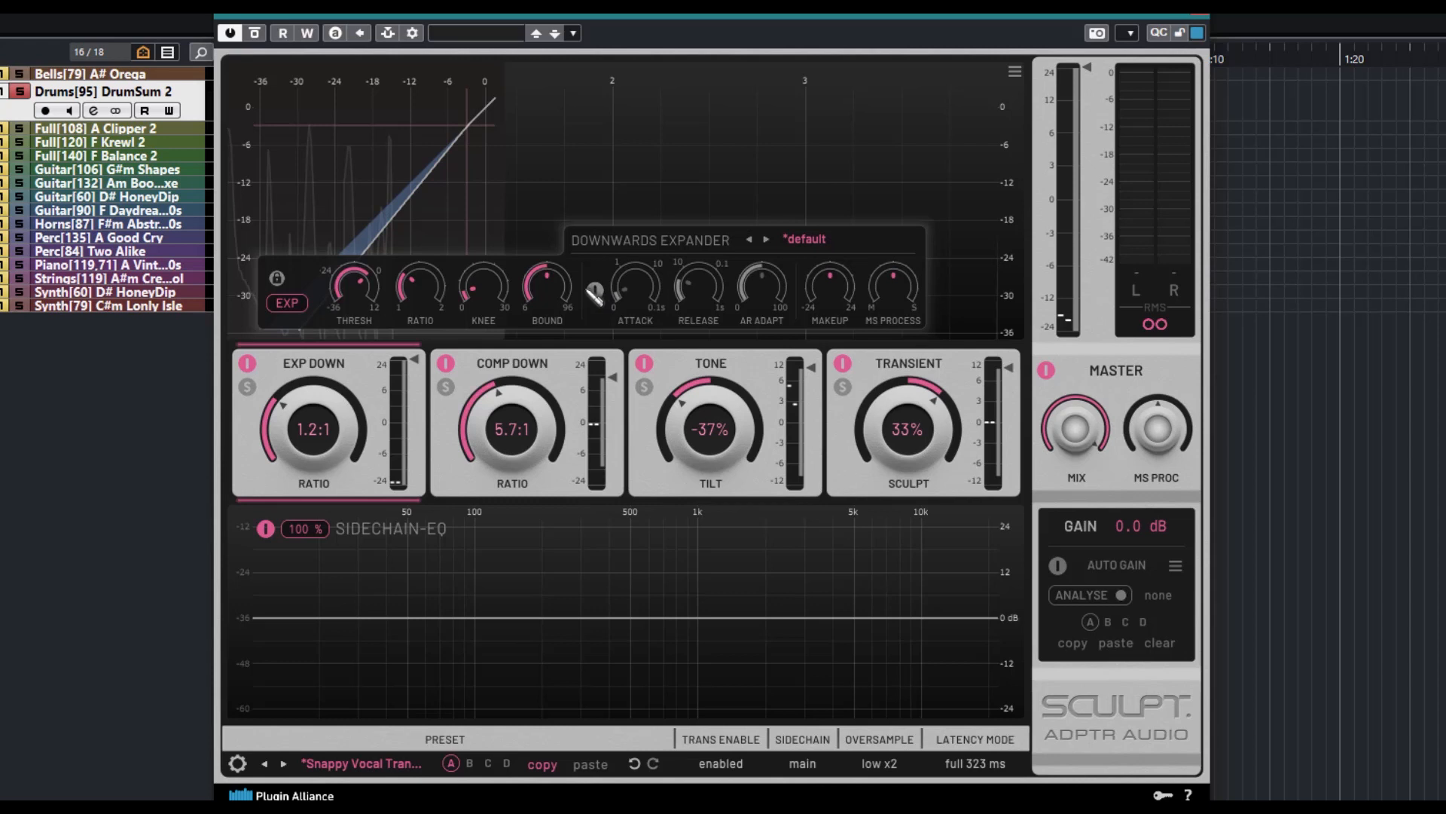
Turn on auto gain and run its analysis on the drum track during about 12 seconds of playback
left_click(1059, 566)
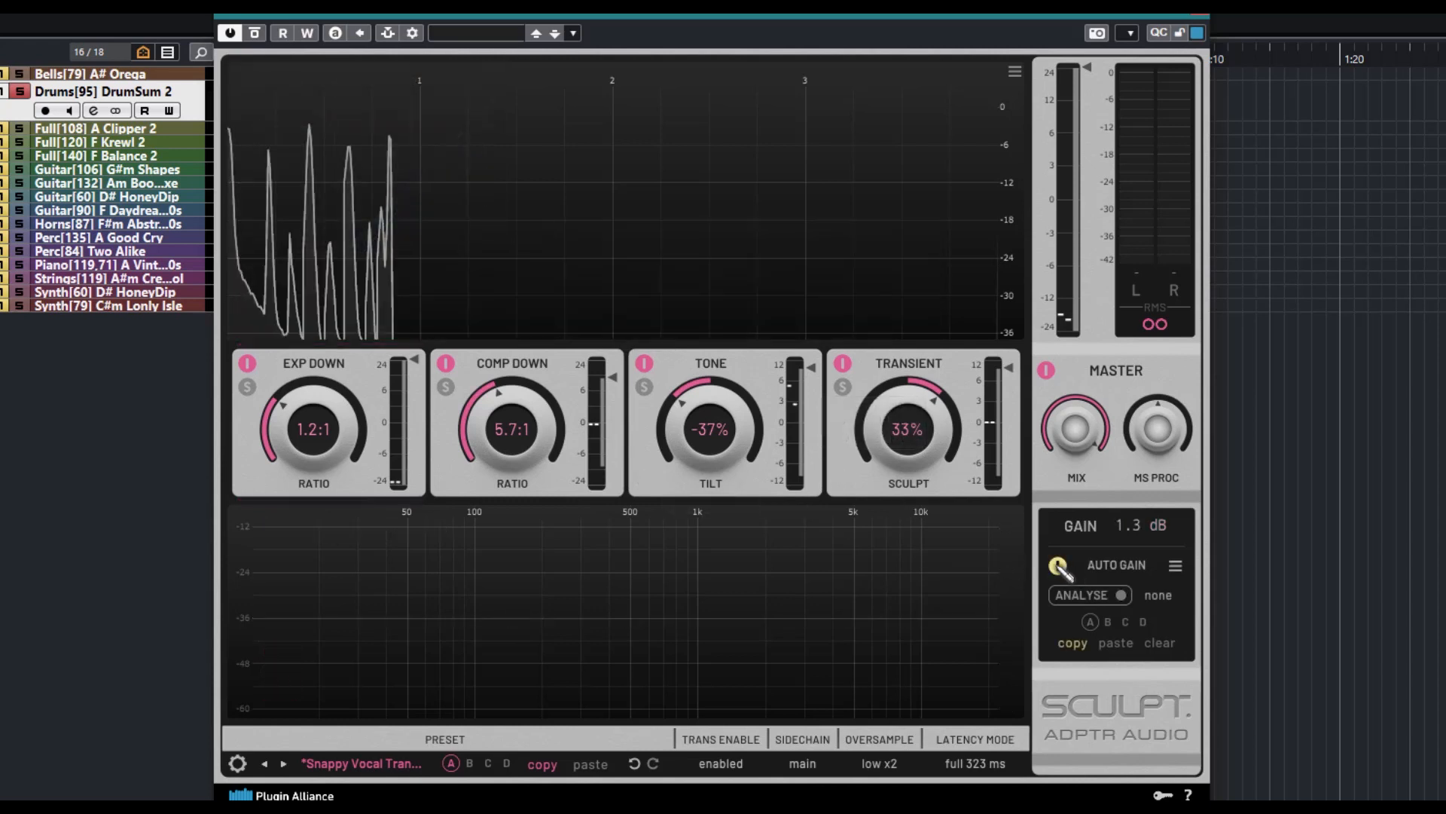
left_click(1122, 596)
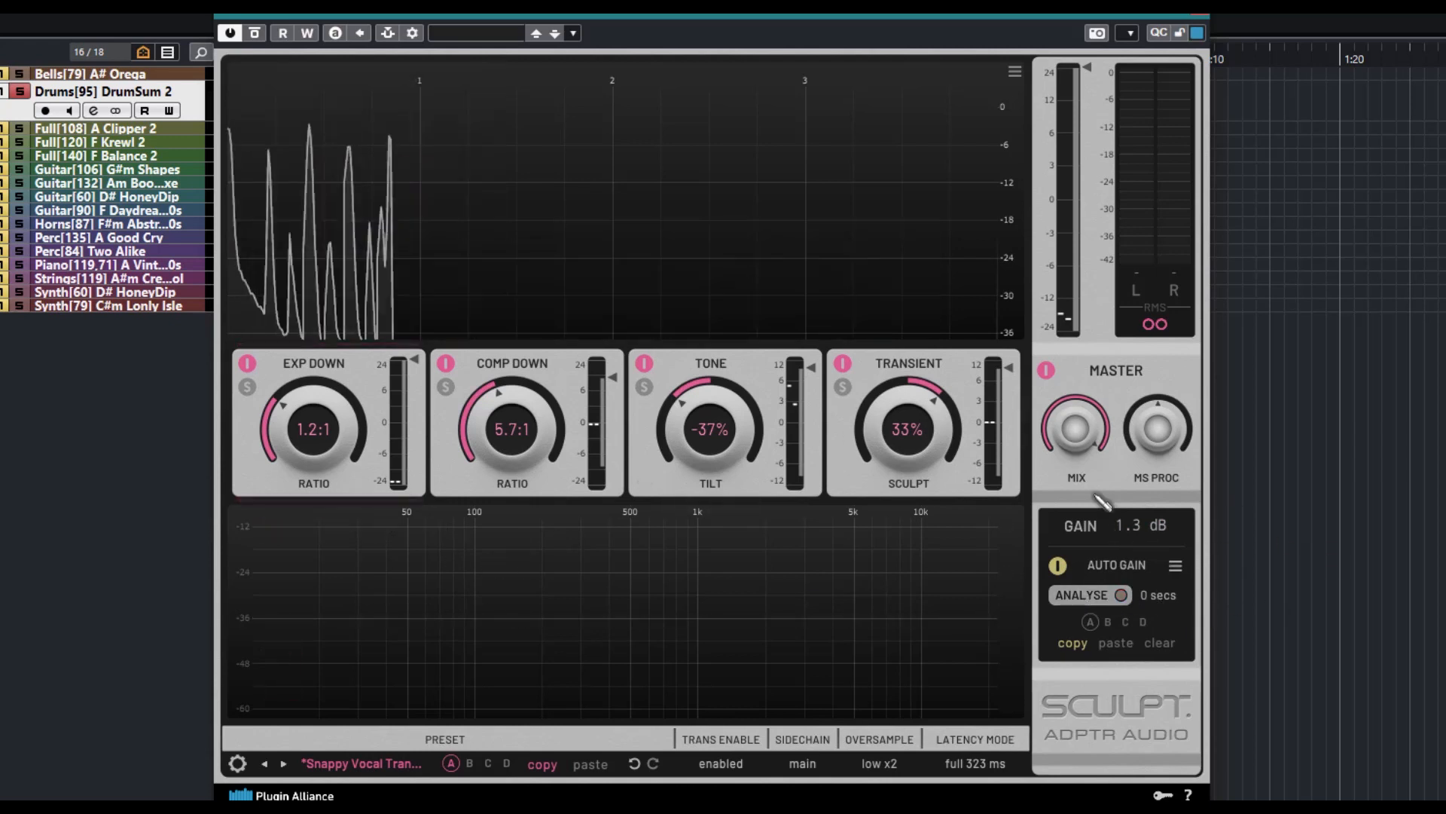
key("space")
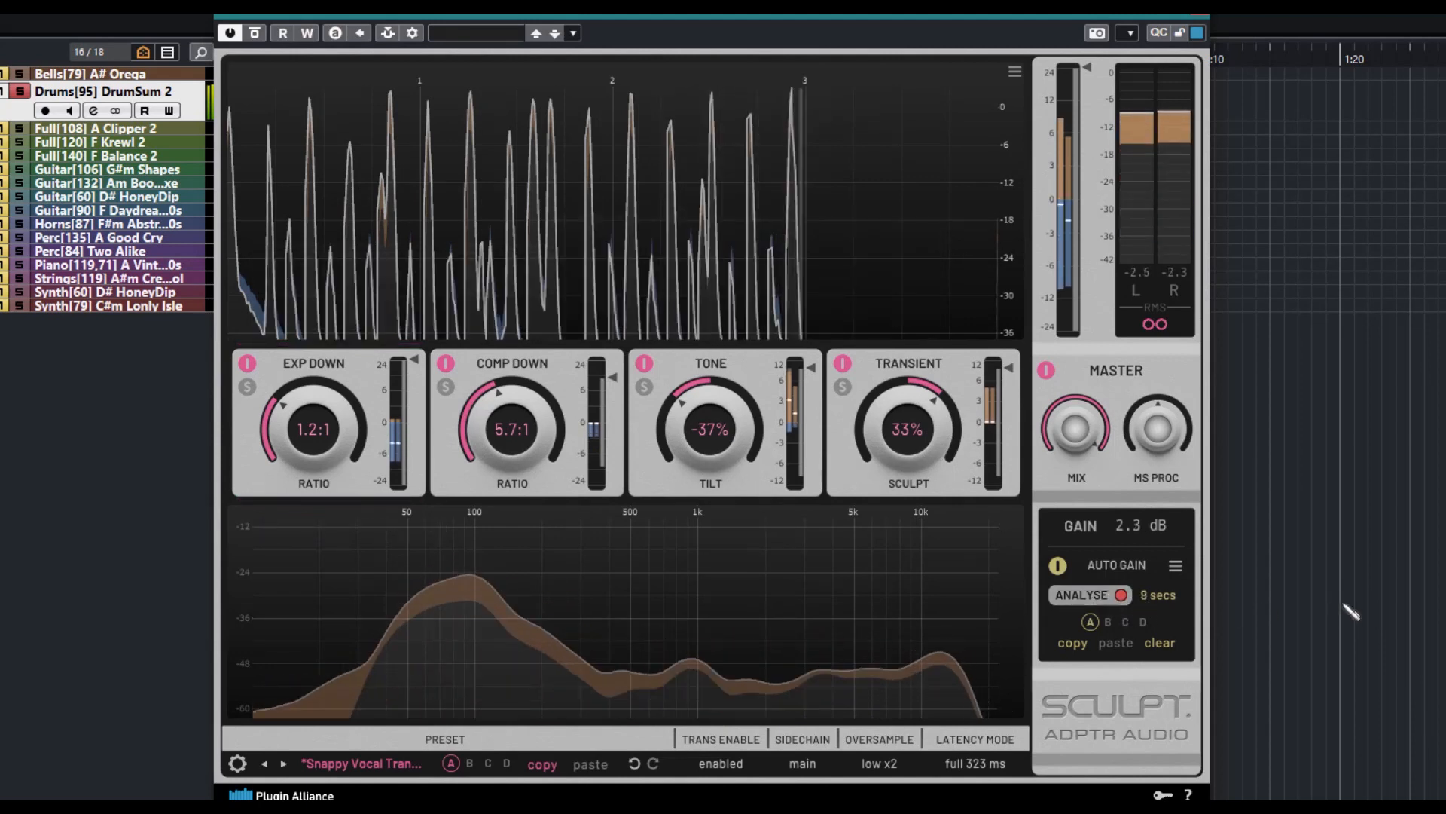
left_click(1109, 600)
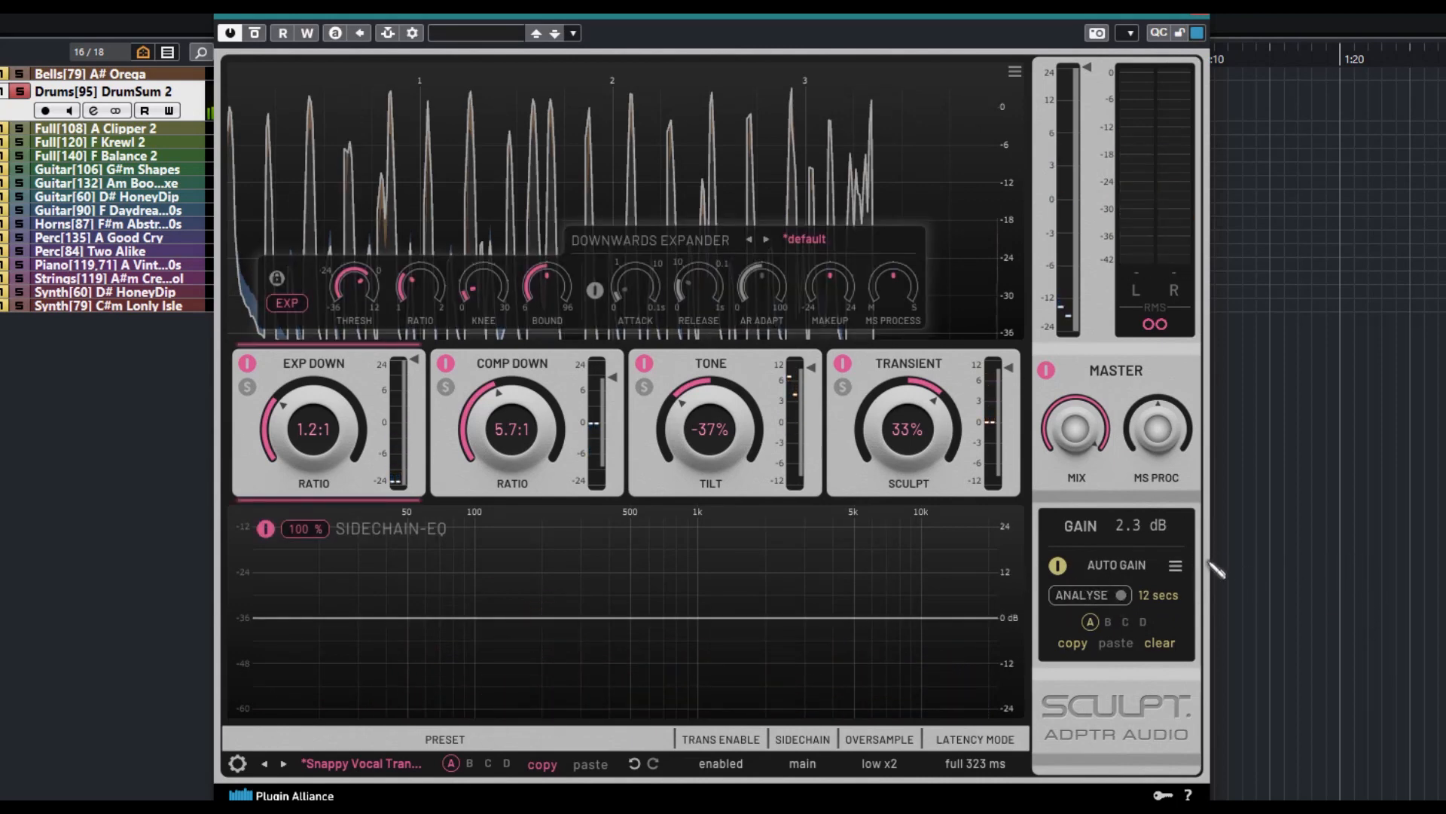
Compare auto gain analysis slots B and A, and look at the options for loading and saving an analysis
left_click(1108, 623)
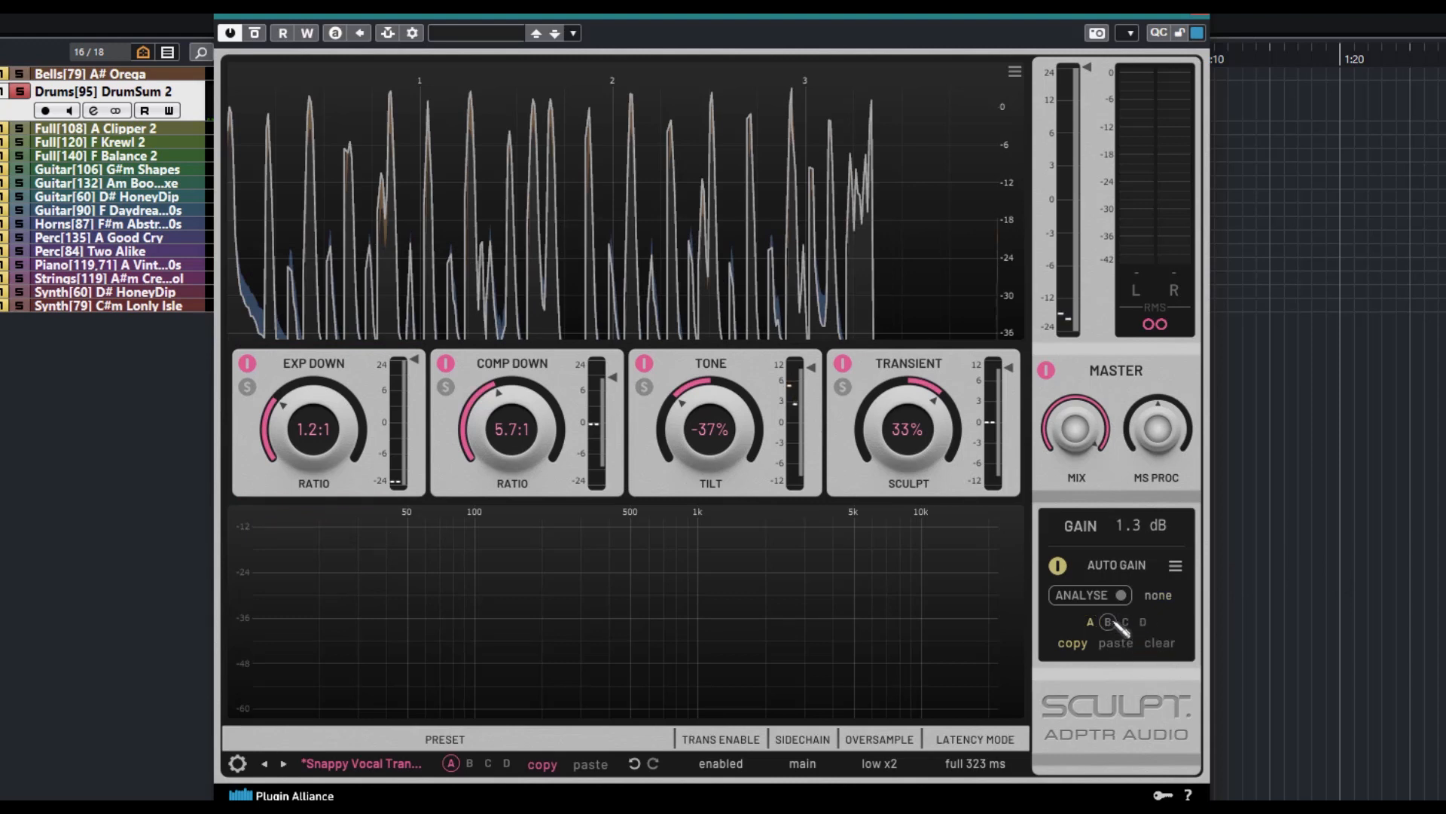
left_click(1092, 623)
left_click(1175, 566)
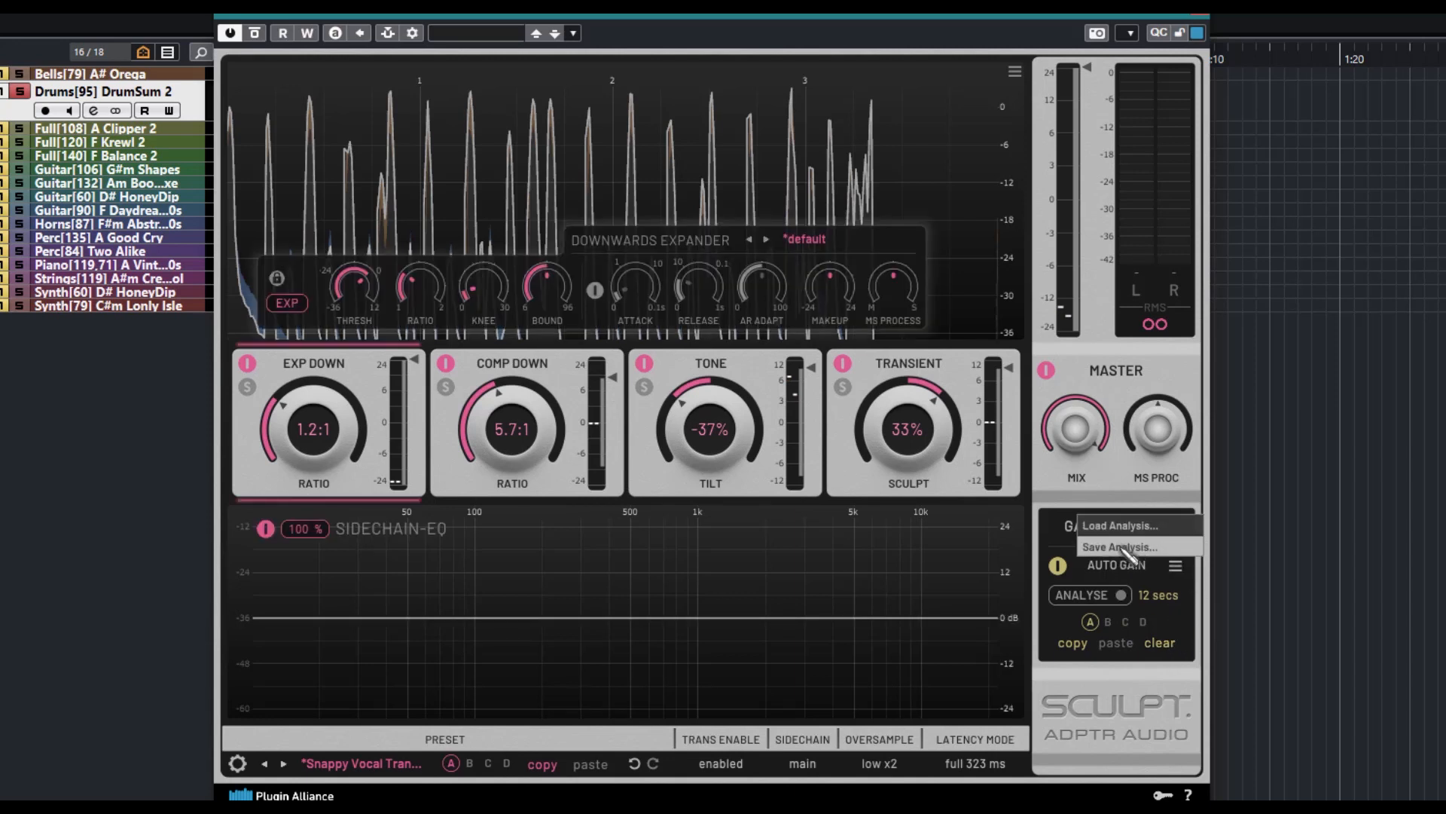
left_click(1175, 566)
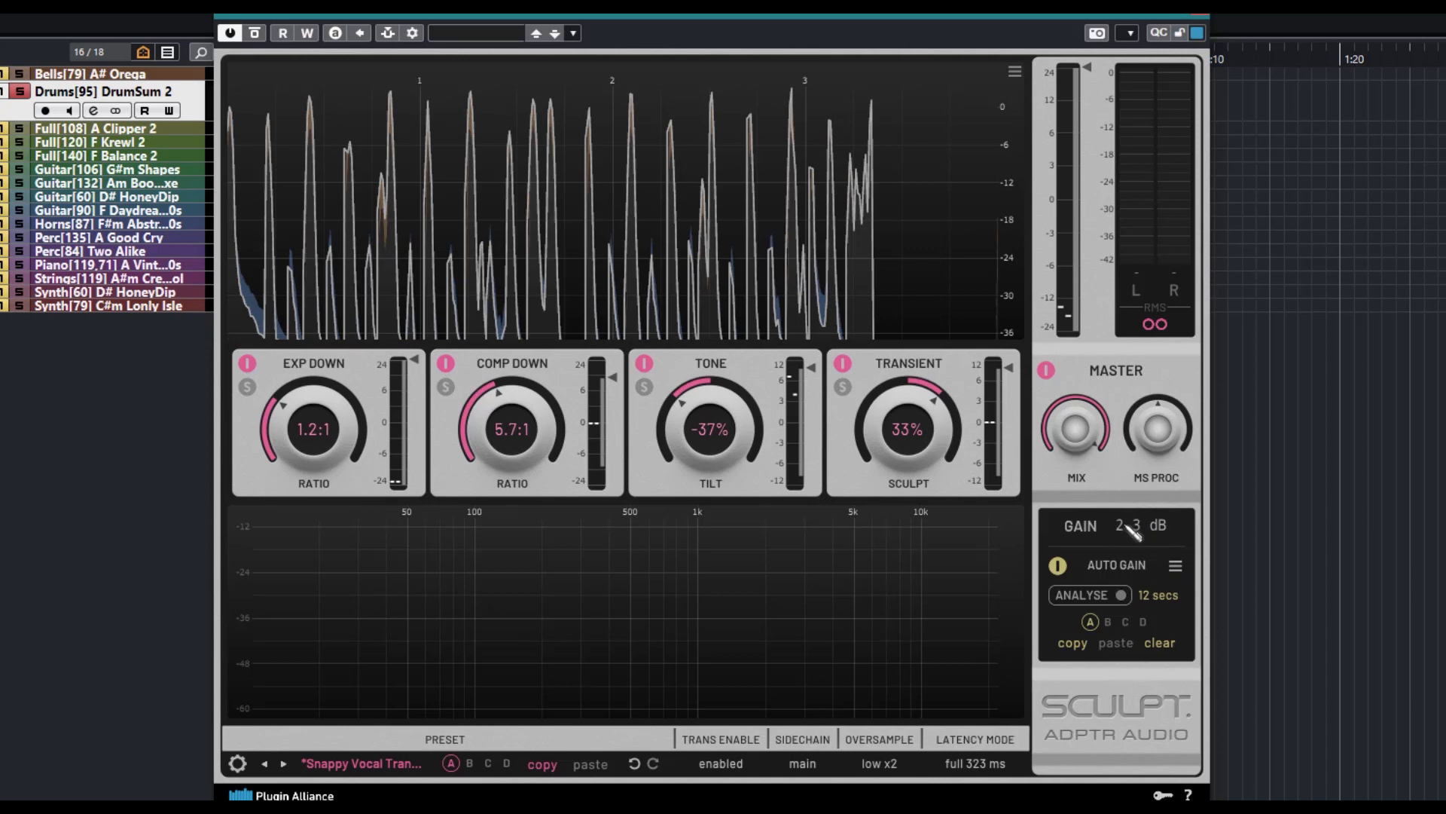
Check the downward expander's effect by bypassing and re-enabling it, and by soloing and unsoloing it
mouse_move(966, 581)
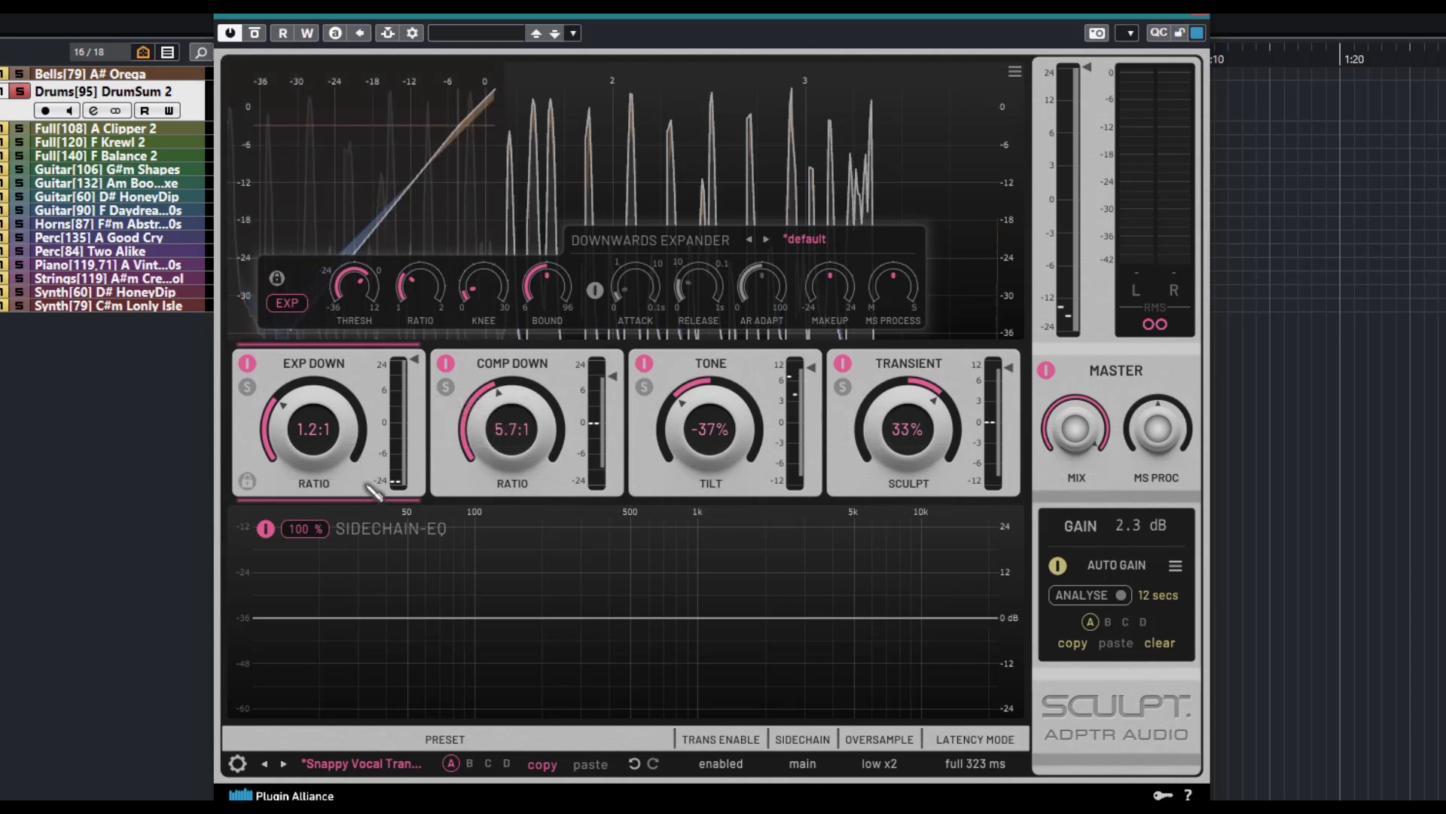
left_click(248, 364)
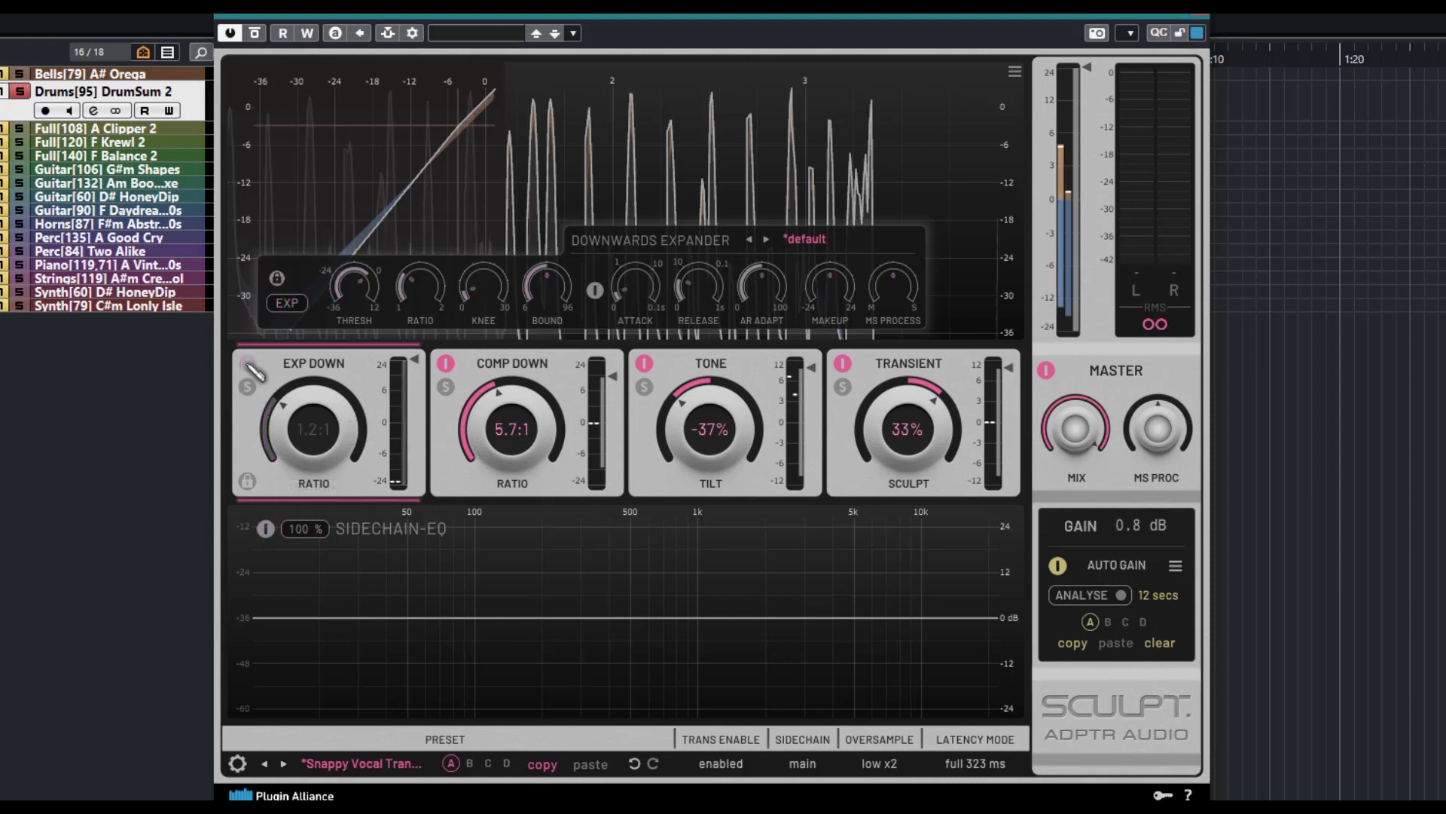
left_click(248, 363)
left_click(247, 387)
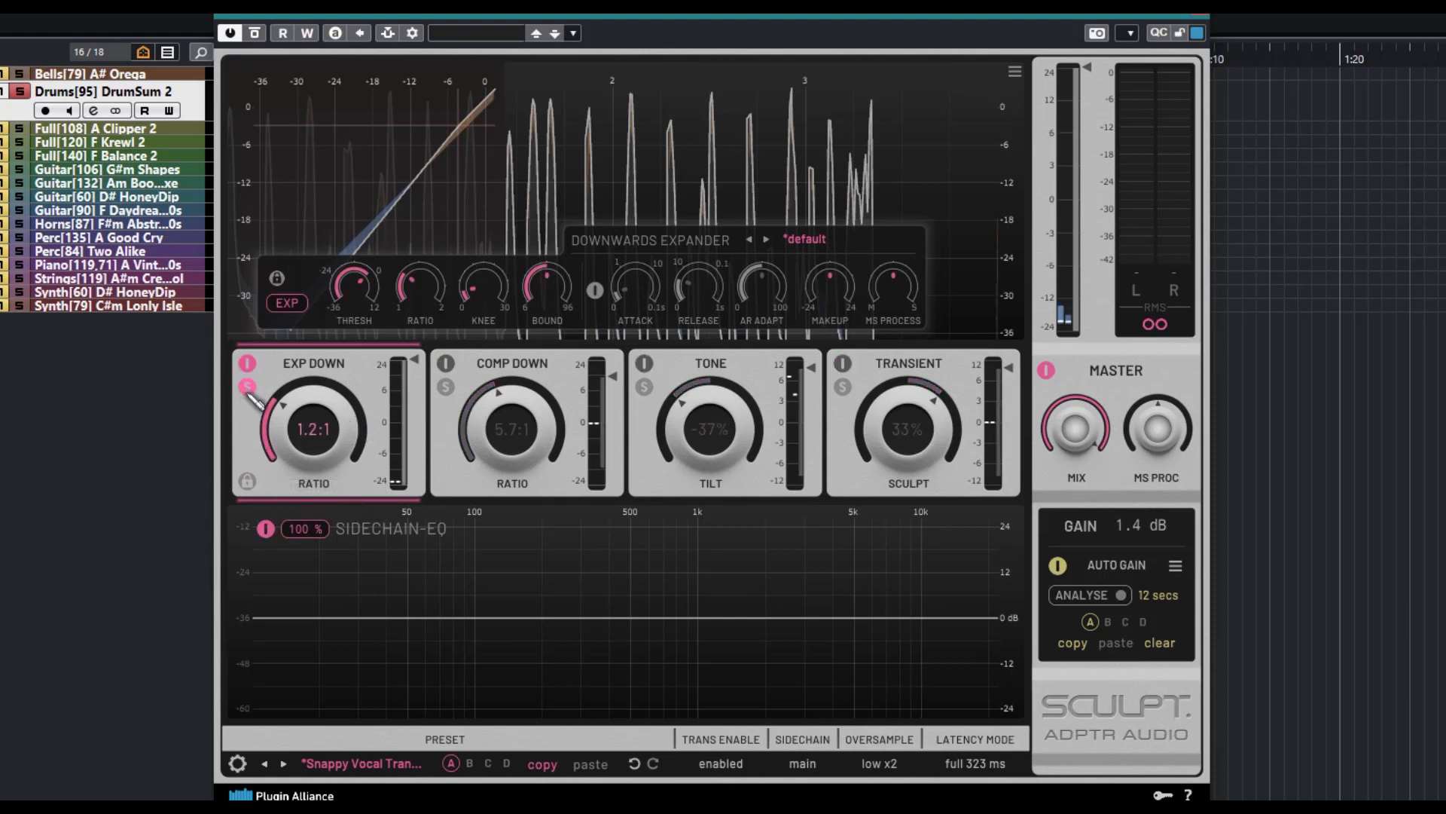
left_click(247, 386)
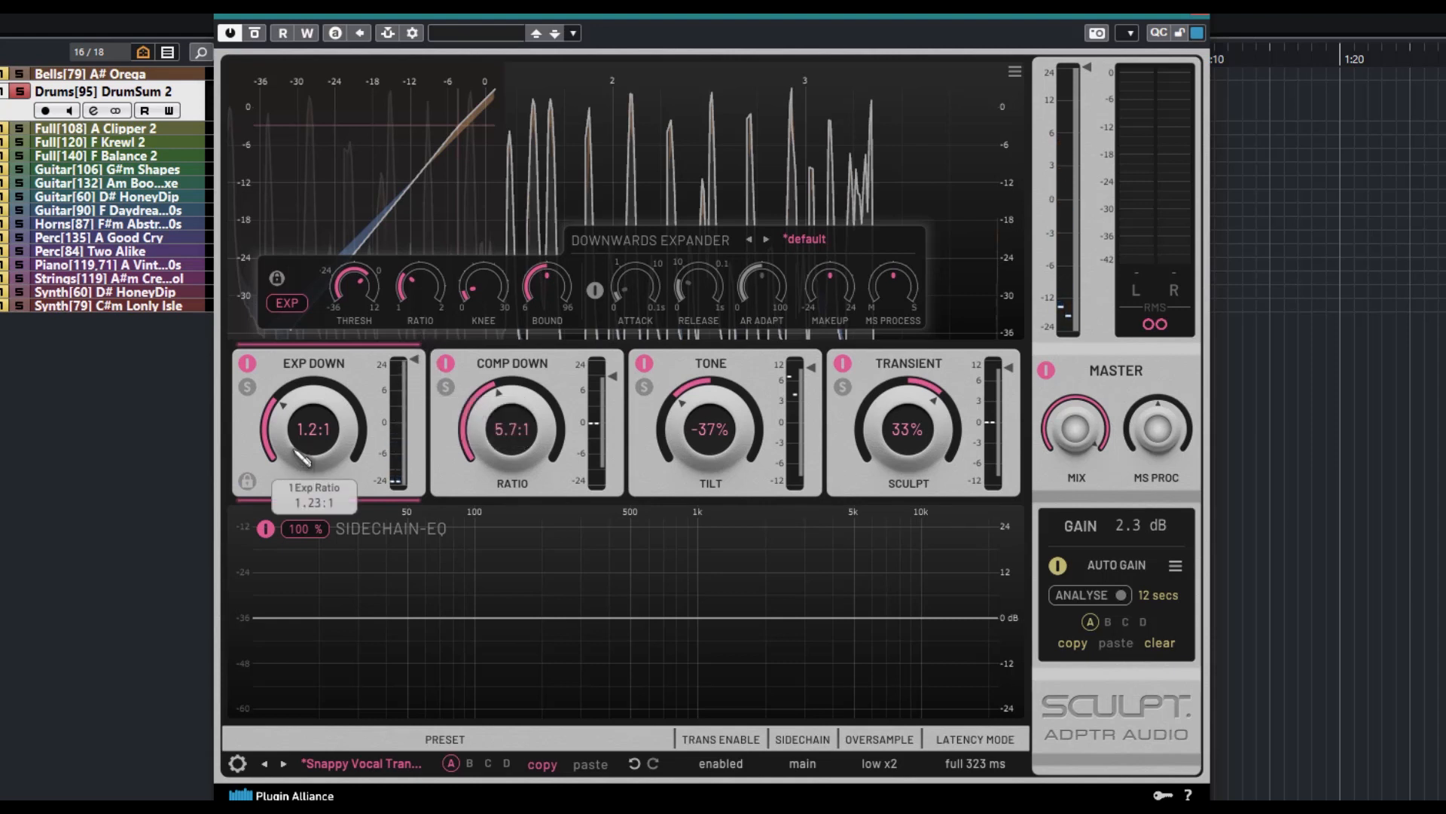
Set the downward expander's ratio to 1.3:1 and its threshold to -16.2 dB
mouse_move(284, 437)
left_mouse_down()
mouse_move(289, 450)
mouse_move(295, 410)
mouse_move(284, 452)
mouse_move(290, 395)
mouse_move(365, 380)
mouse_move(343, 383)
left_mouse_up()
left_click_drag(367, 435, 344, 373)
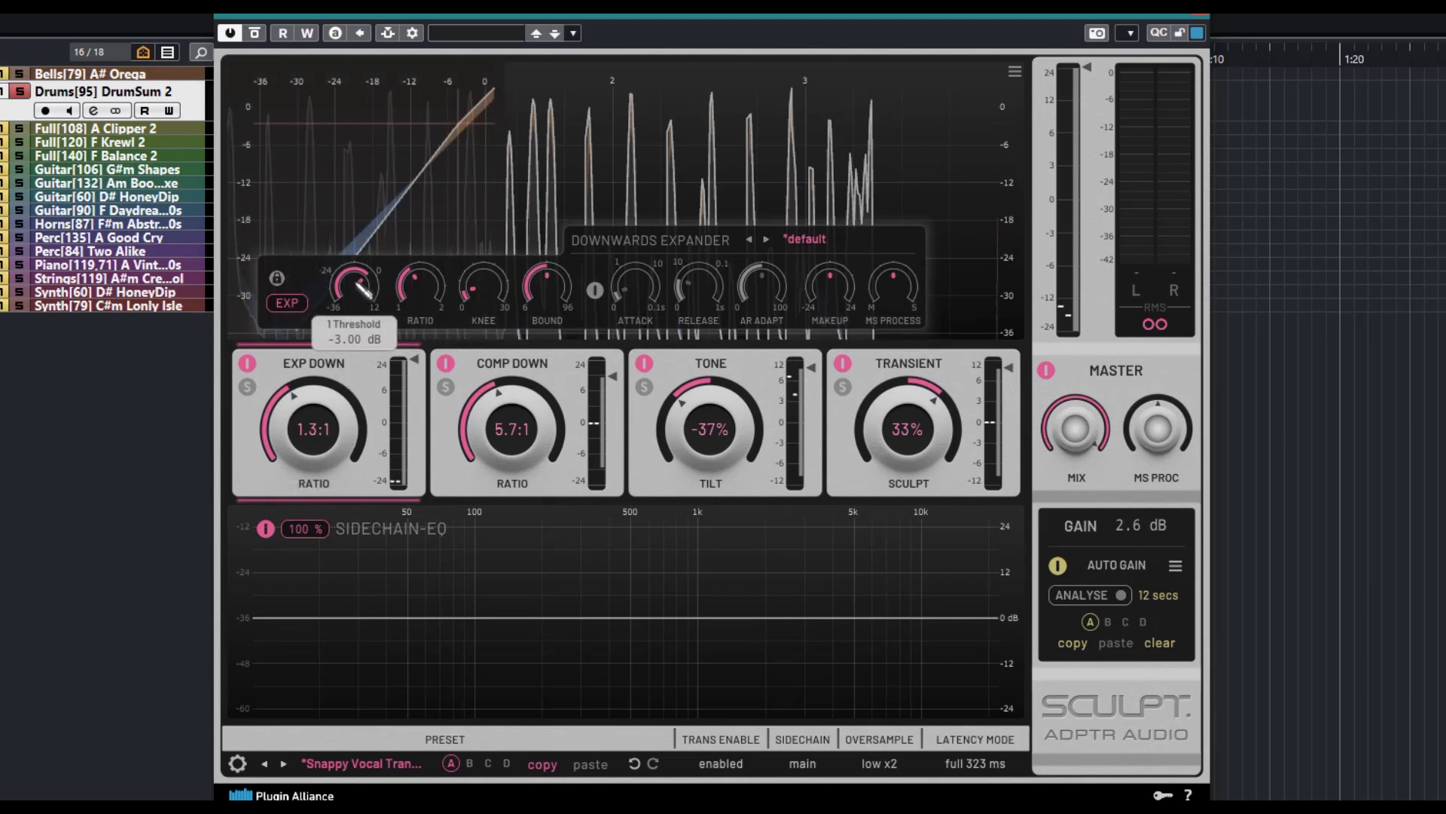
left_click_drag(358, 284, 366, 326)
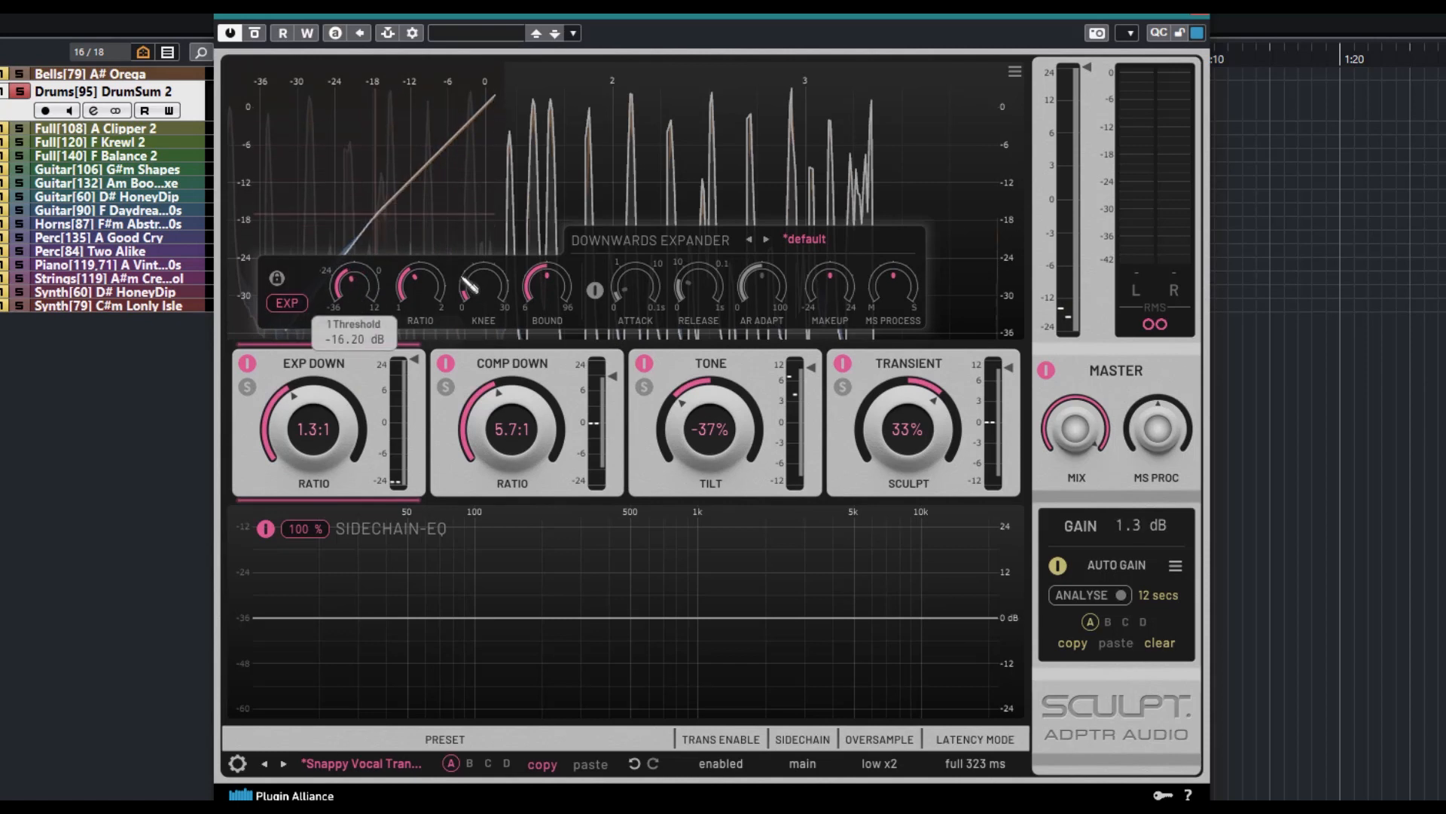
Raise the downward expander's knee and slightly adjust its bound around 24 dB
left_click_drag(469, 285, 483, 250)
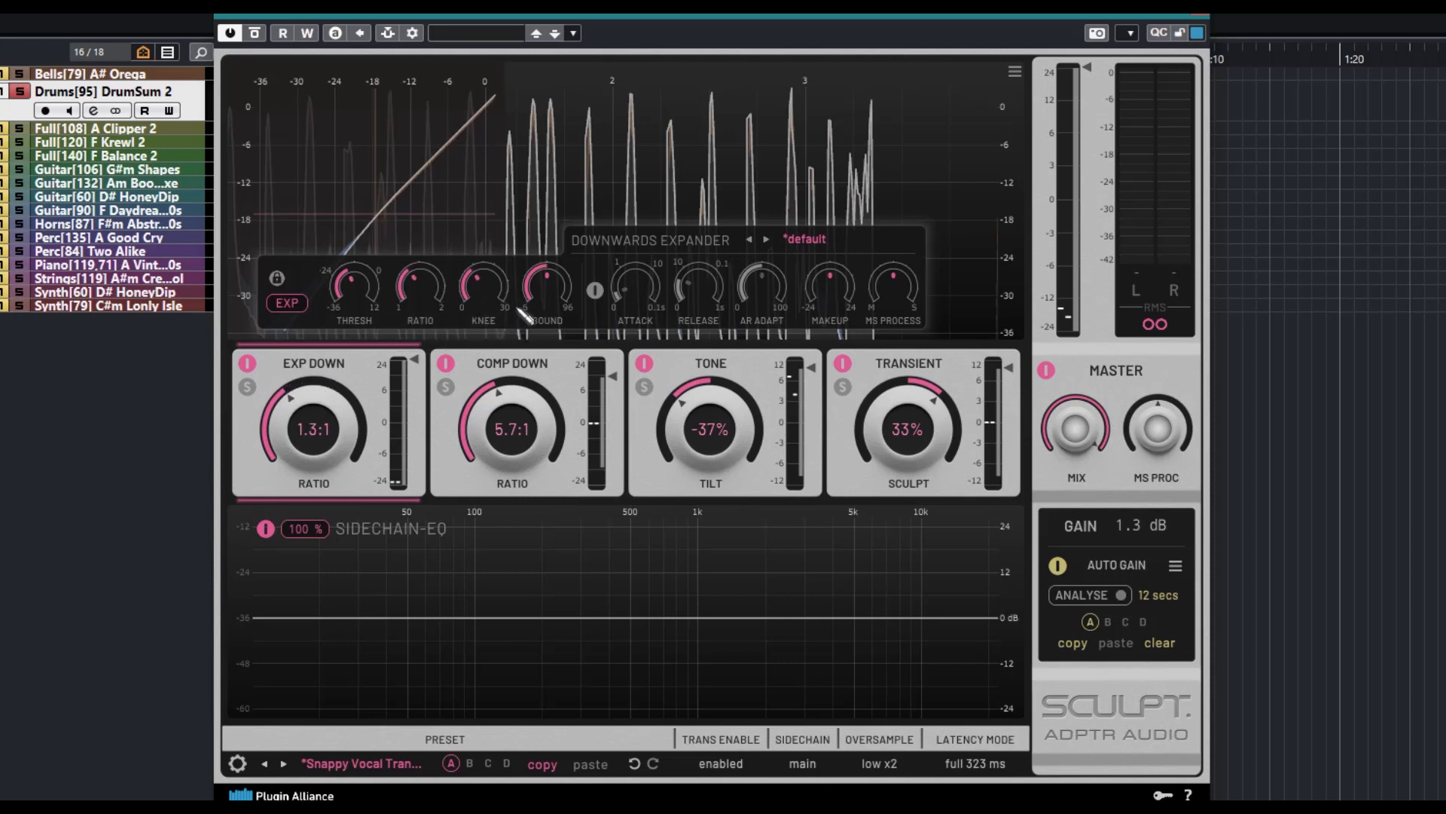
mouse_move(563, 299)
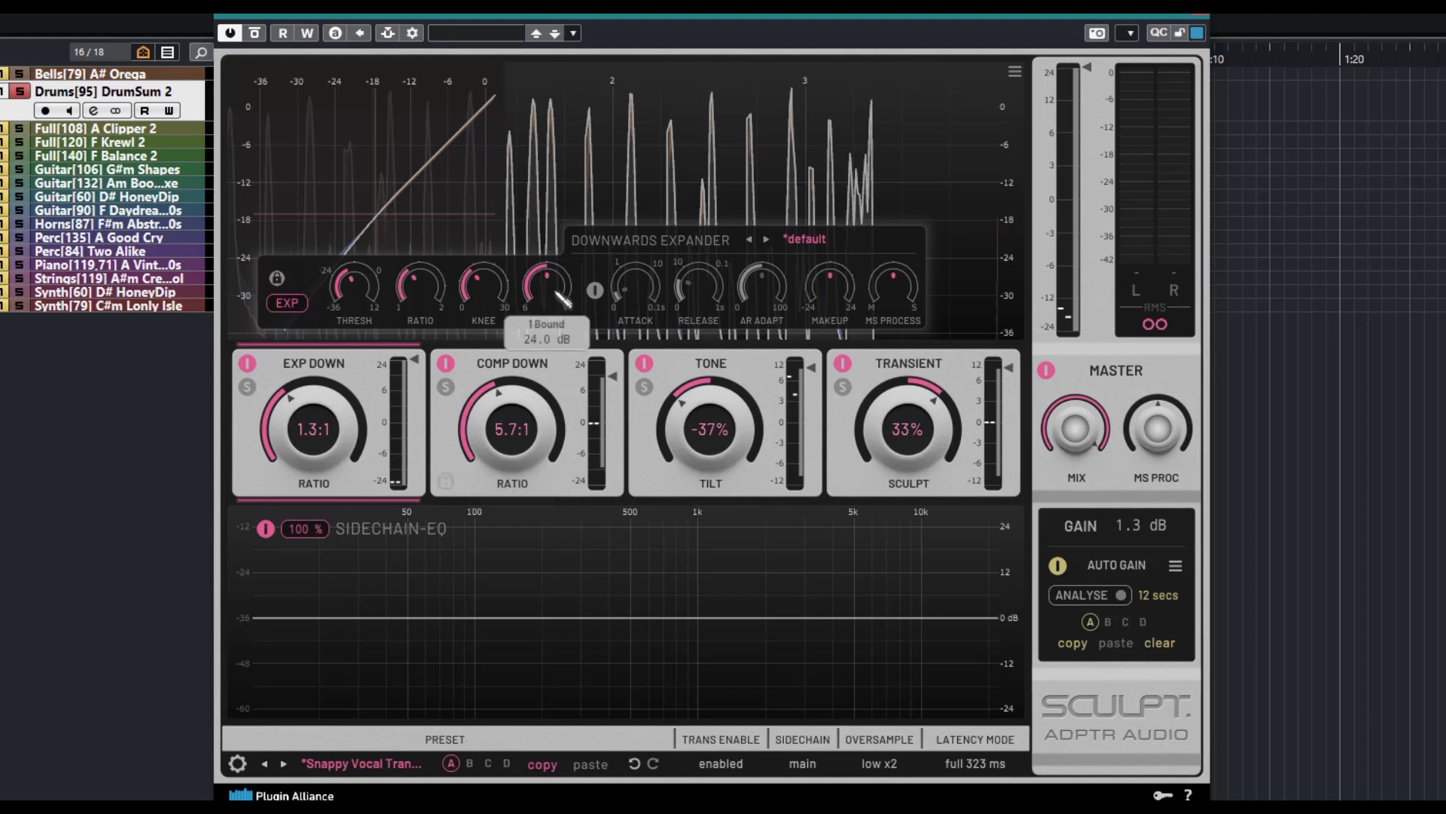
left_click_drag(559, 291, 553, 293)
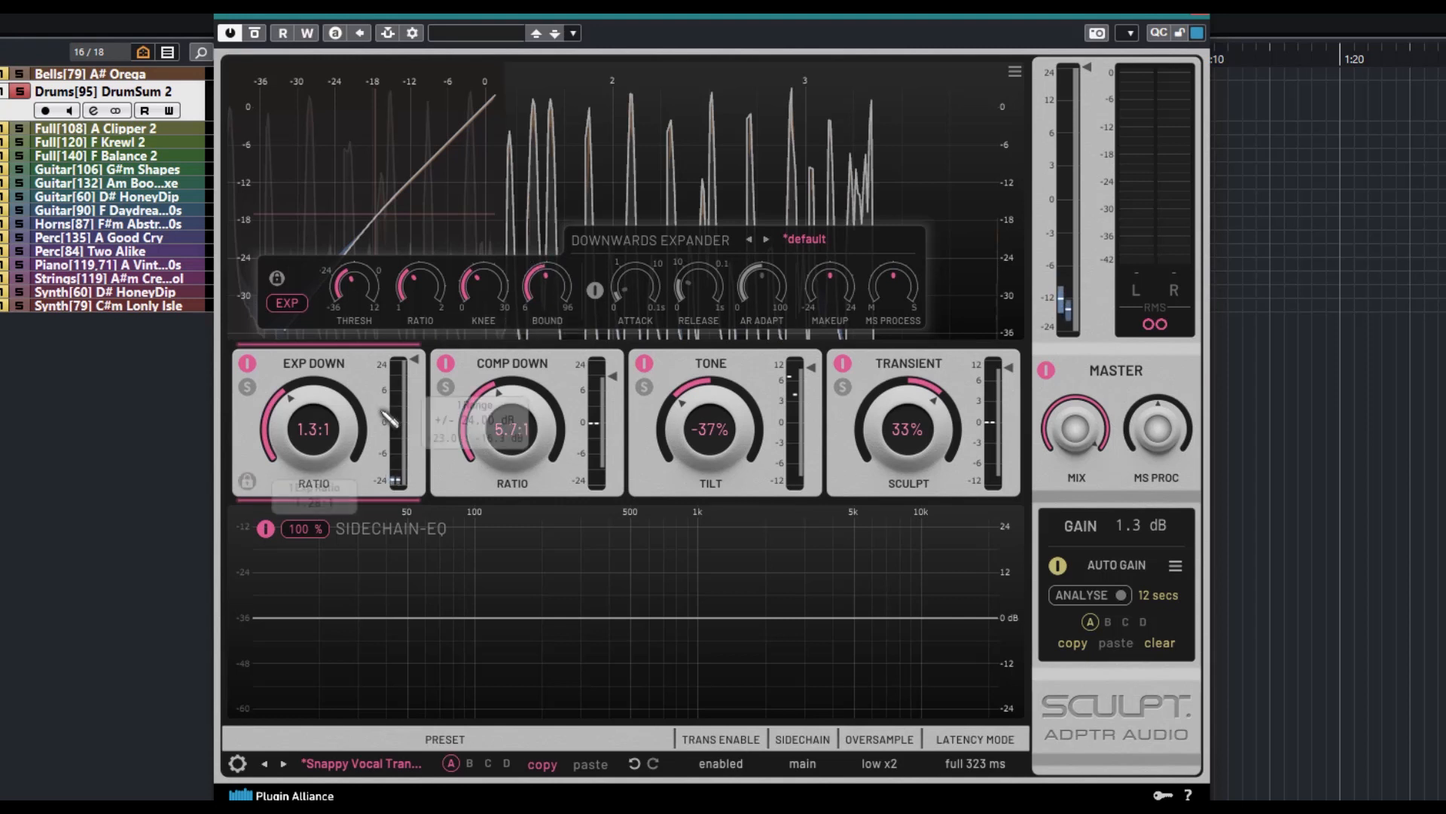
Try different AR Adapt amounts on the downward expander, ending on a lower amount
mouse_move(636, 268)
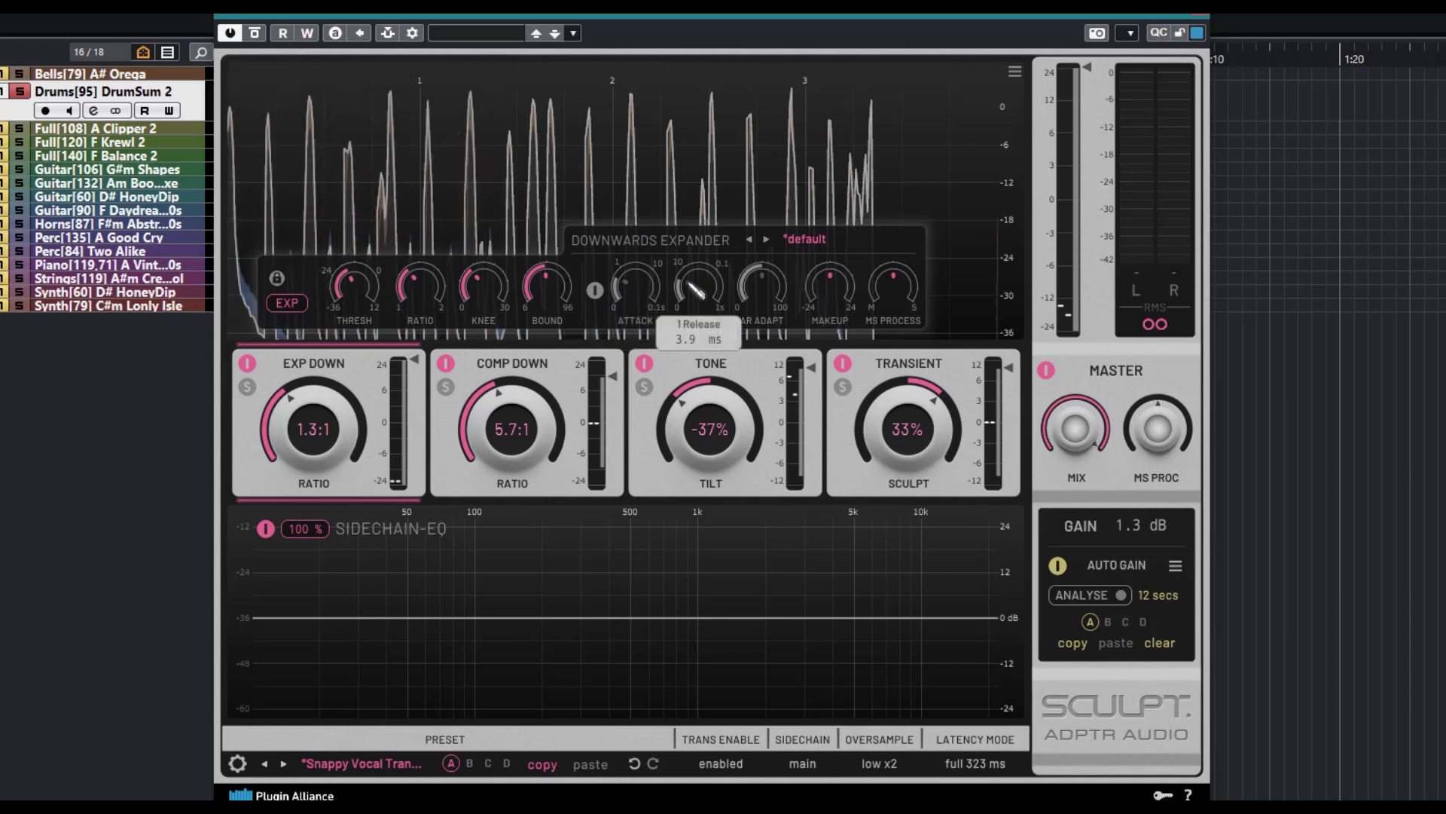
left_click_drag(781, 280, 751, 255)
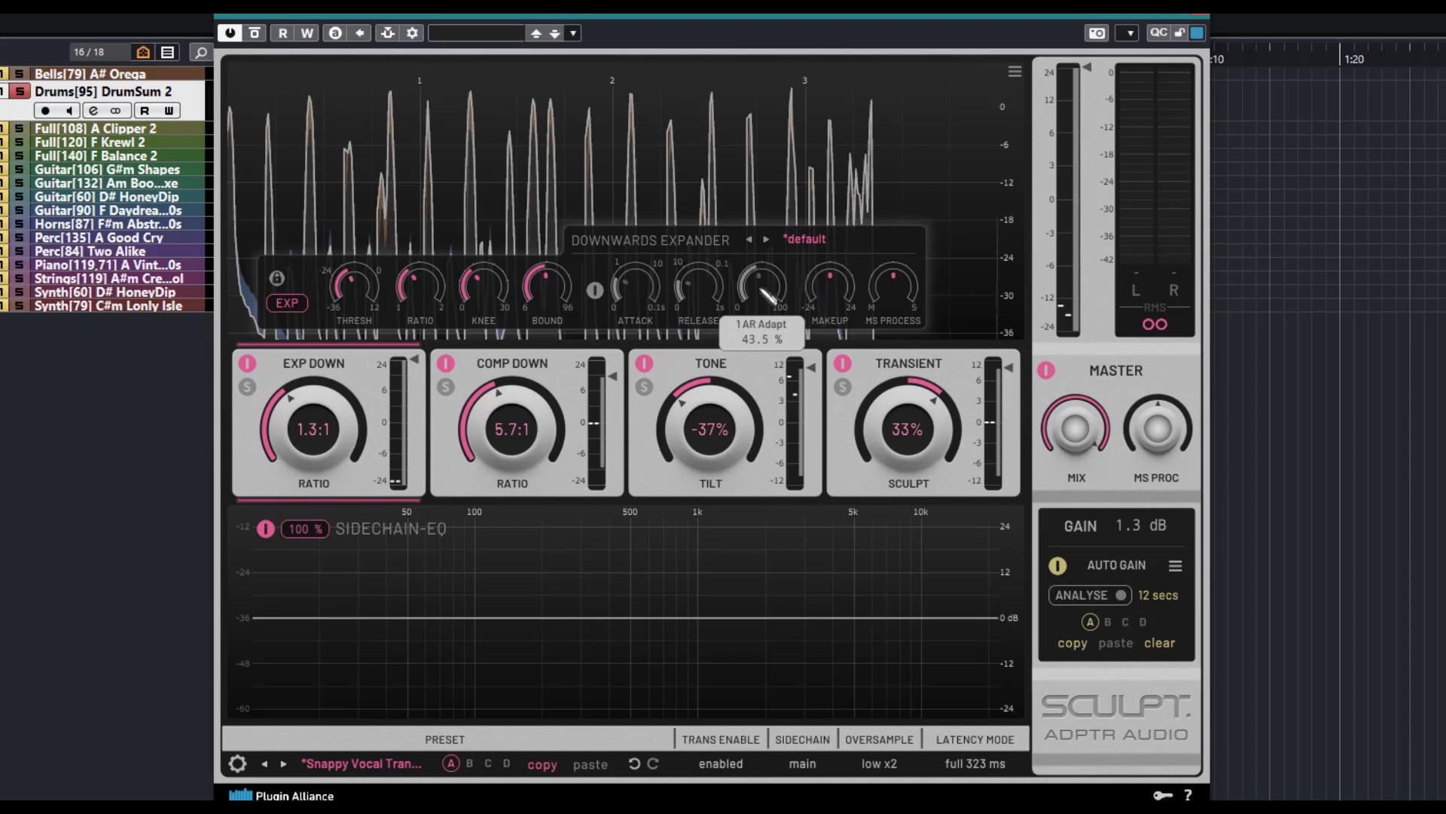
left_click_drag(775, 277, 766, 334)
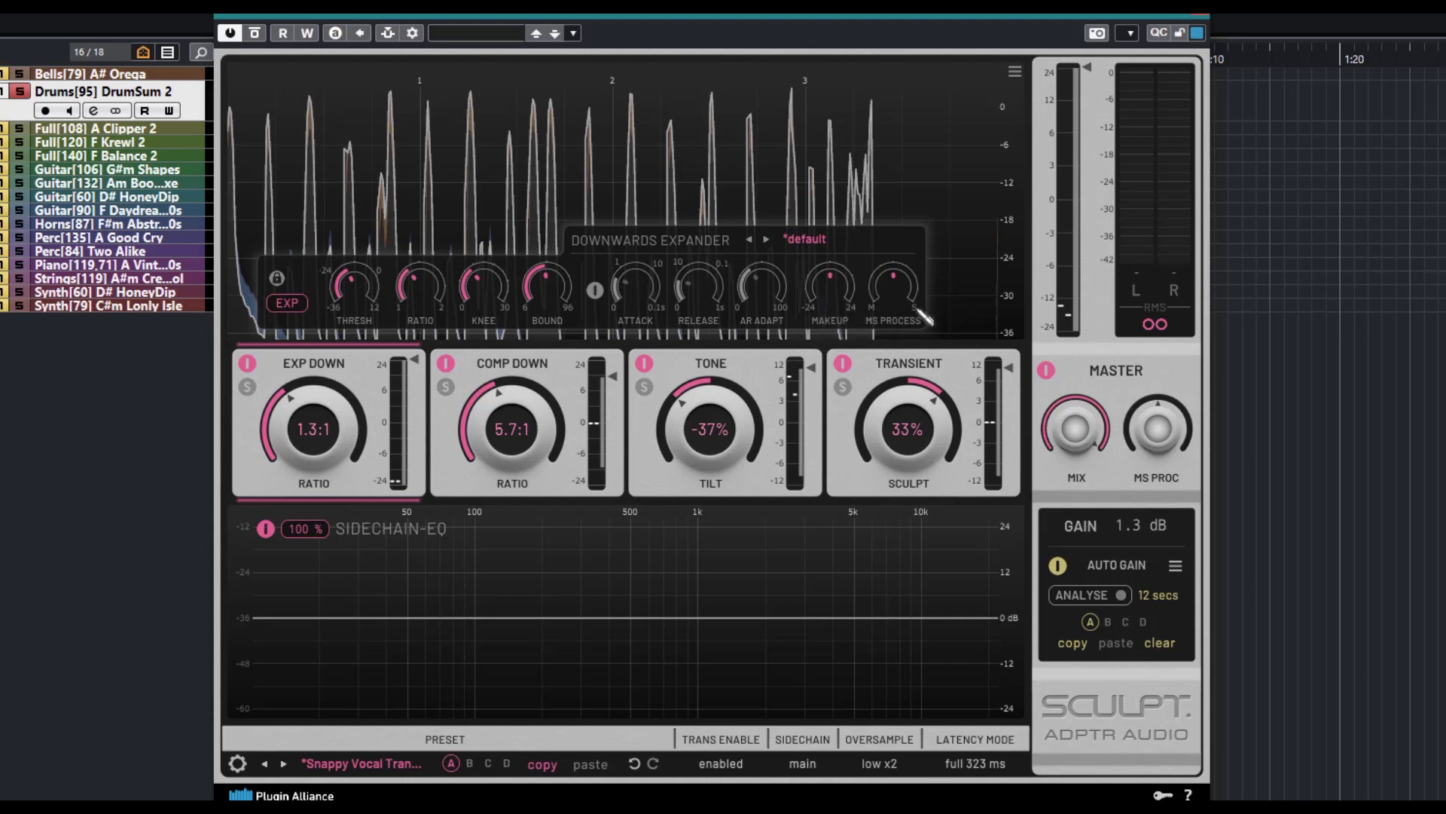
Load the Podcast - Focus Gate preset in the downward expander and toggle its attack and release controls on and off
left_click(806, 240)
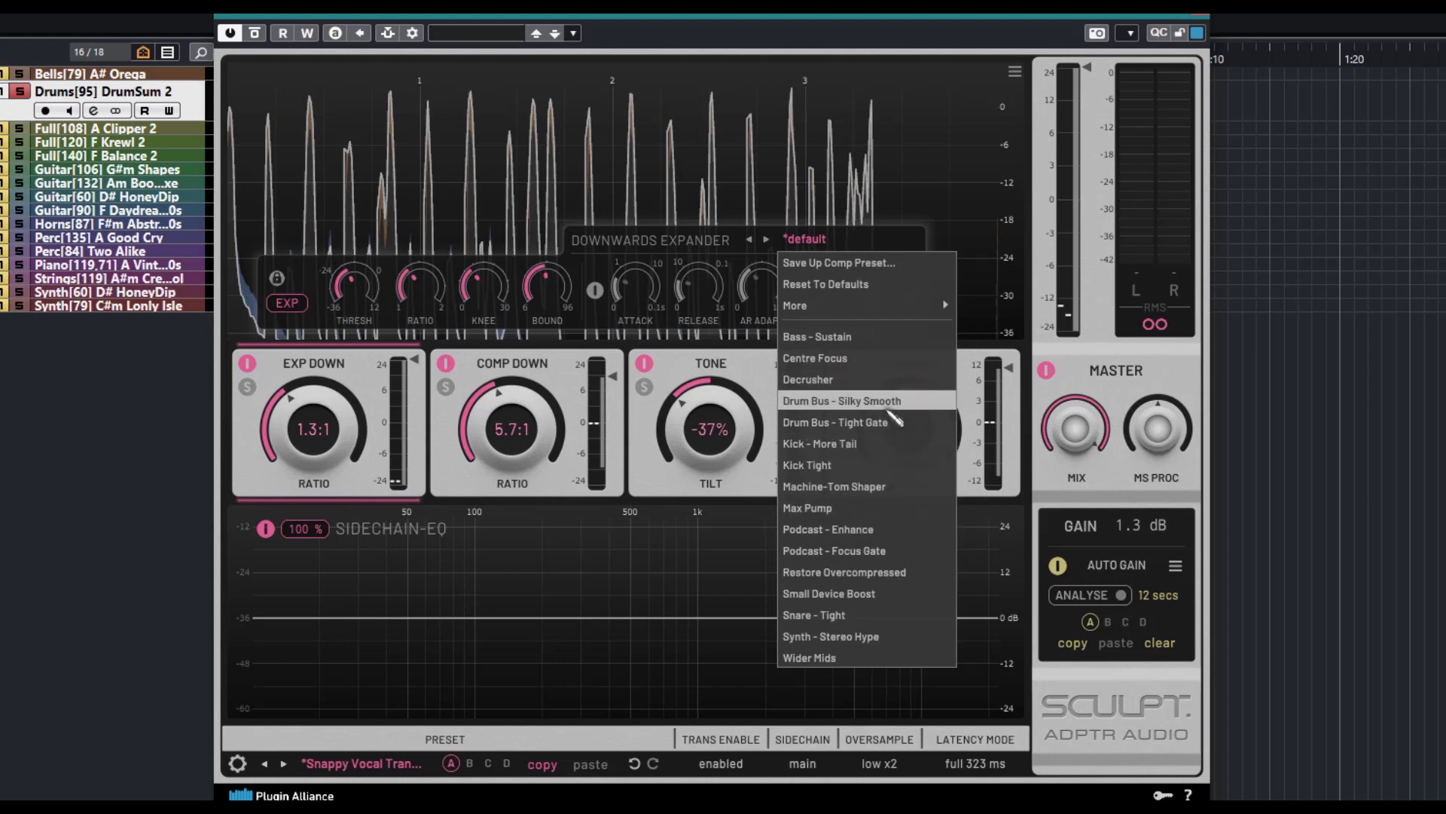
left_click(867, 551)
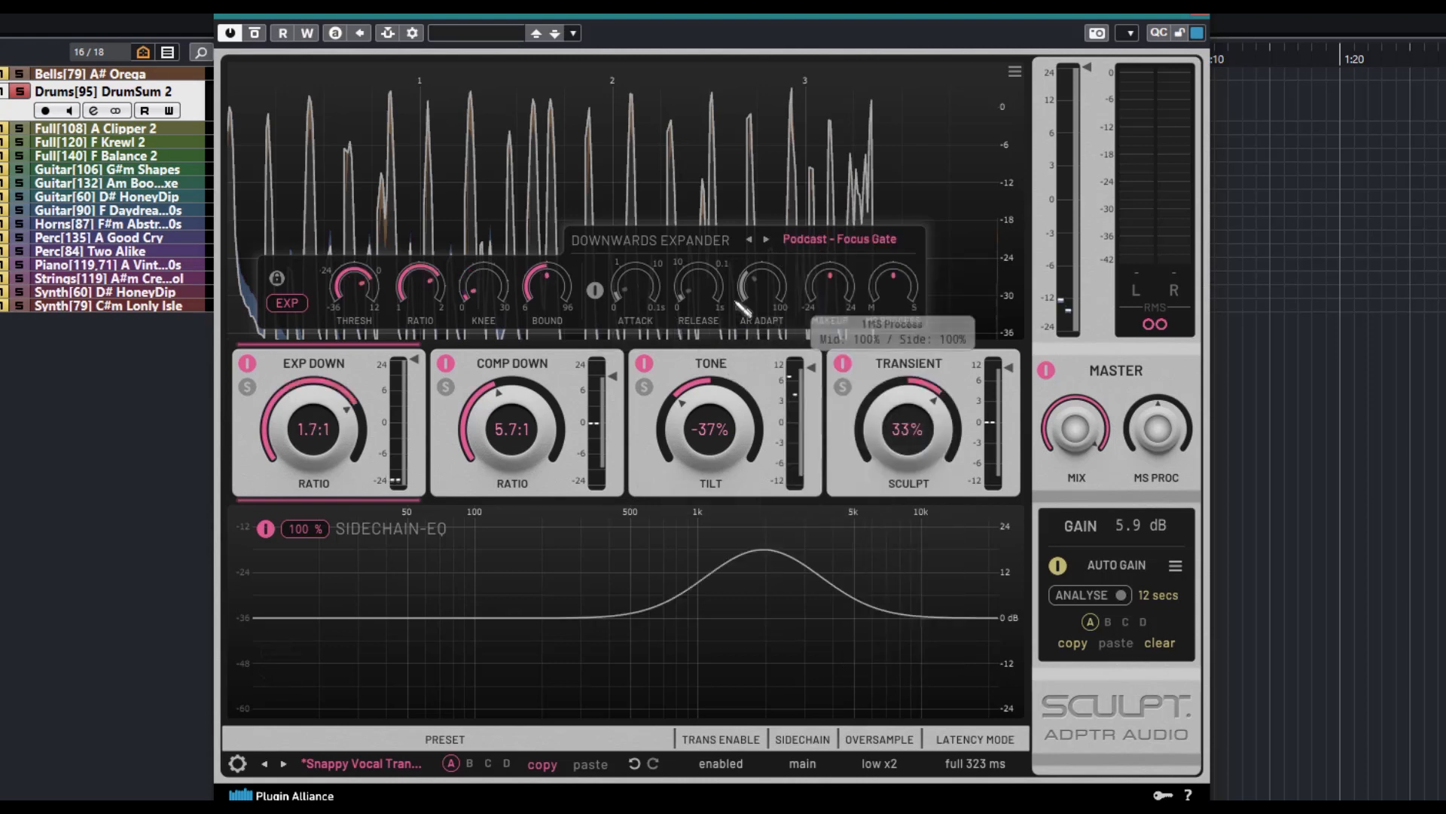
left_click(594, 290)
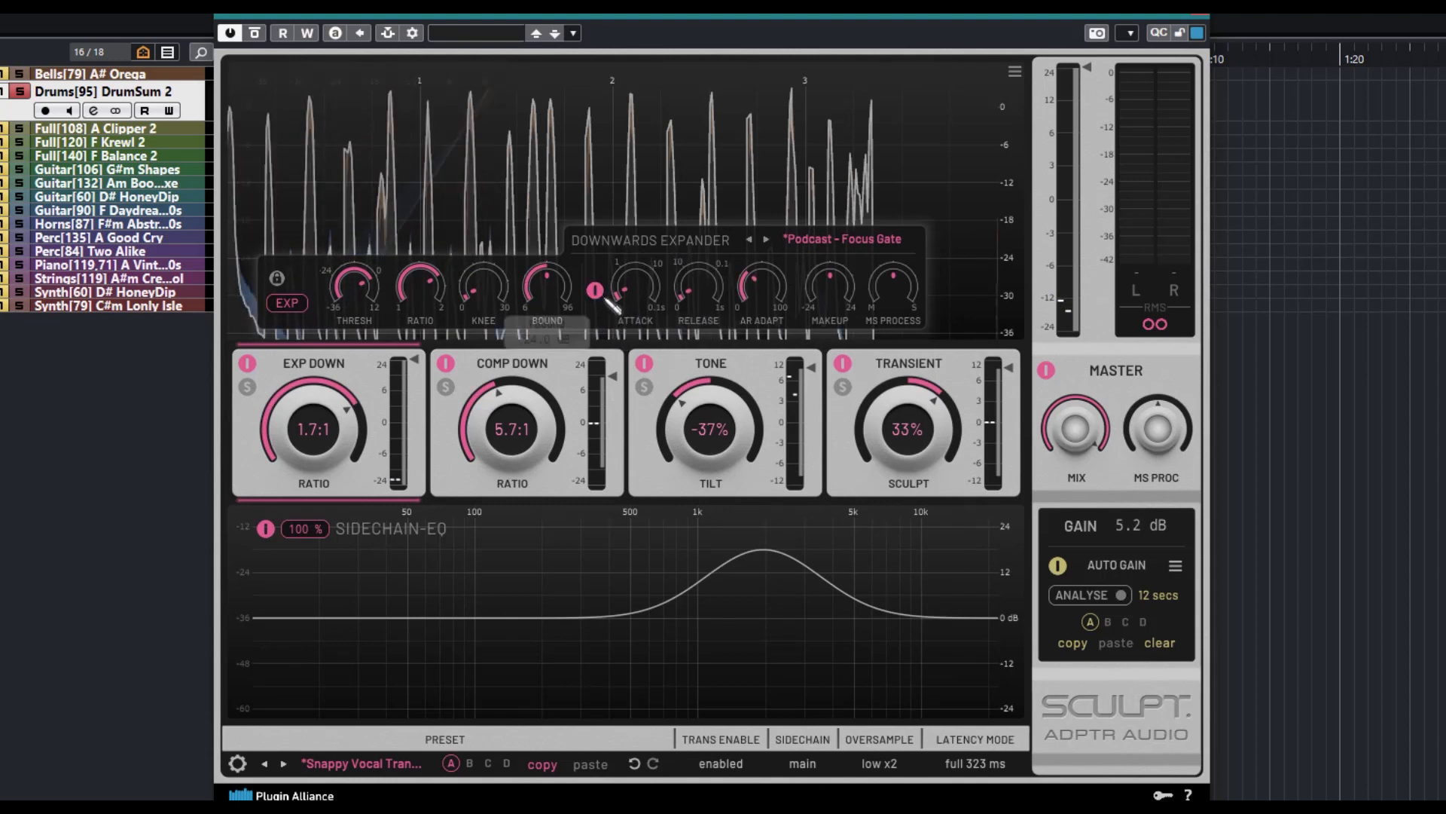
left_click(594, 290)
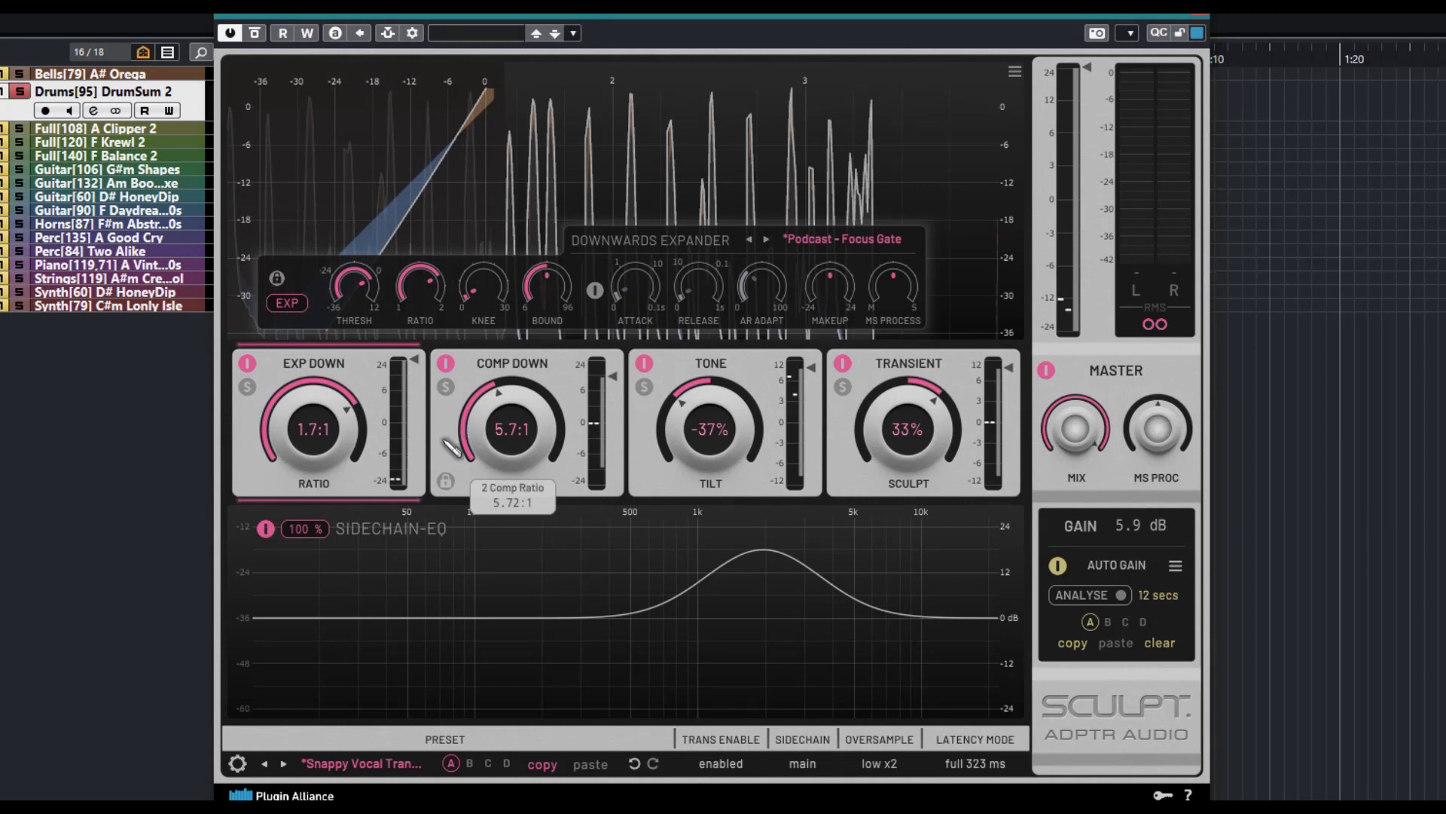
Try the Kick - Nuke preset in the downward compressor and move on to the Podcast Narrate - Light preset
left_click(452, 447)
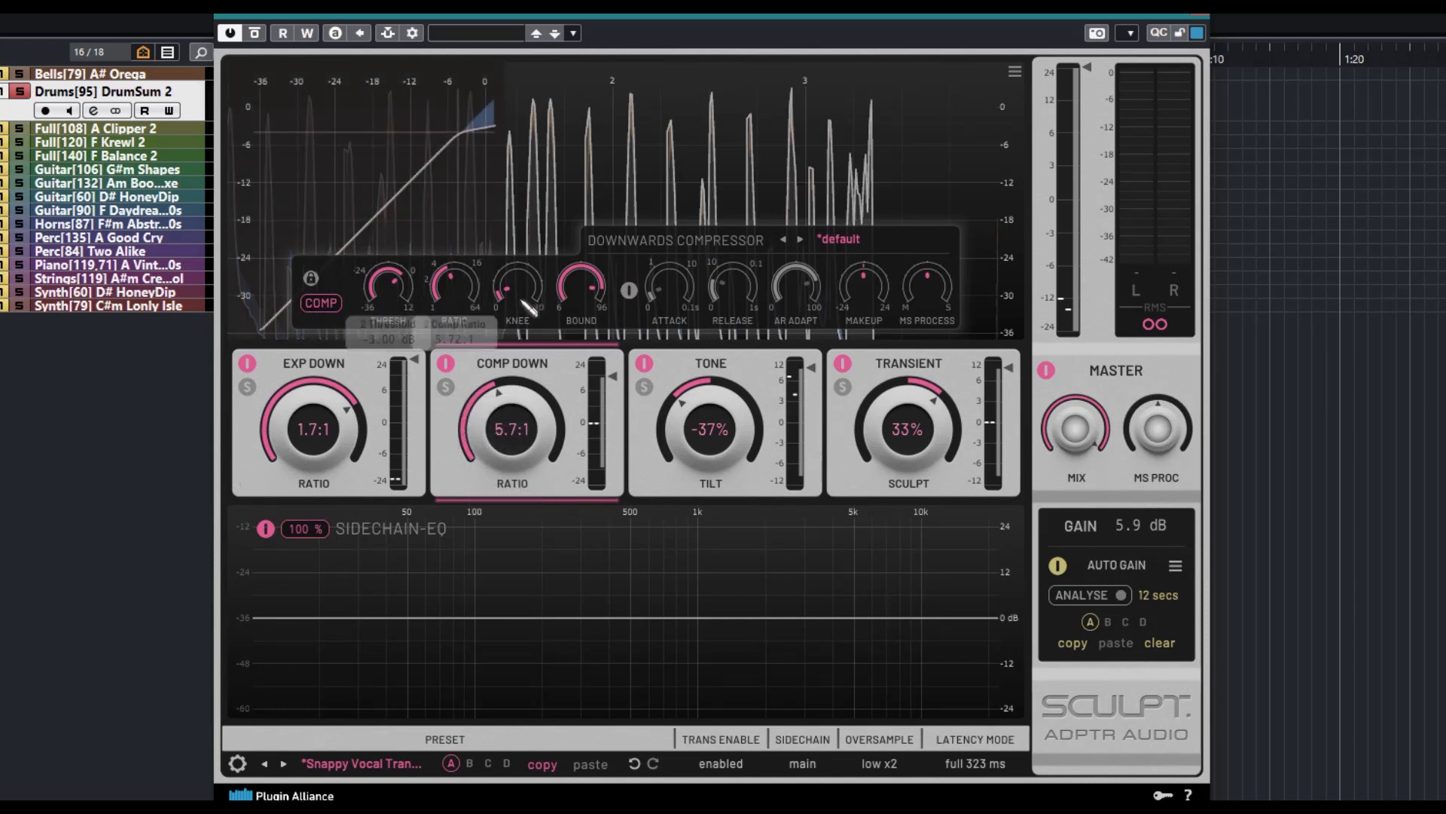
left_click(838, 240)
left_click(873, 488)
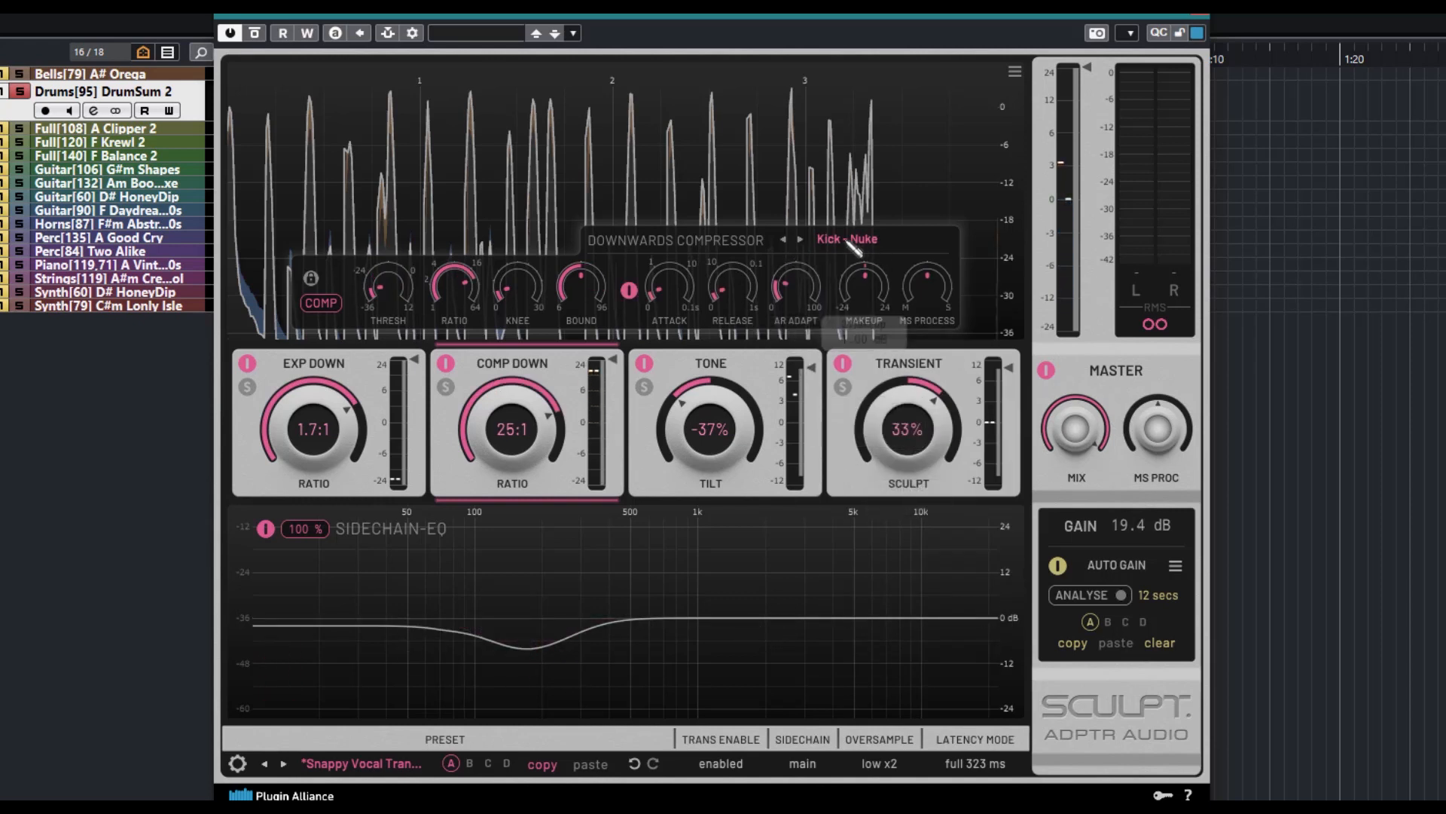
left_click(800, 239)
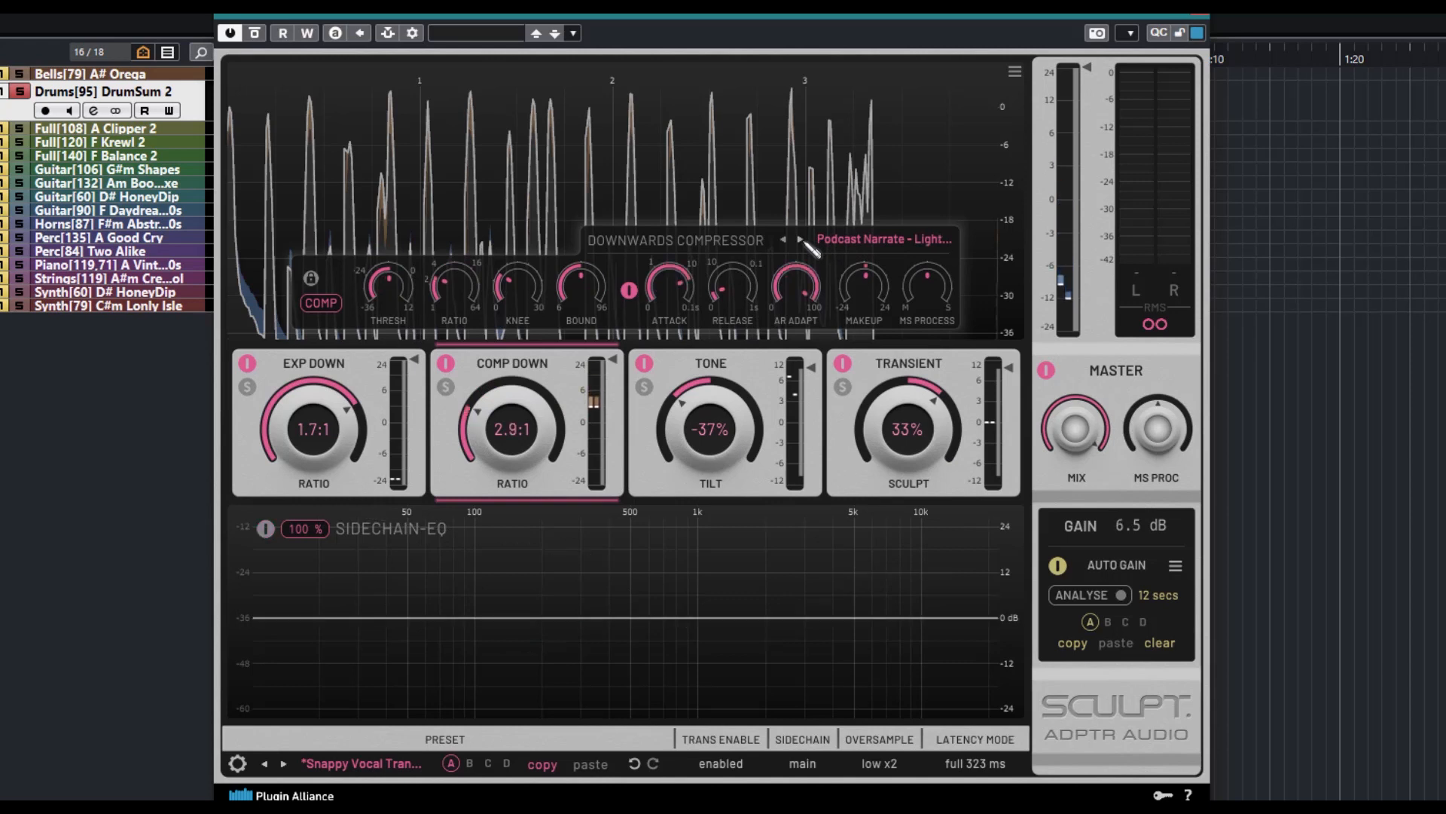
Adjust the Tone module: lower Detail towards zero, set MS Process to mid 100% and side 65%, and set Tilt to 15%
left_click(770, 483)
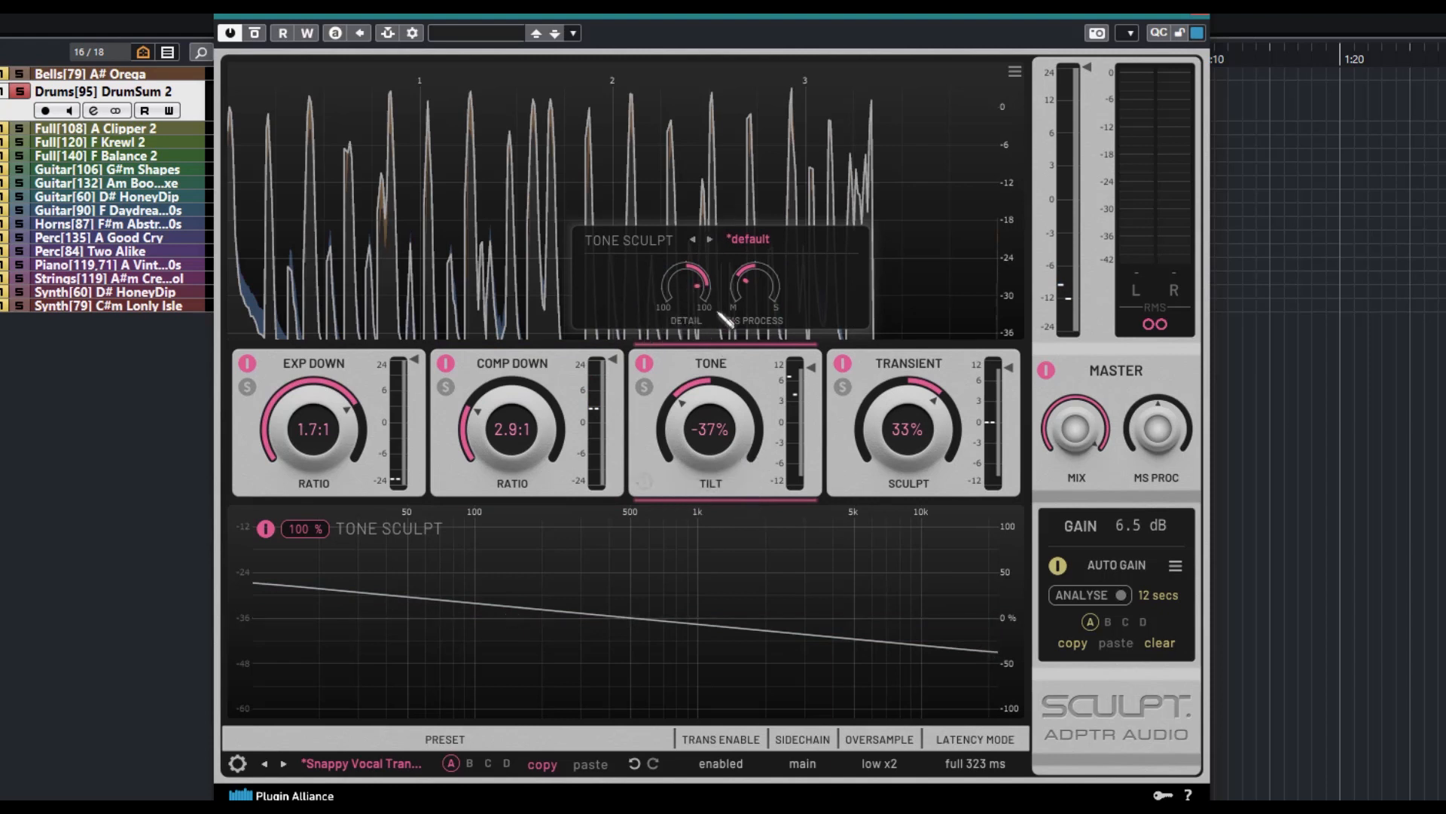
mouse_move(691, 283)
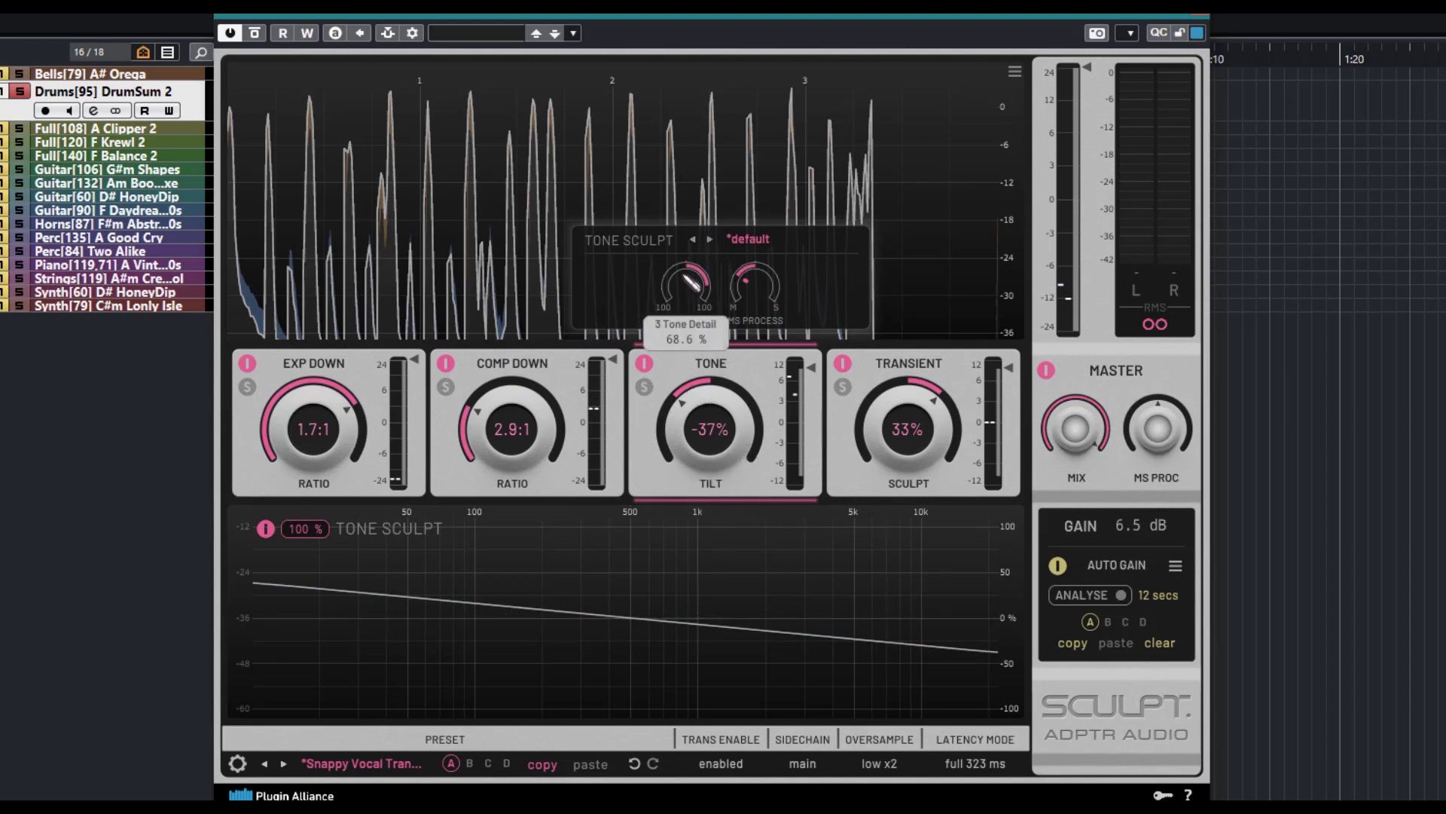
left_click_drag(687, 309, 757, 183)
left_click_drag(763, 247, 765, 266)
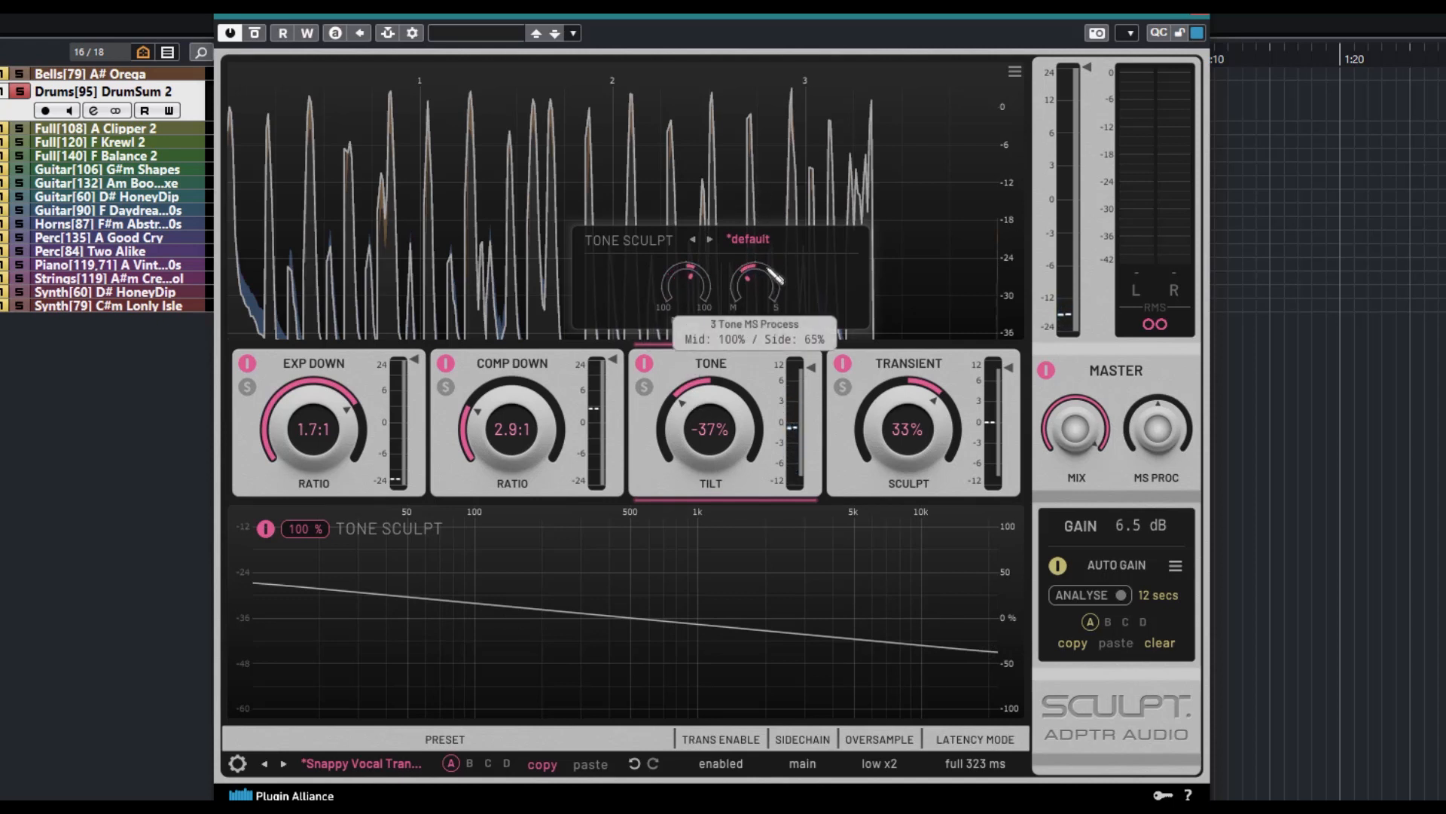
left_click_drag(691, 445, 831, 407)
mouse_move(711, 435)
left_mouse_down()
mouse_move(711, 523)
mouse_move(717, 440)
left_mouse_up()
Narrow the Transient module's range and set its Sculpt amount to about -25%
left_click(859, 479)
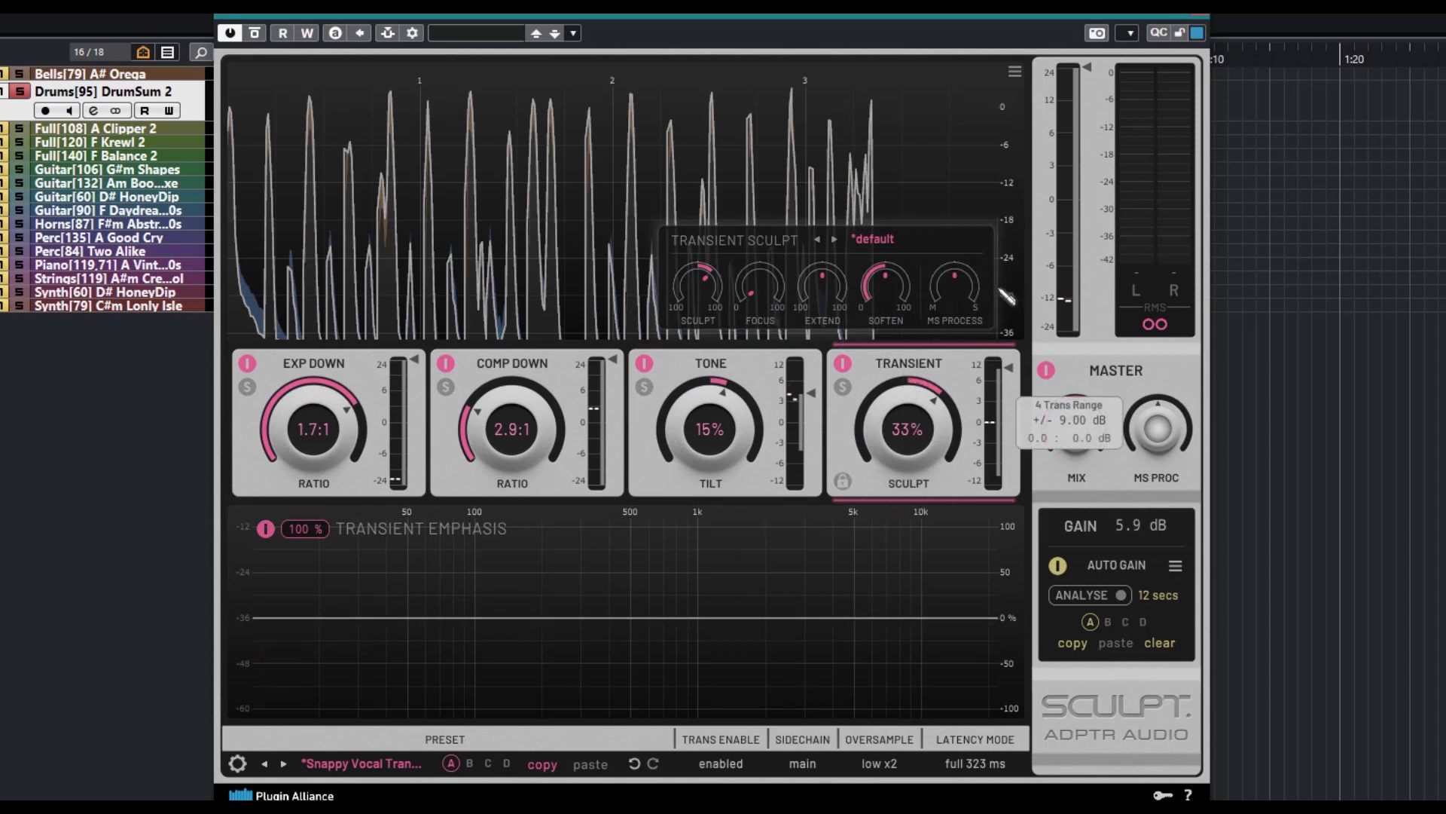
mouse_move(910, 437)
left_mouse_down()
mouse_move(915, 491)
mouse_move(907, 431)
left_mouse_up()
mouse_move(1016, 368)
left_mouse_down()
mouse_move(1017, 420)
mouse_move(1010, 389)
left_mouse_up()
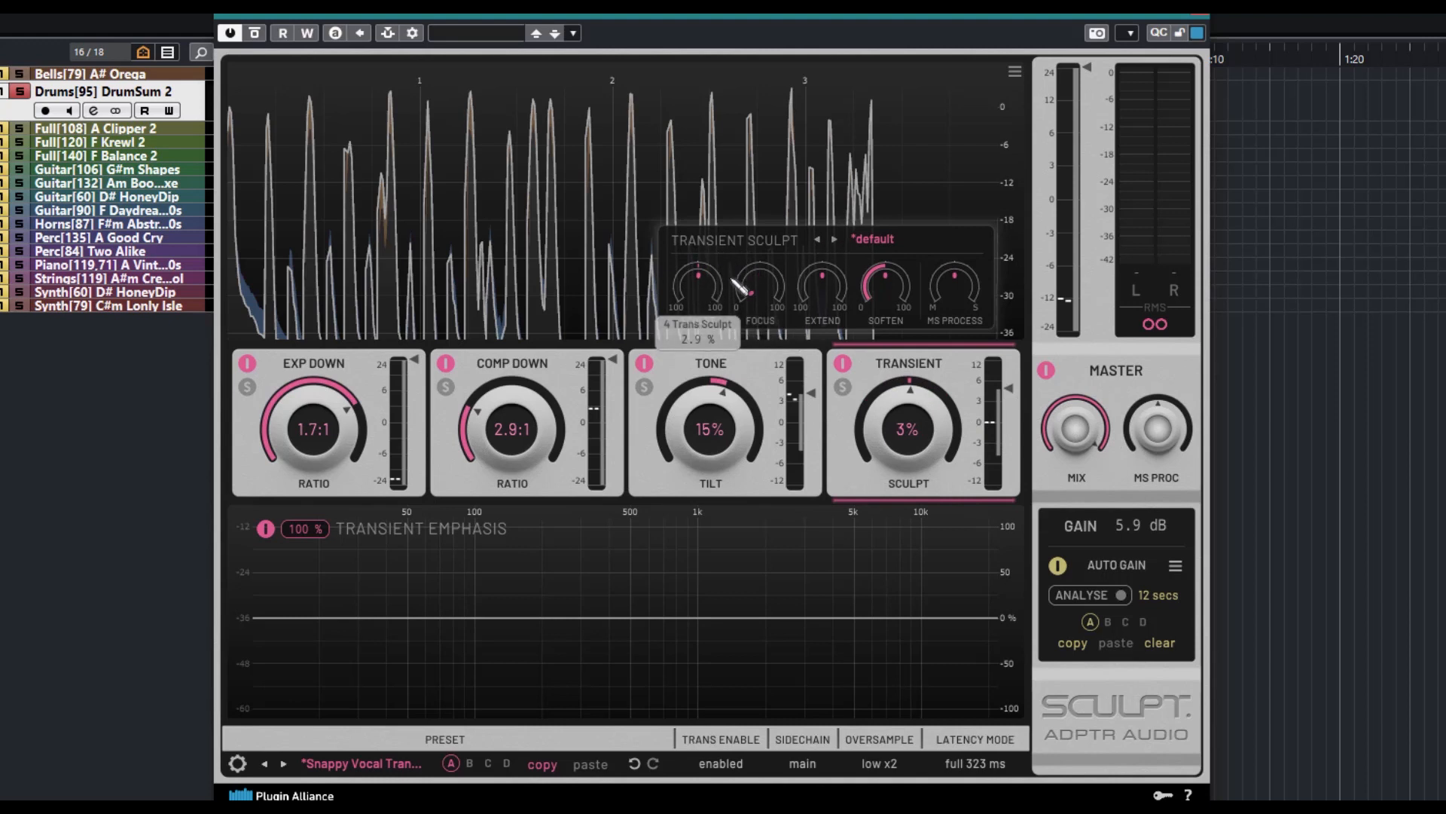
mouse_move(698, 312)
left_mouse_down()
mouse_move(705, 271)
mouse_move(735, 330)
left_mouse_up()
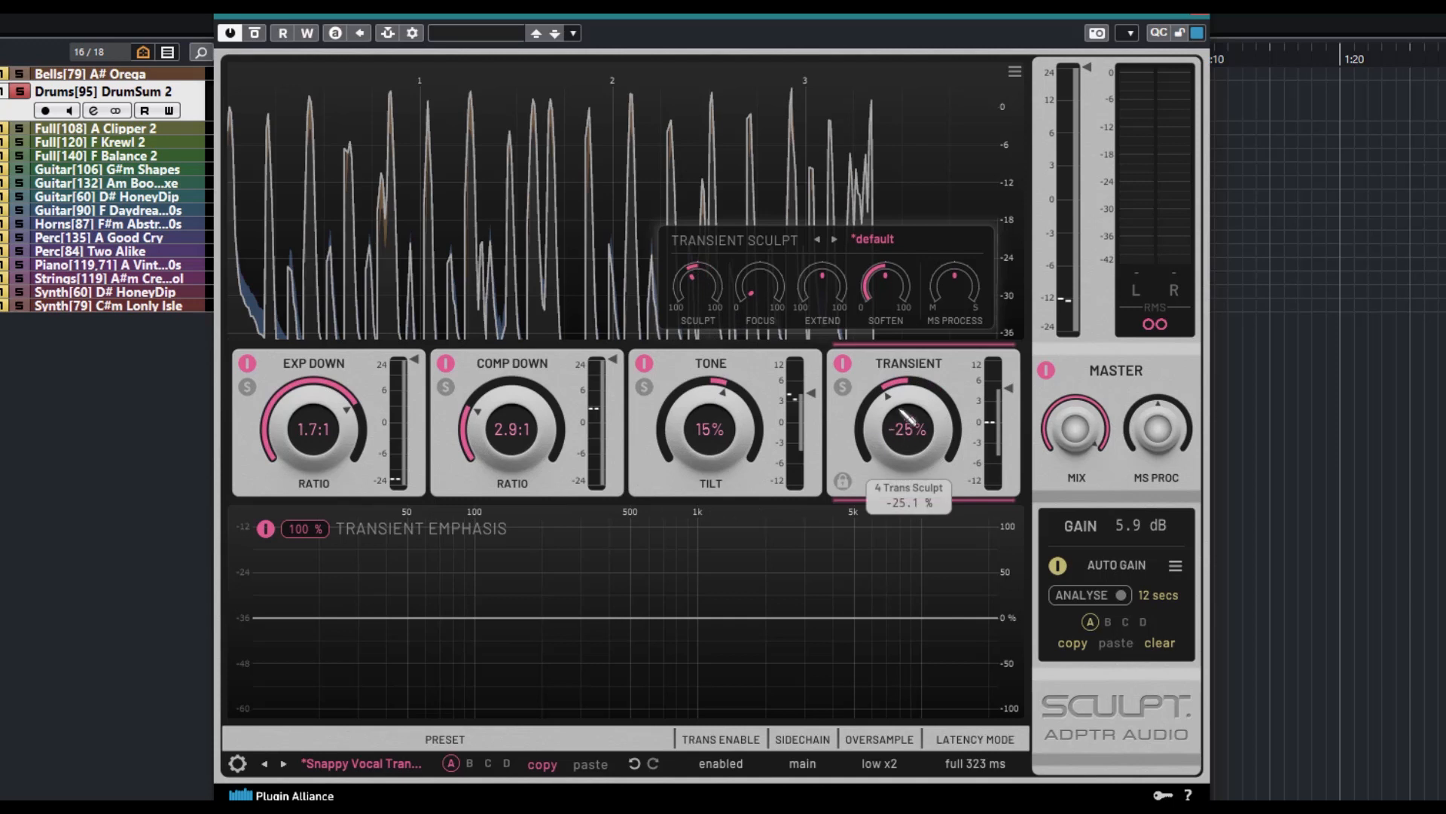
Try the Transient module's Focus control at 62% and at lower and higher amounts
left_click_drag(790, 280, 761, 258)
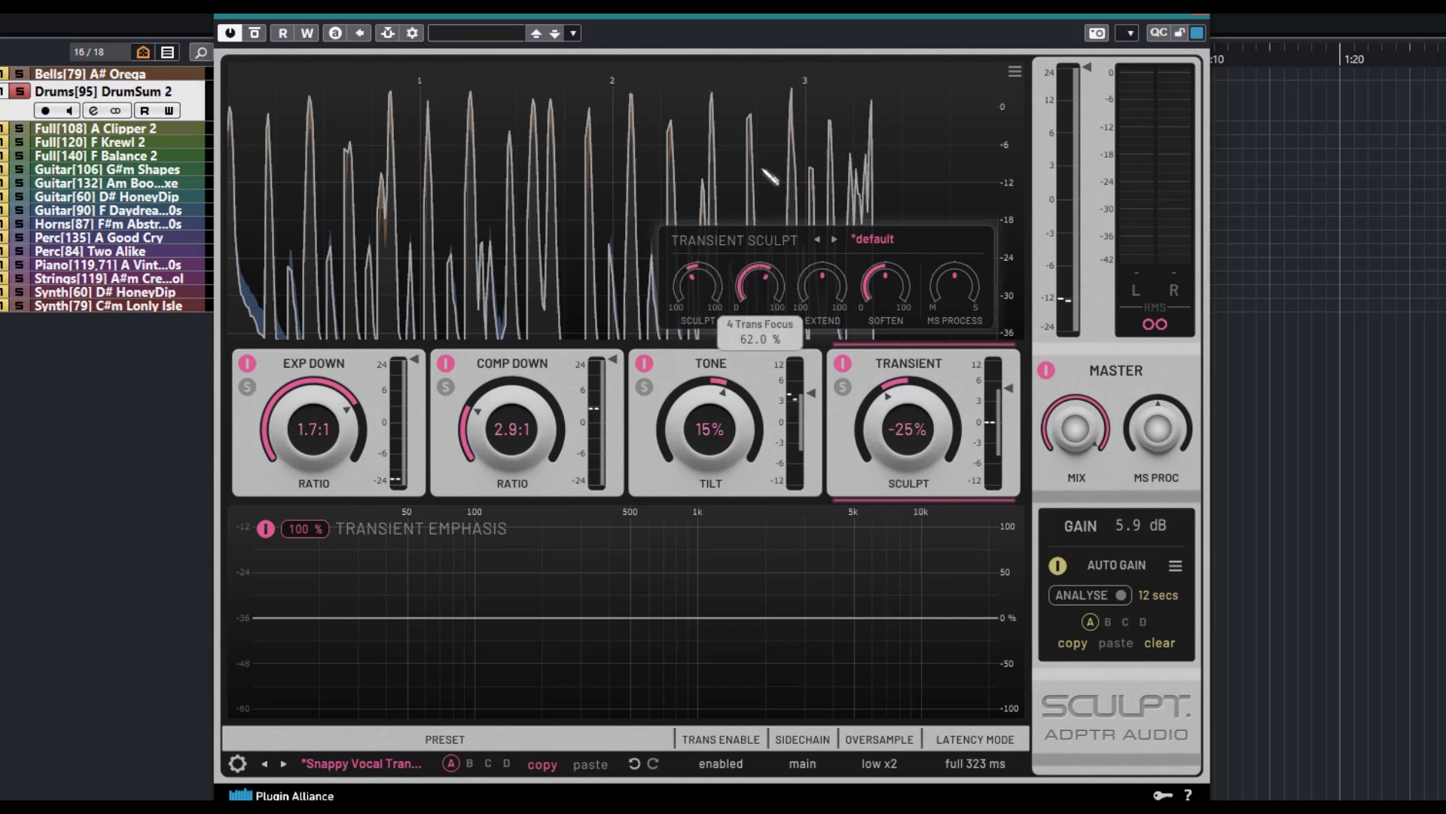
left_click_drag(762, 170, 763, 207)
left_click_drag(767, 289, 751, 348)
mouse_move(770, 259)
left_mouse_down()
mouse_move(767, 361)
mouse_move(770, 241)
left_mouse_up()
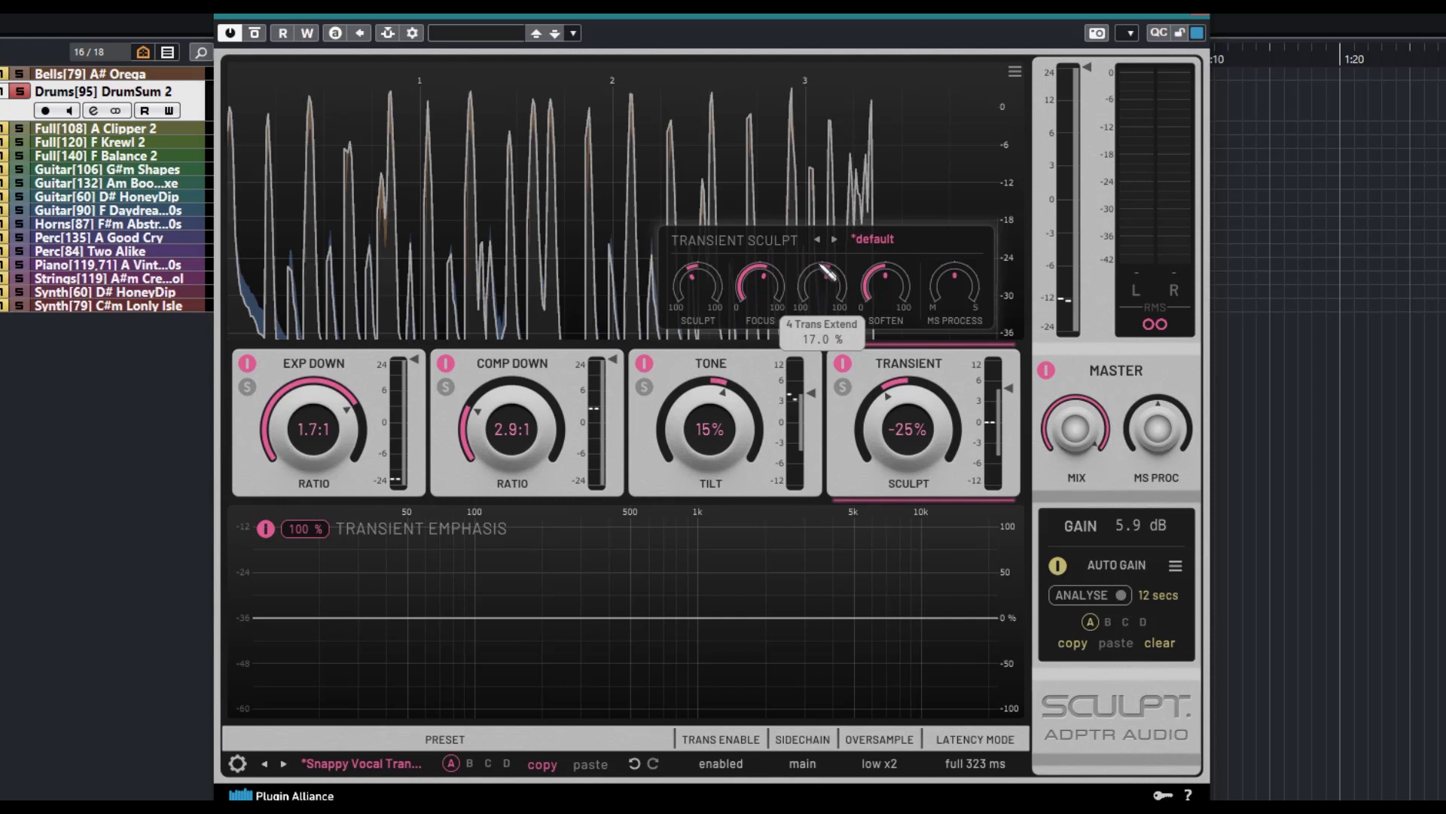
Raise the Transient module's Extend amount after trying lower values, and reset Soften to 0%
left_click_drag(823, 276, 818, 308)
left_click_drag(821, 340, 829, 257)
mouse_move(883, 296)
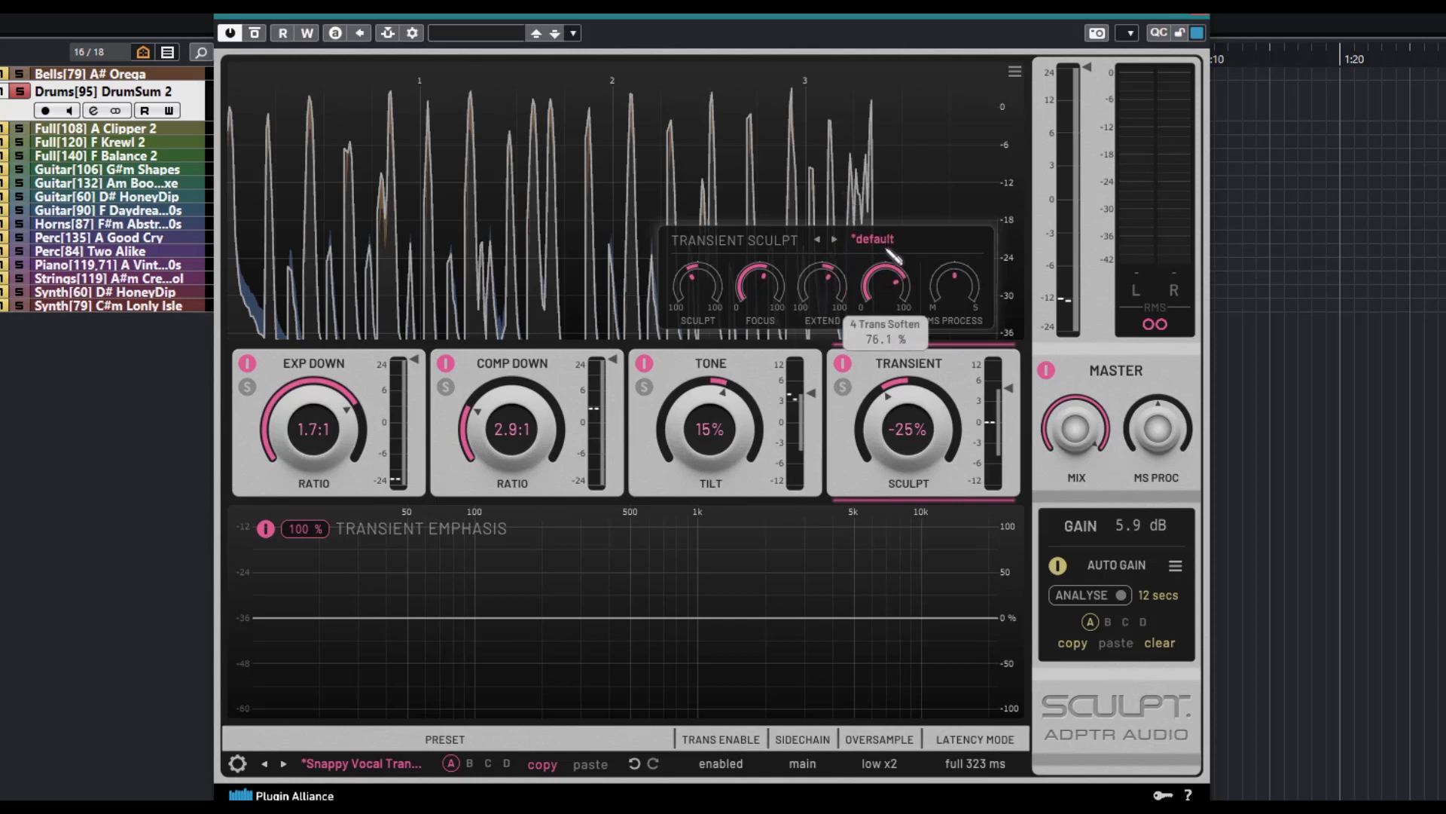
mouse_move(894, 284)
left_mouse_down()
mouse_move(885, 354)
mouse_move(895, 293)
left_mouse_up()
double_click(893, 283)
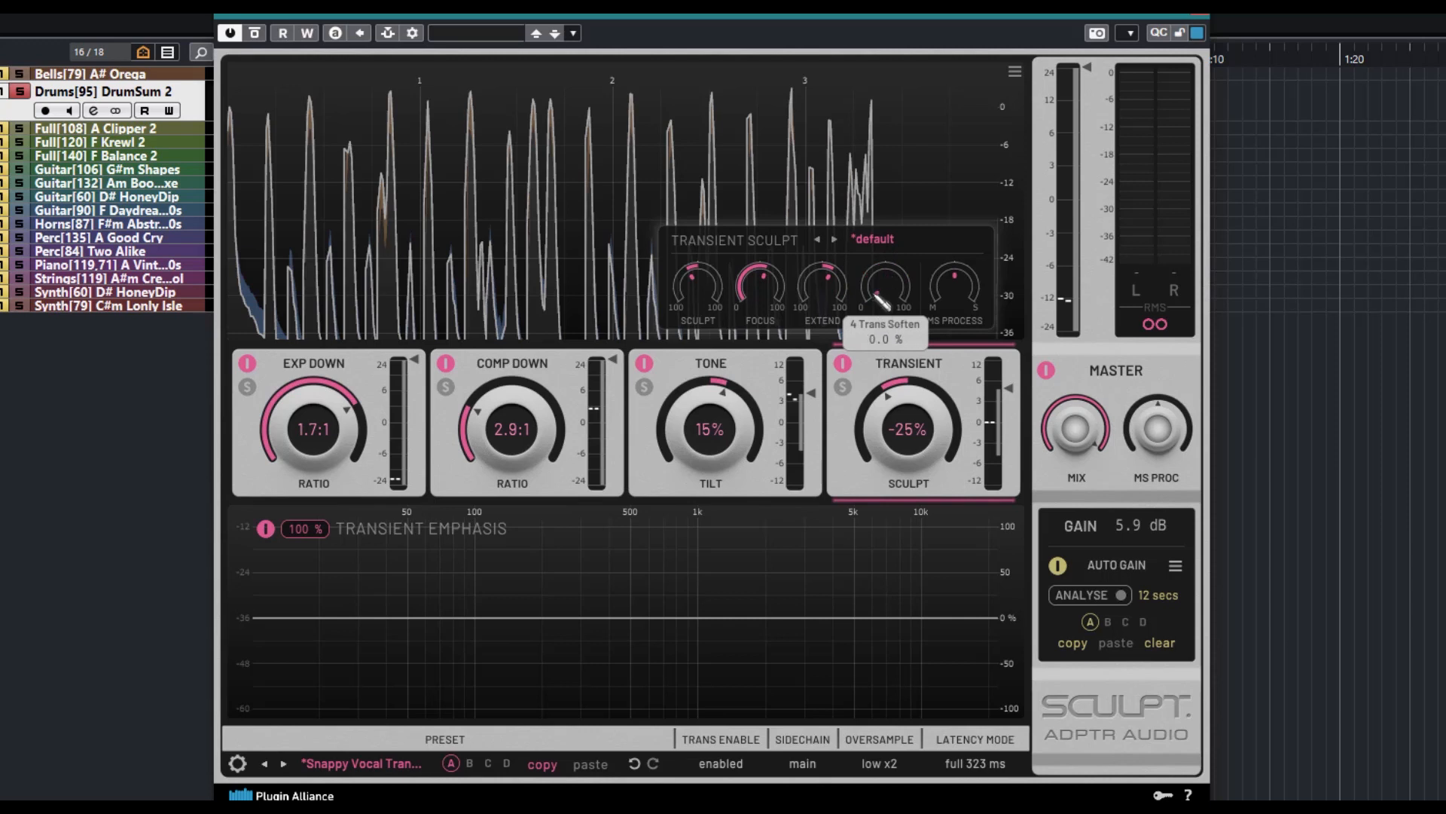
mouse_move(958, 301)
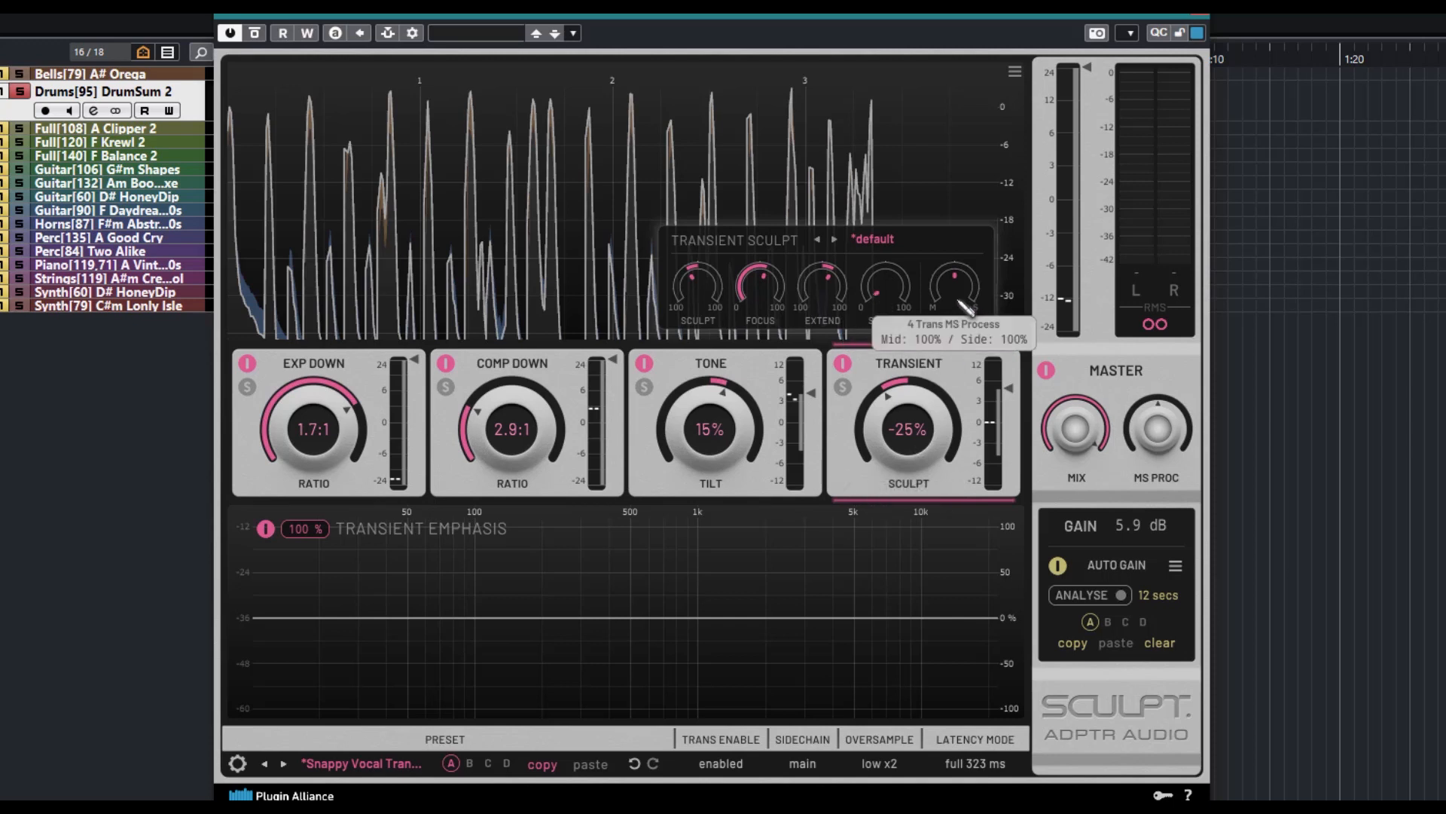
Try the Podcast - De-Ess preset in the Transient module and step forward to the Snare - Snap Focus 1 preset
left_click(872, 239)
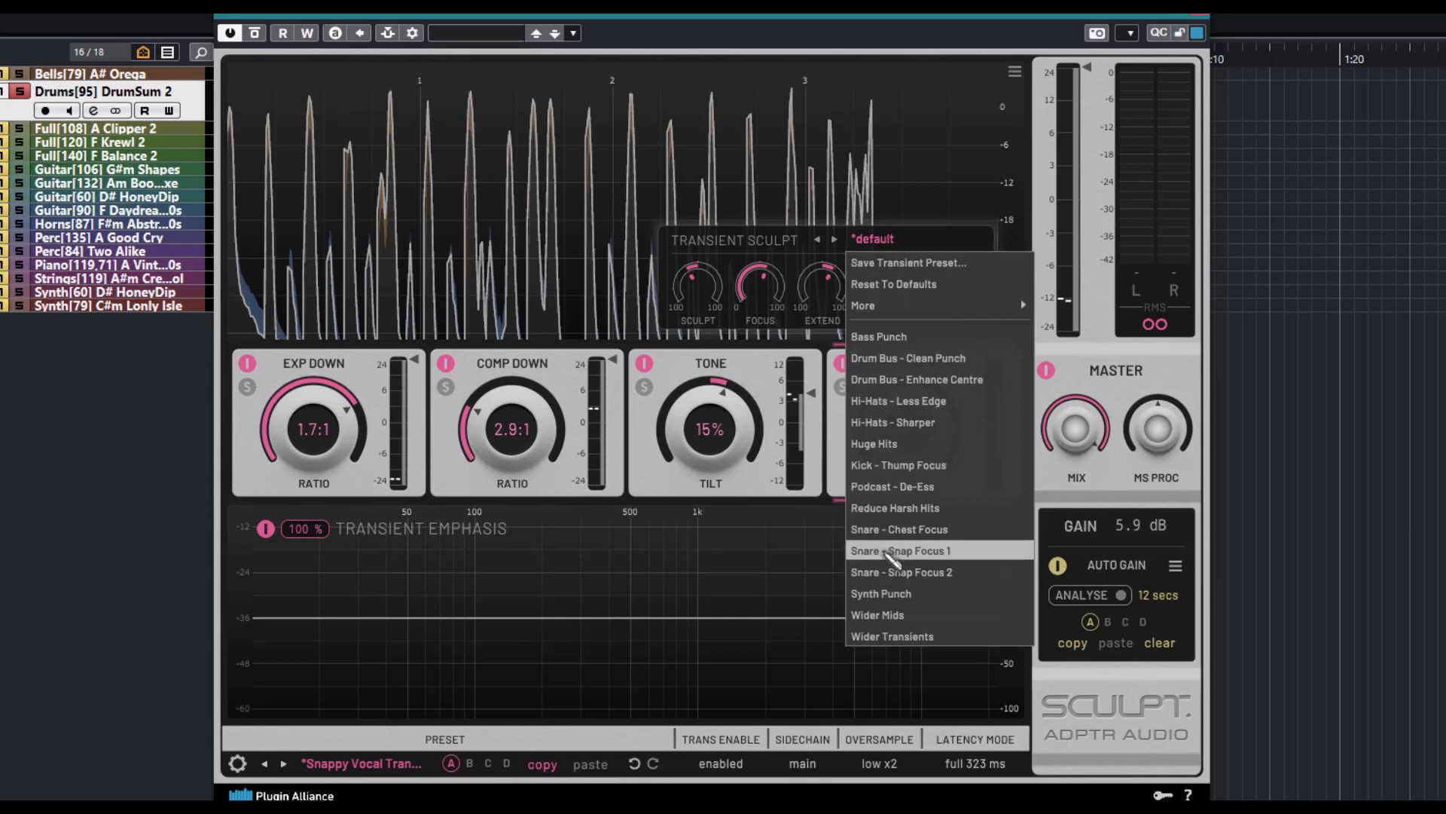
left_click(922, 486)
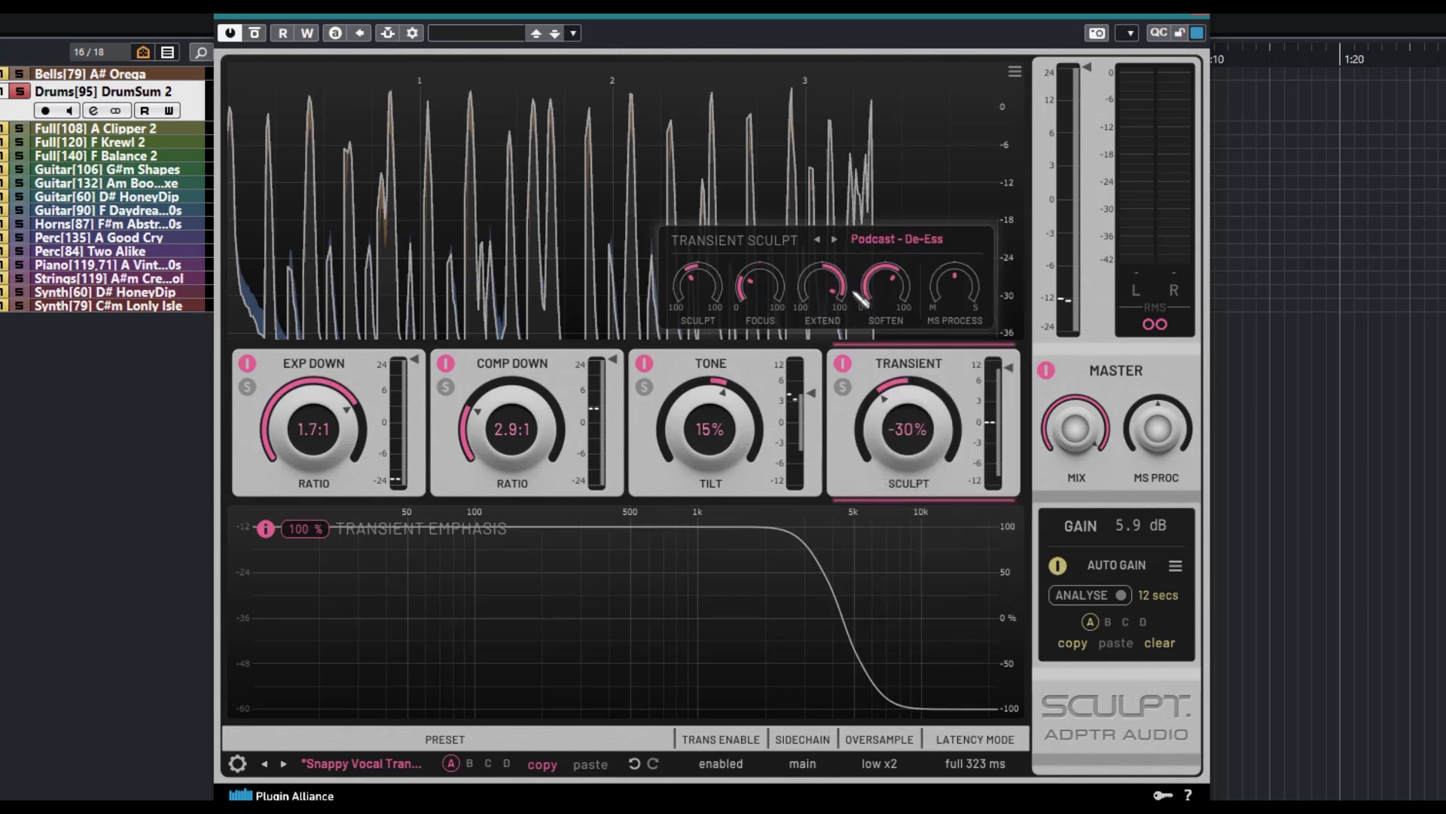
left_click(834, 239)
left_click(834, 239)
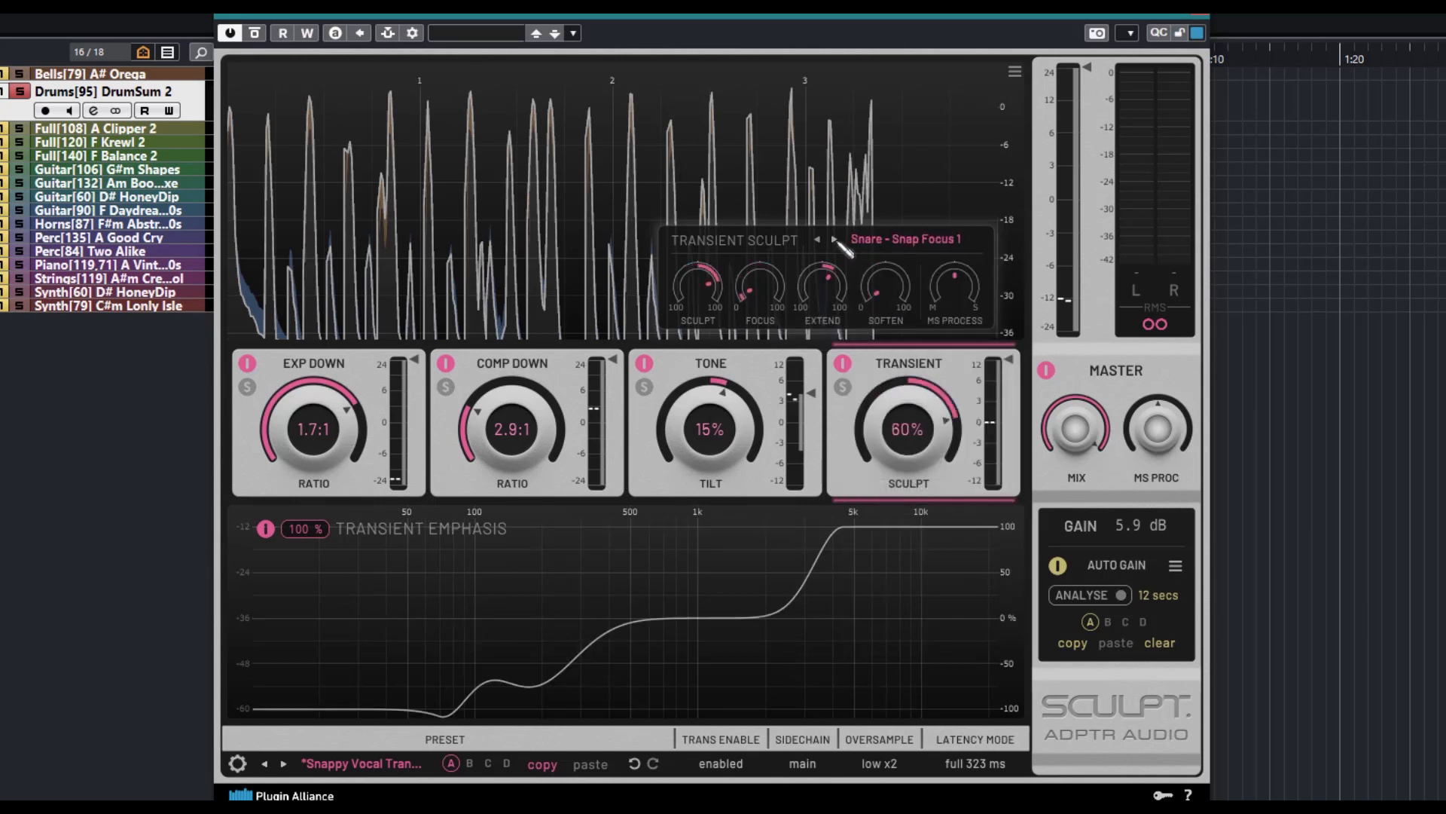
Load the Synth Punch preset in the Transient module and bend its emphasis curve with a low-end reduction, a dip near 732 Hz and a downward tilt
left_click(834, 239)
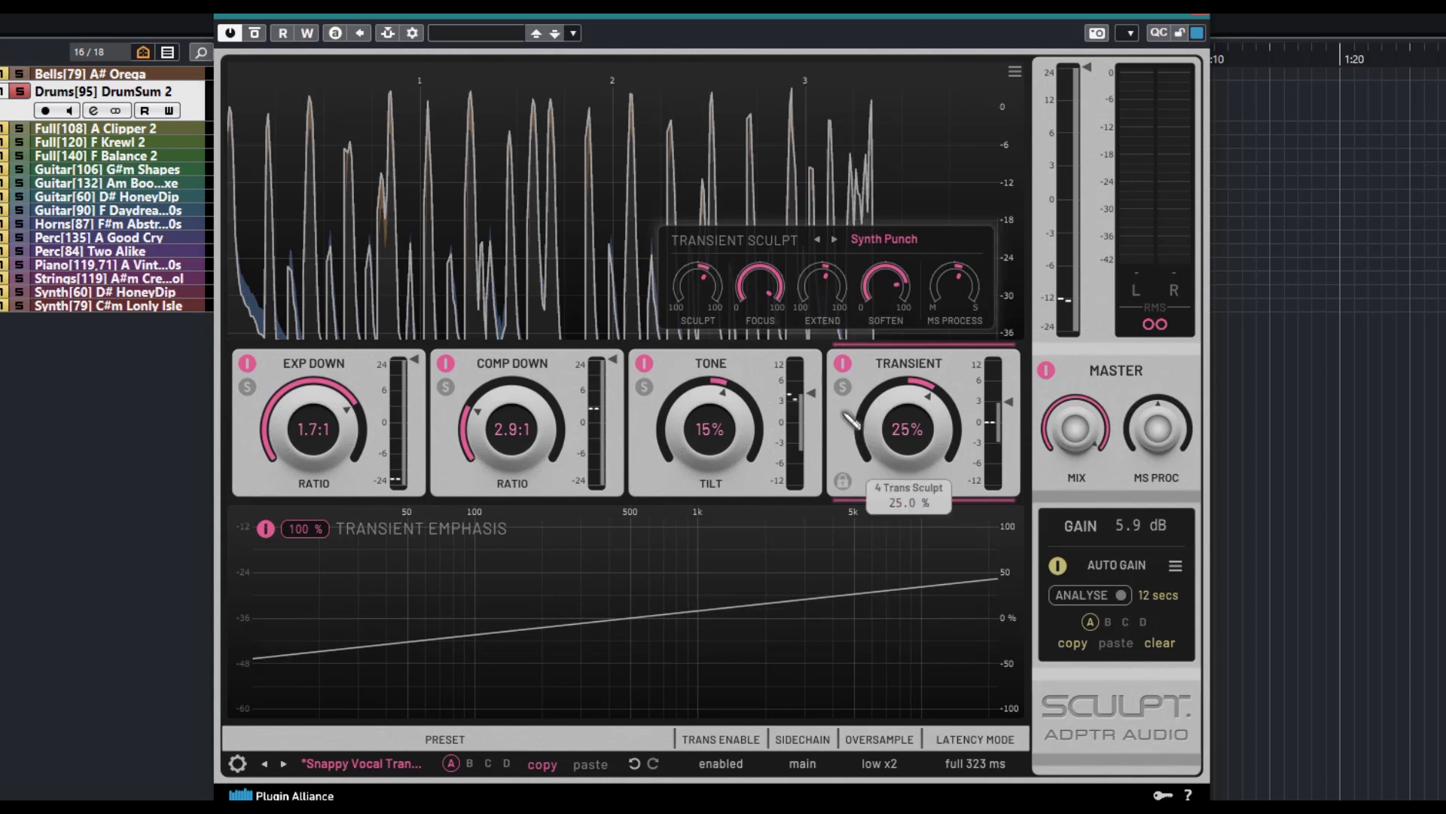
left_click_drag(701, 617, 660, 666)
left_click_drag(515, 616, 544, 663)
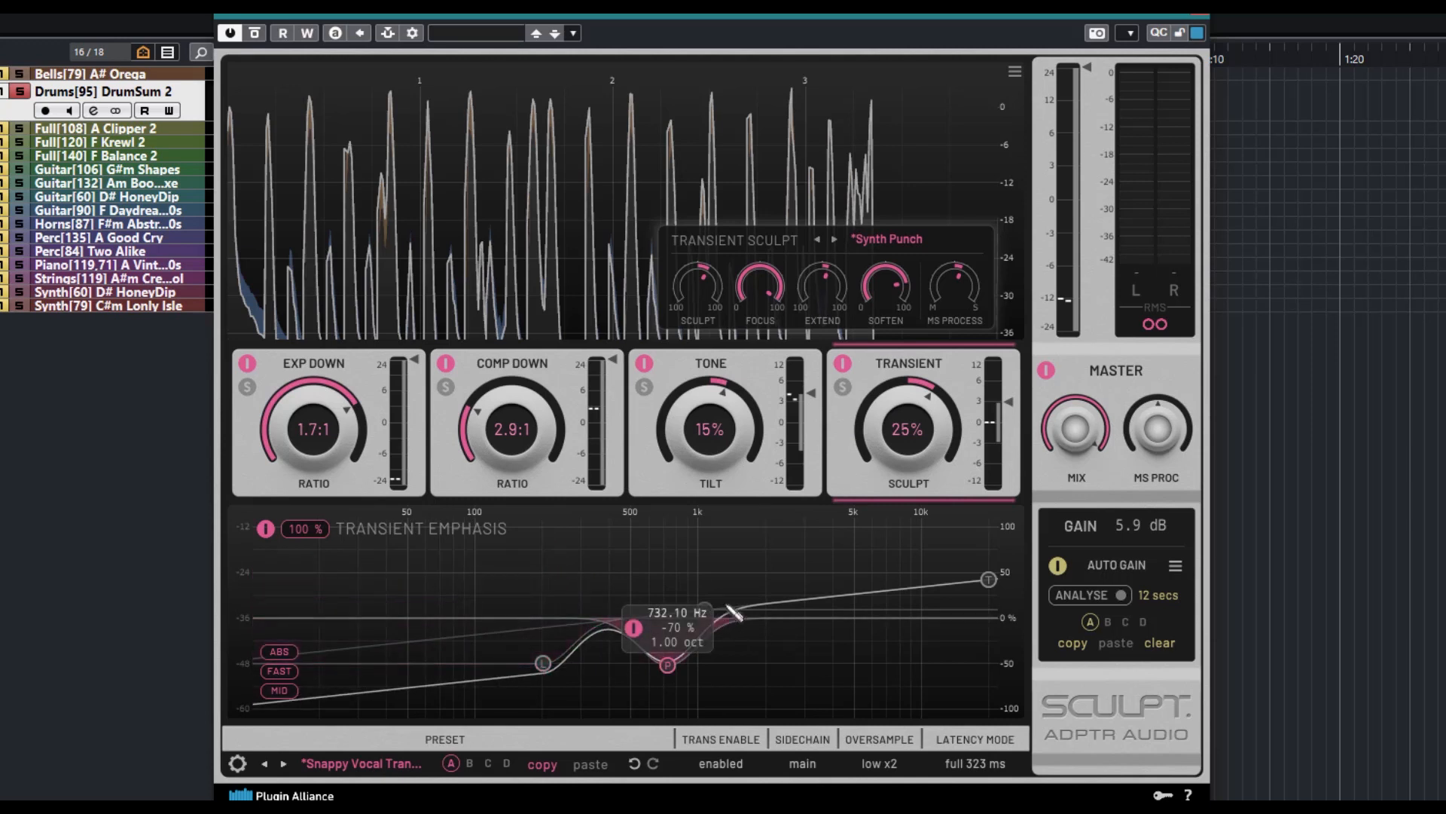
left_click_drag(987, 580, 952, 649)
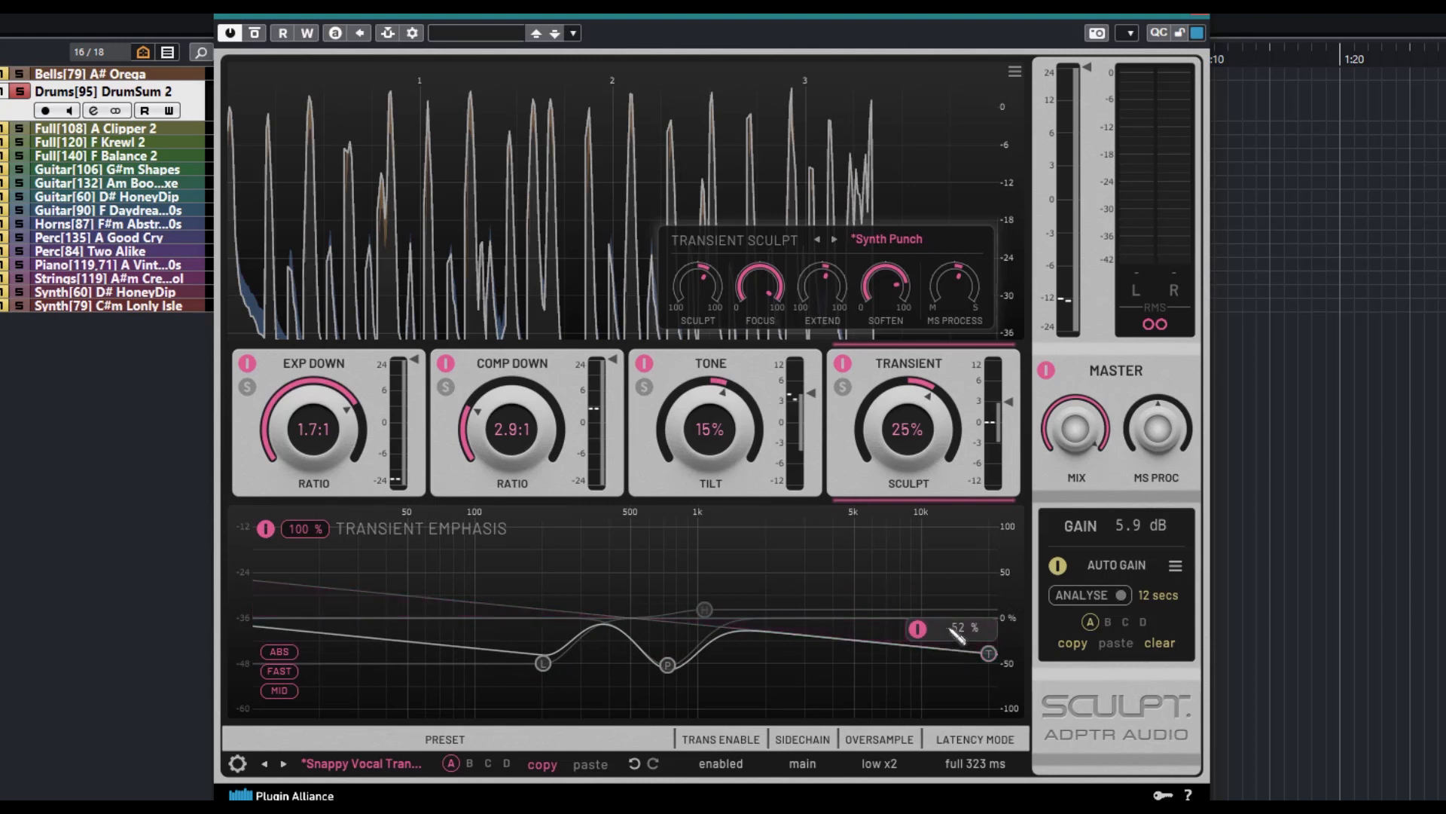
Reshape the Tone module's curve with a midrange cut and a raised low shelf
left_click(761, 485)
left_click_drag(633, 616, 620, 681)
left_click_drag(514, 618, 559, 582)
Compare the sidechain EQ curves of the compressor and expander, and raise the low shelf in the expander's curve
left_click(551, 490)
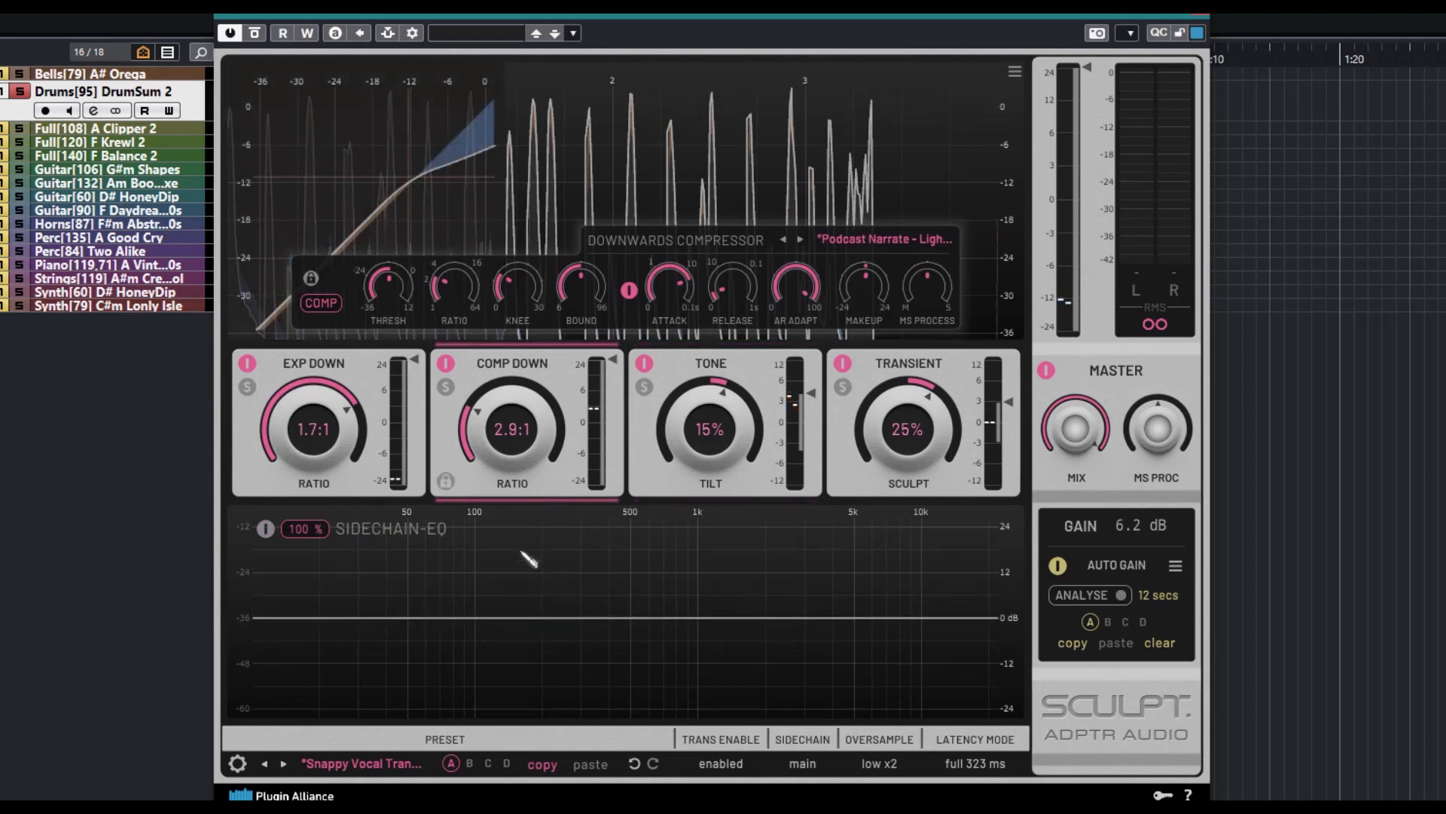
left_click(358, 481)
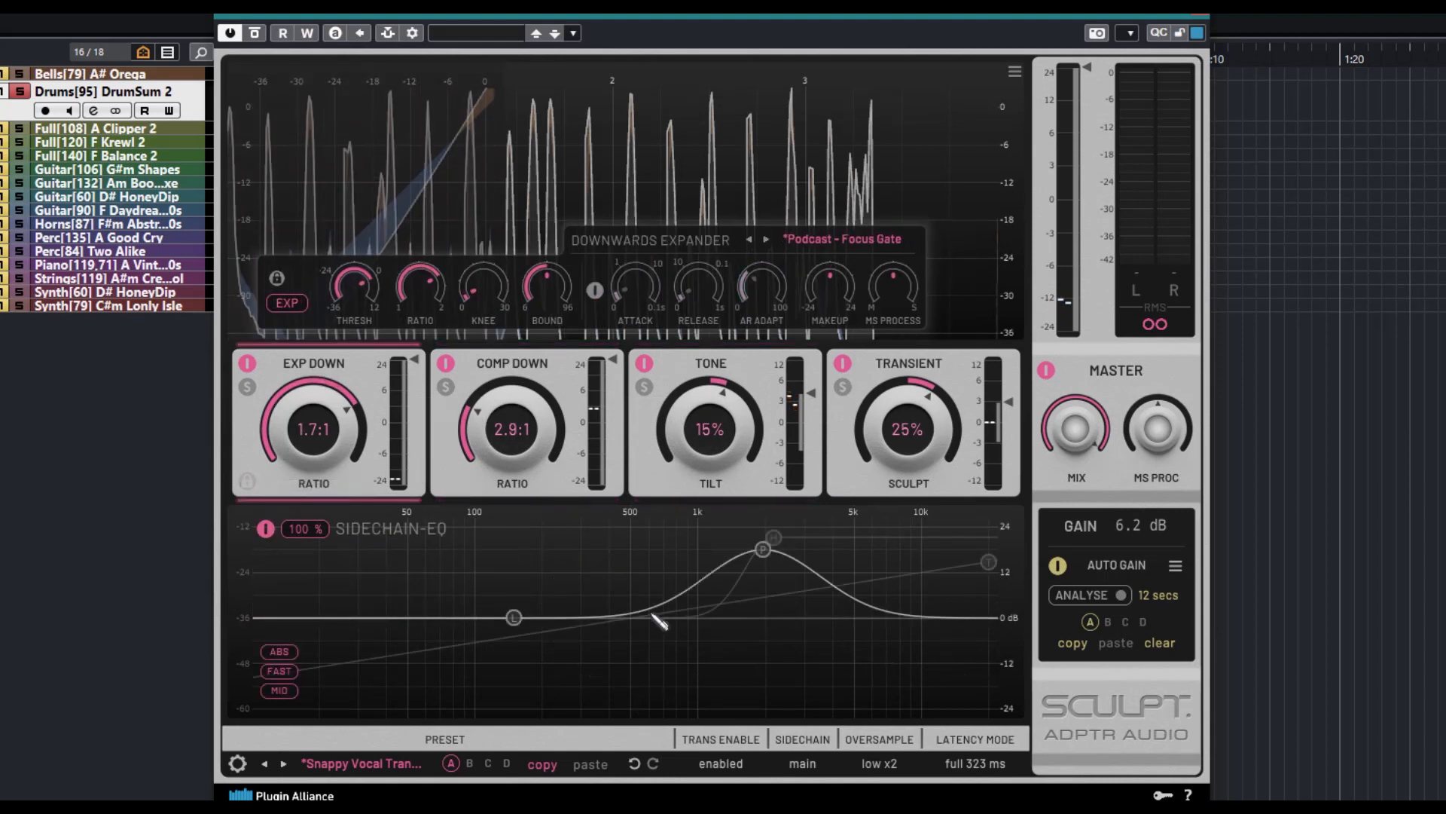
left_click(486, 486)
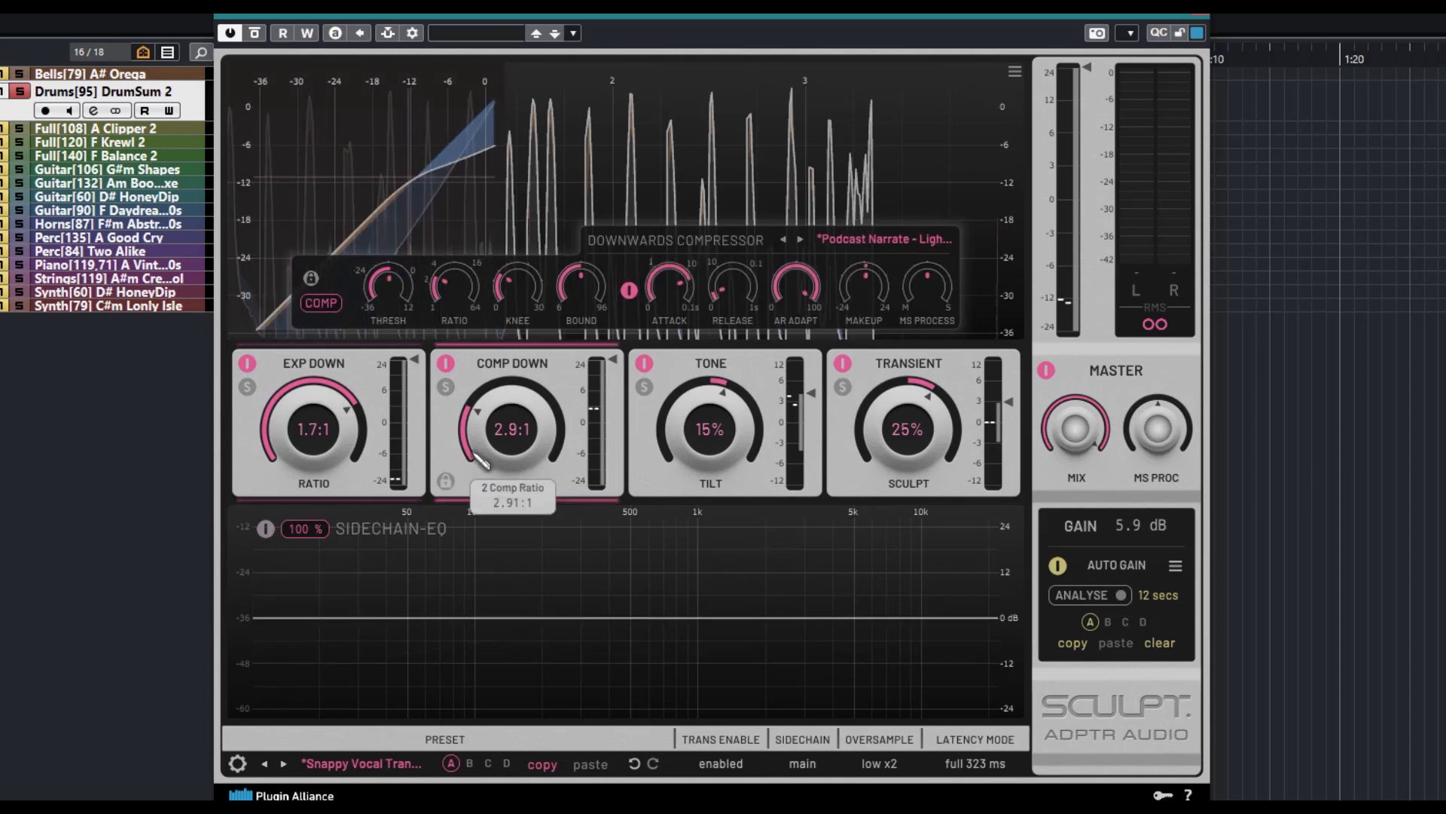
left_click(384, 480)
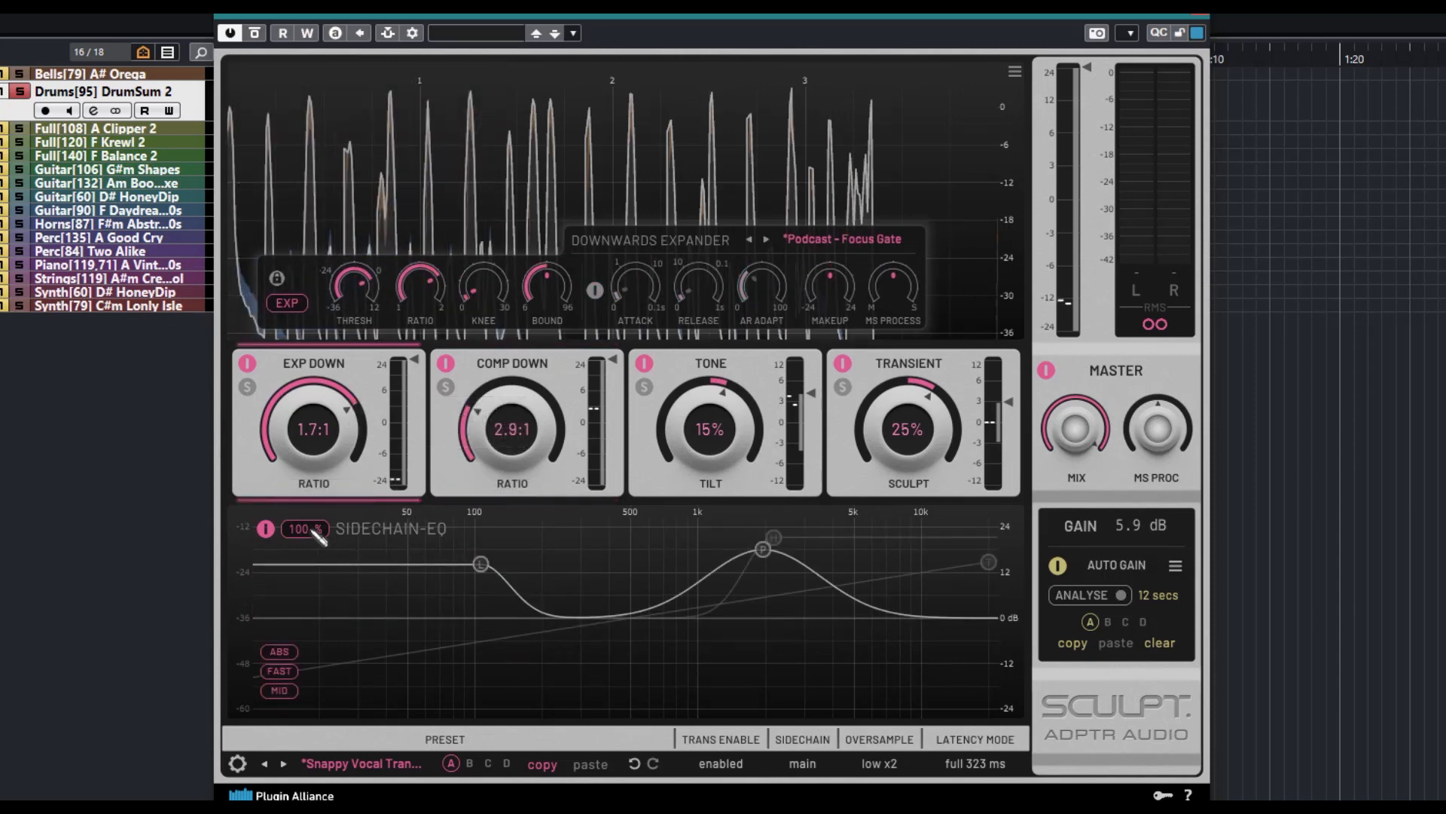
Lower the low shelf in the expander's sidechain EQ and invert the whole curve to -100% after trying 80%
left_click_drag(317, 531, 367, 553)
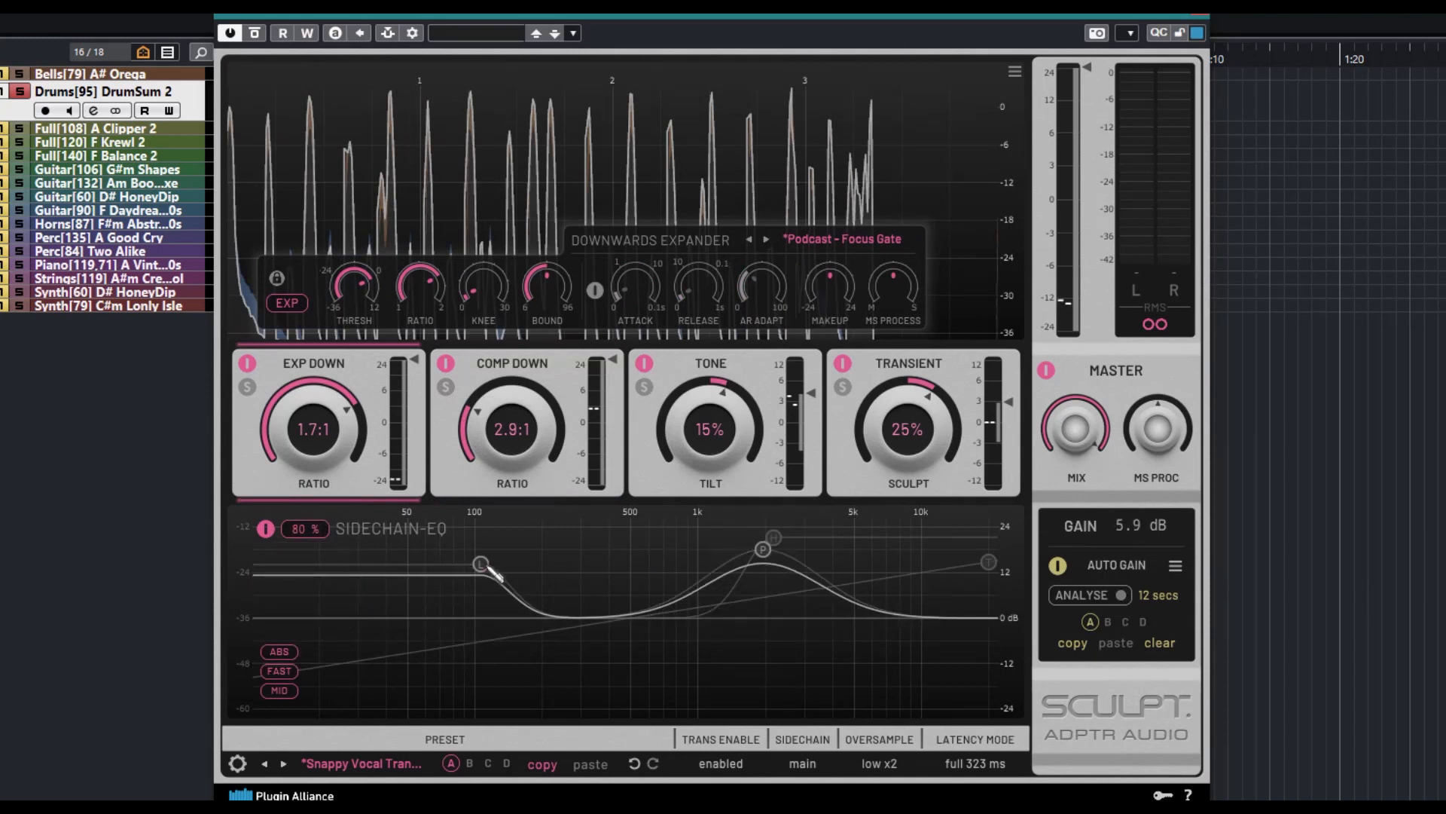
left_click_drag(486, 566, 516, 654)
left_click_drag(321, 527, 294, 663)
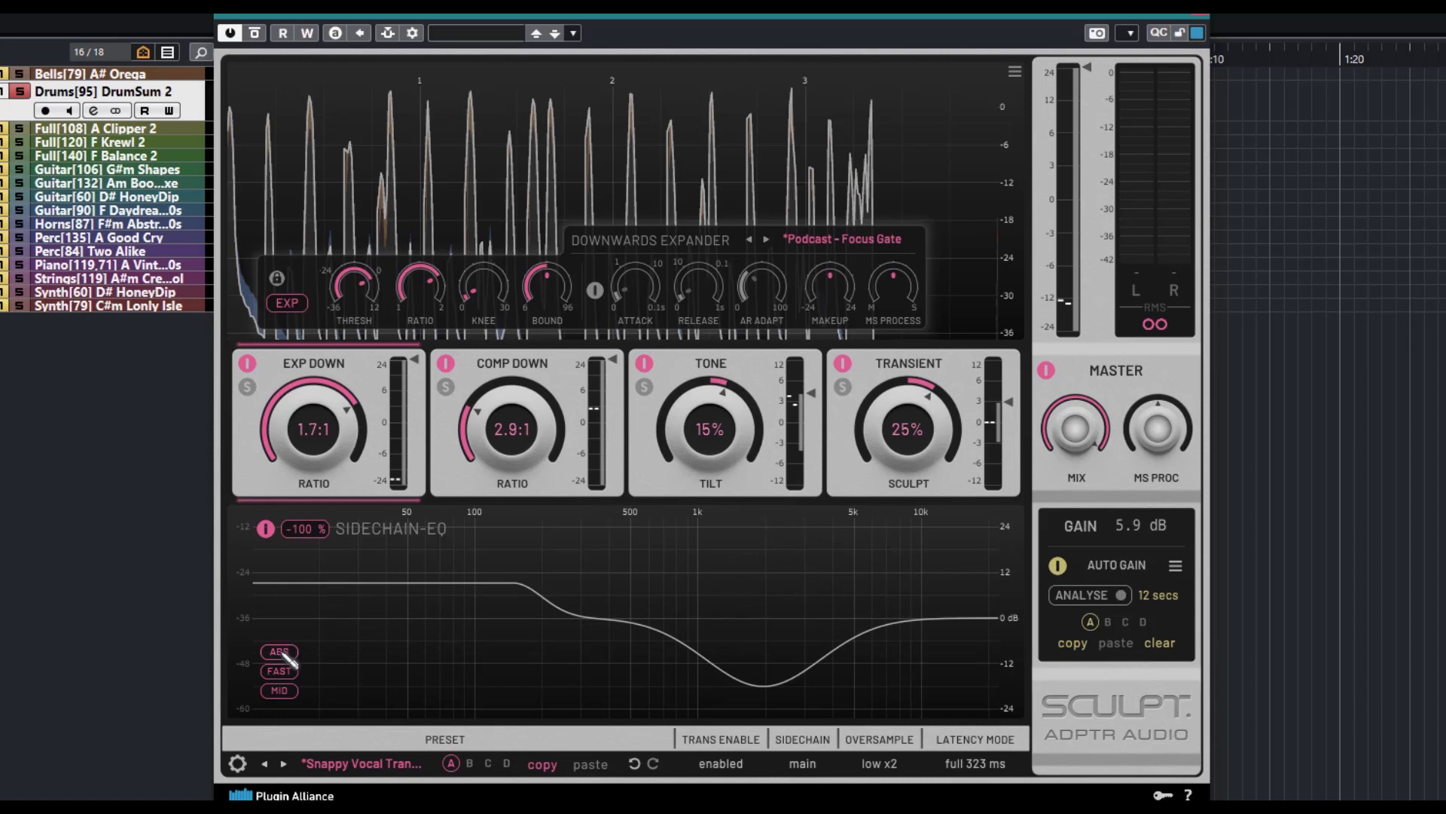
Try the relative scale for the expander's spectrum display and return it to absolute
left_click(281, 652)
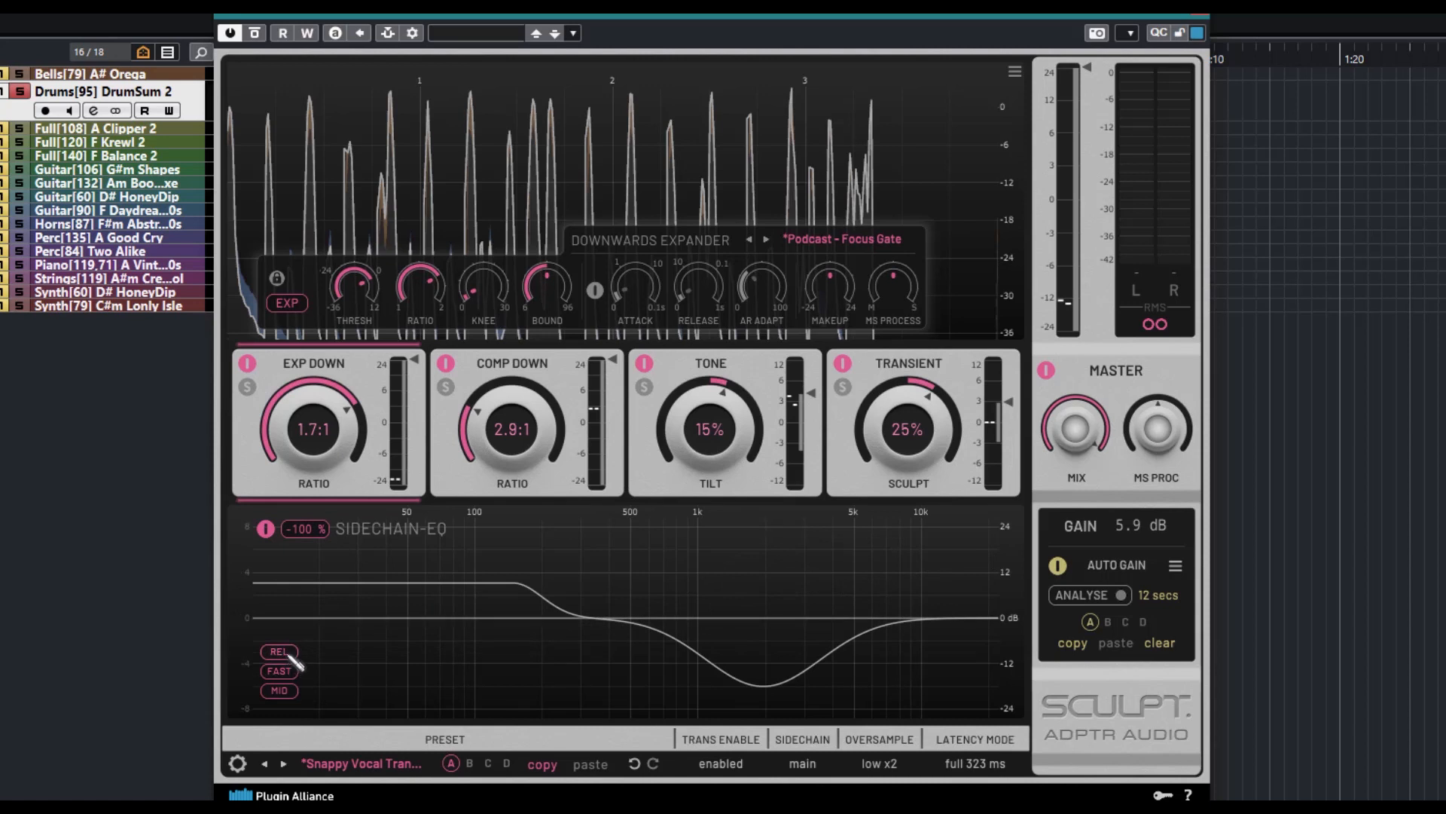
left_click(280, 652)
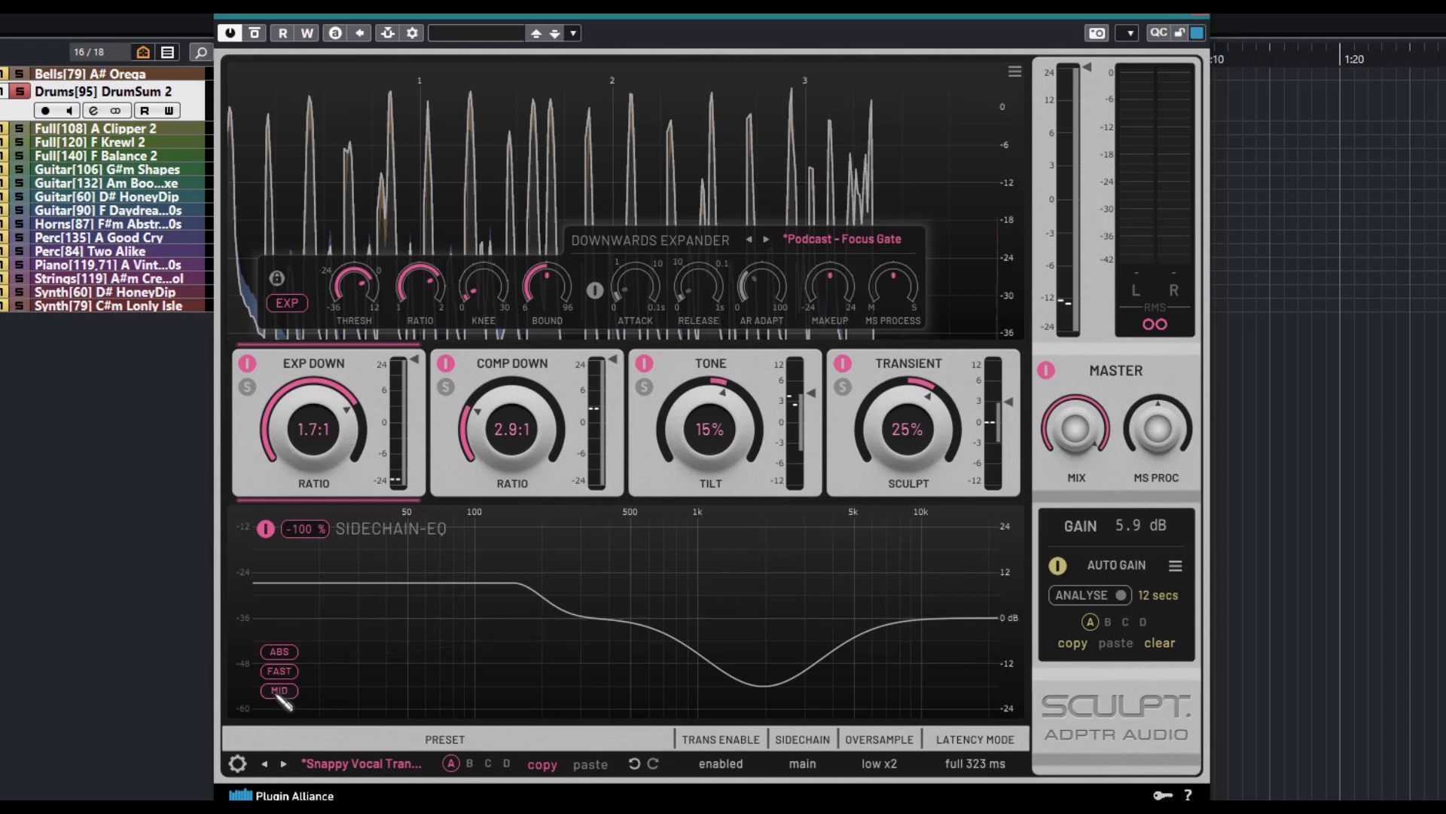
mouse_move(518, 563)
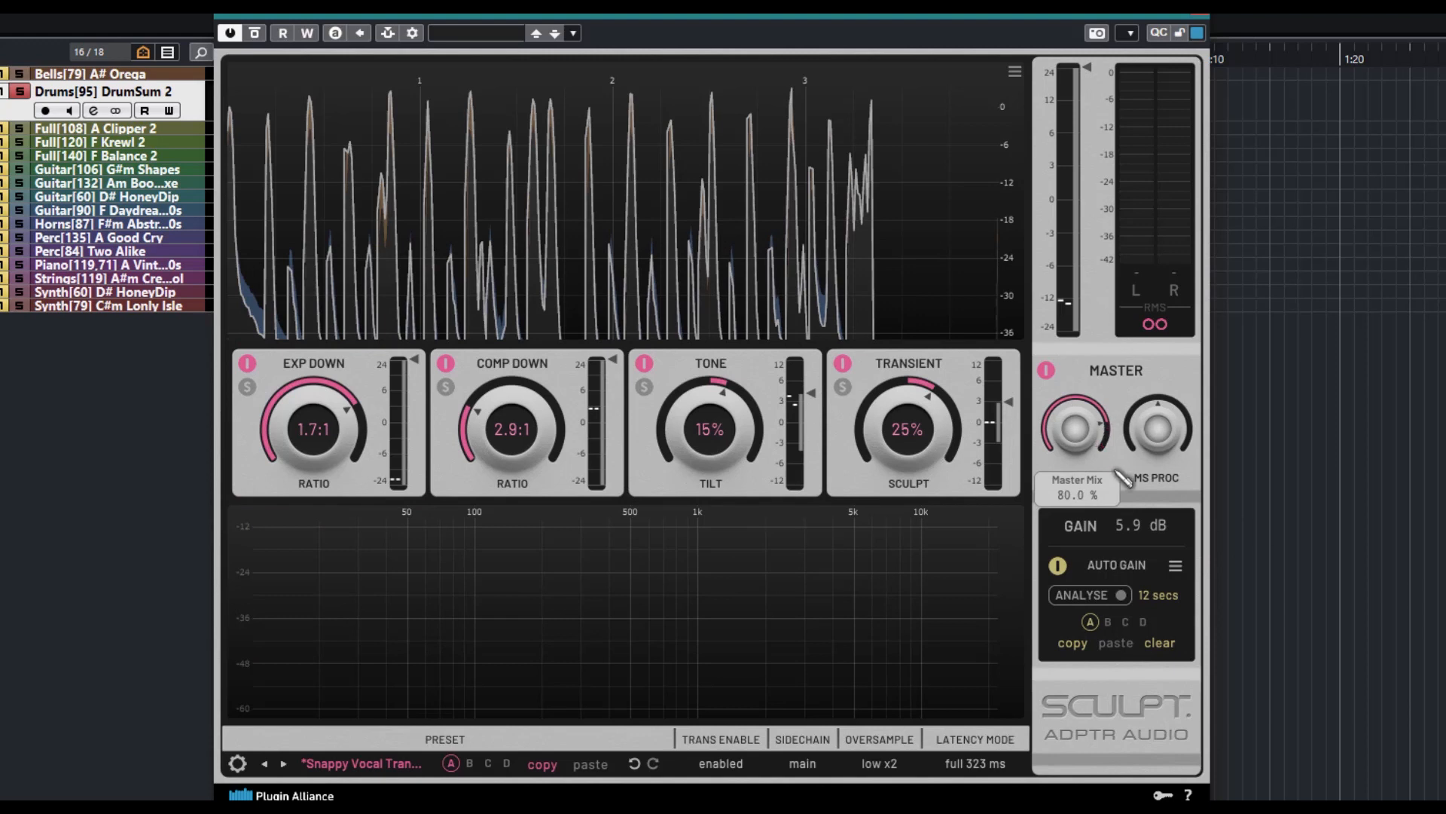
Try the Master MS Process control towards mid and leave it slightly towards side
left_click_drag(1163, 432, 1165, 435)
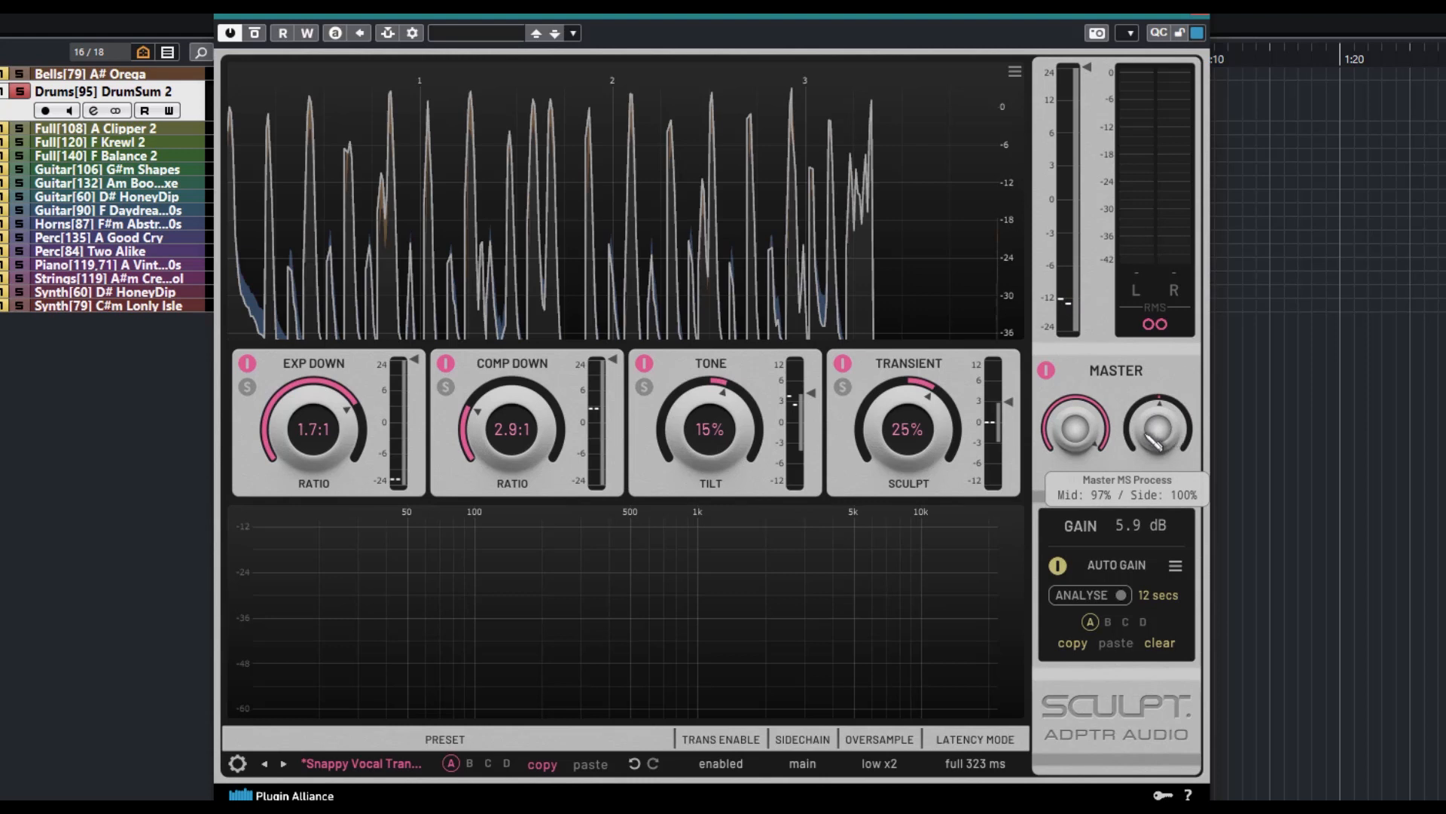
left_click_drag(1153, 441, 1175, 478)
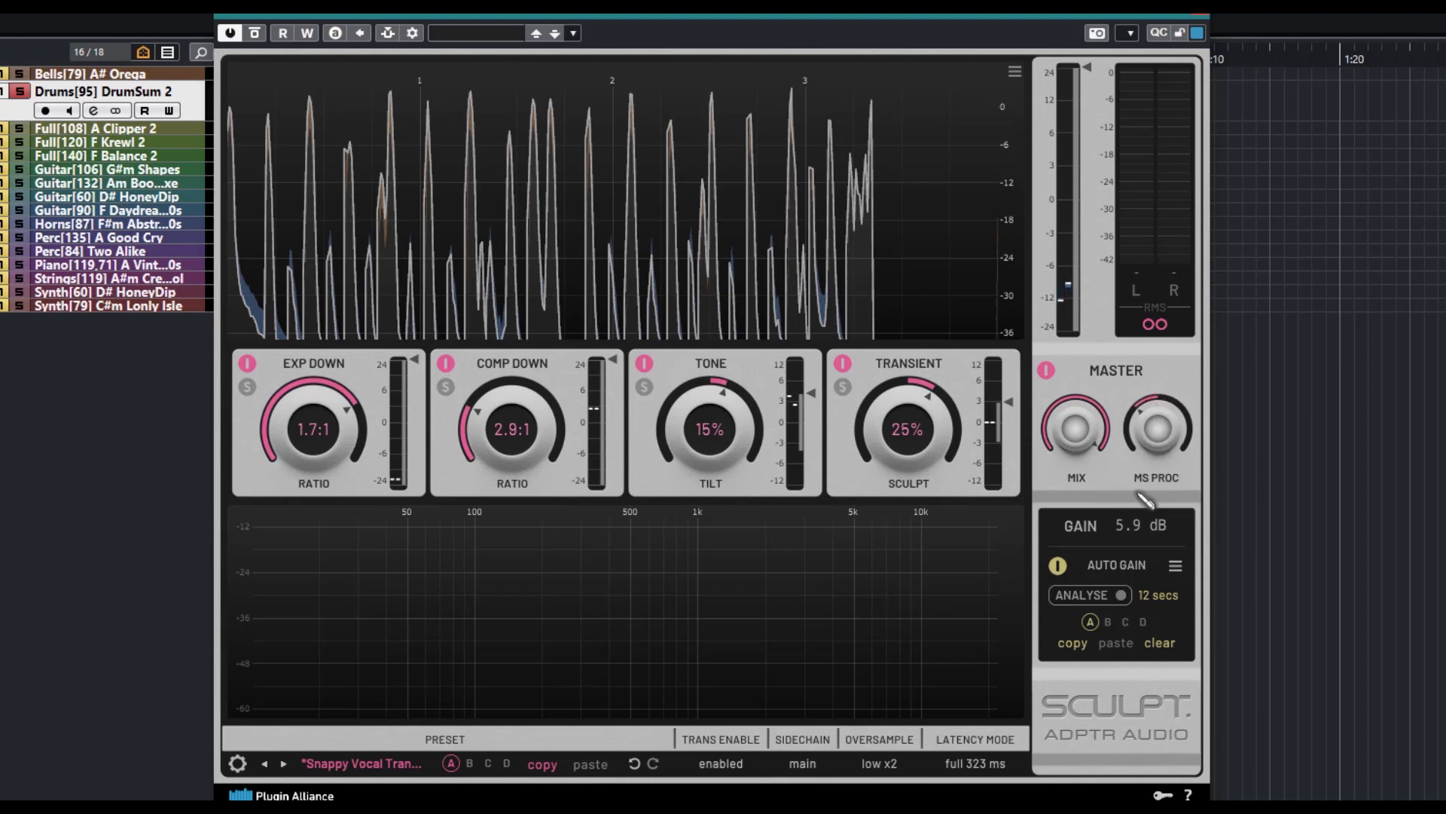
mouse_move(1169, 428)
left_mouse_down()
mouse_move(1165, 457)
mouse_move(1179, 350)
mouse_move(1175, 411)
left_mouse_up()
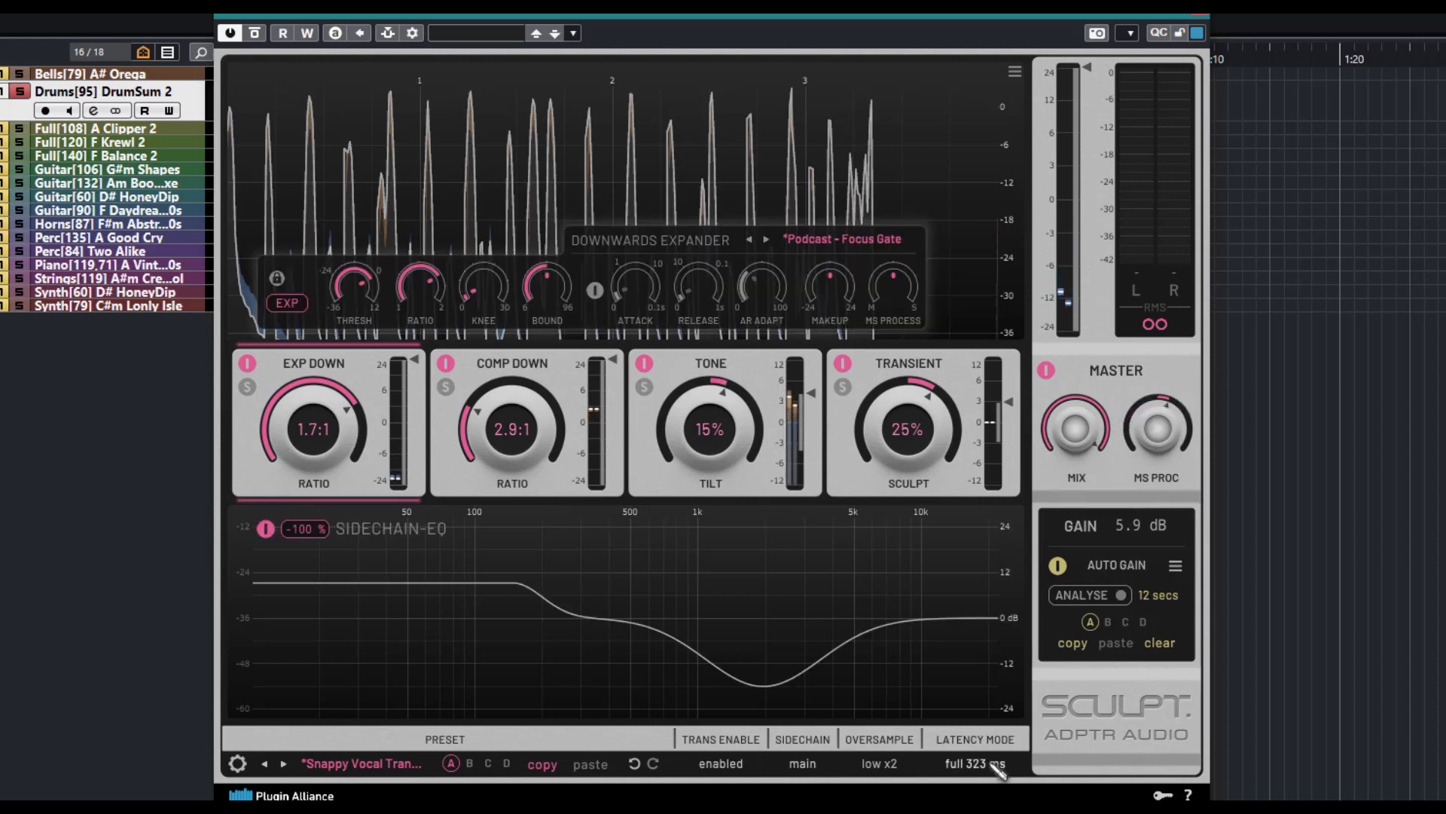
Disable and re-enable transient processing, and set oversampling to none x1
left_click(719, 762)
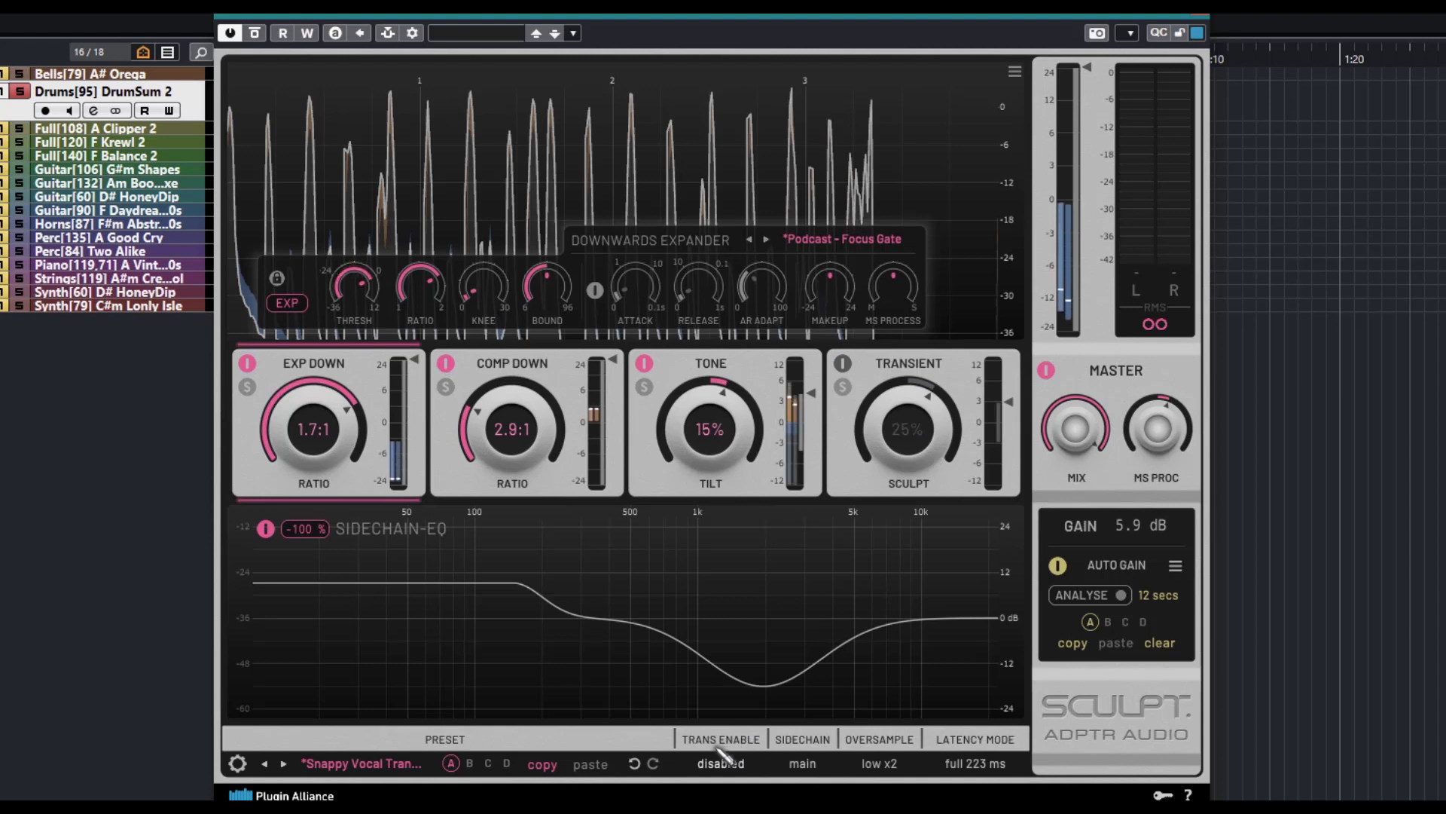
left_click(740, 765)
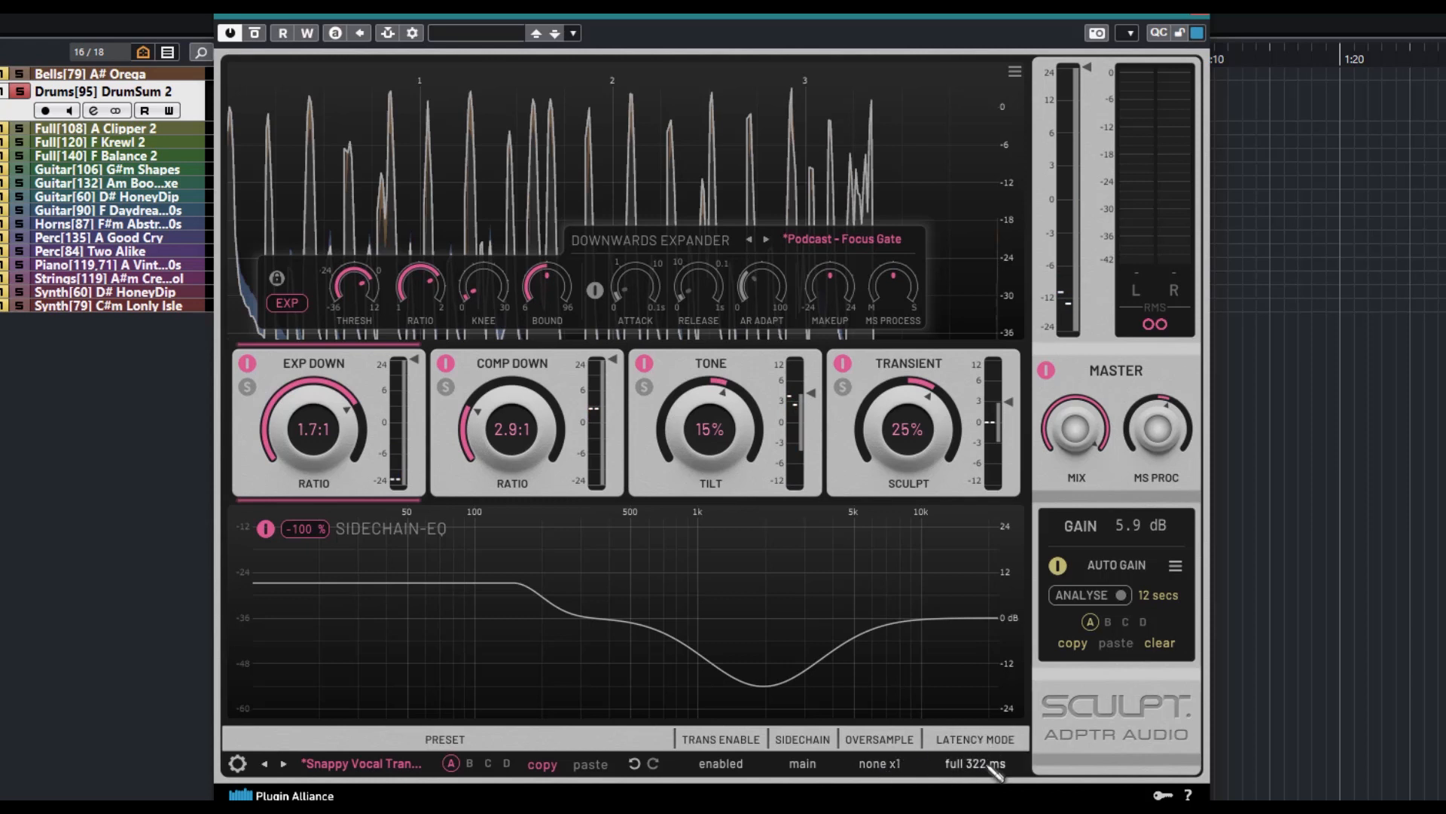
mouse_move(974, 664)
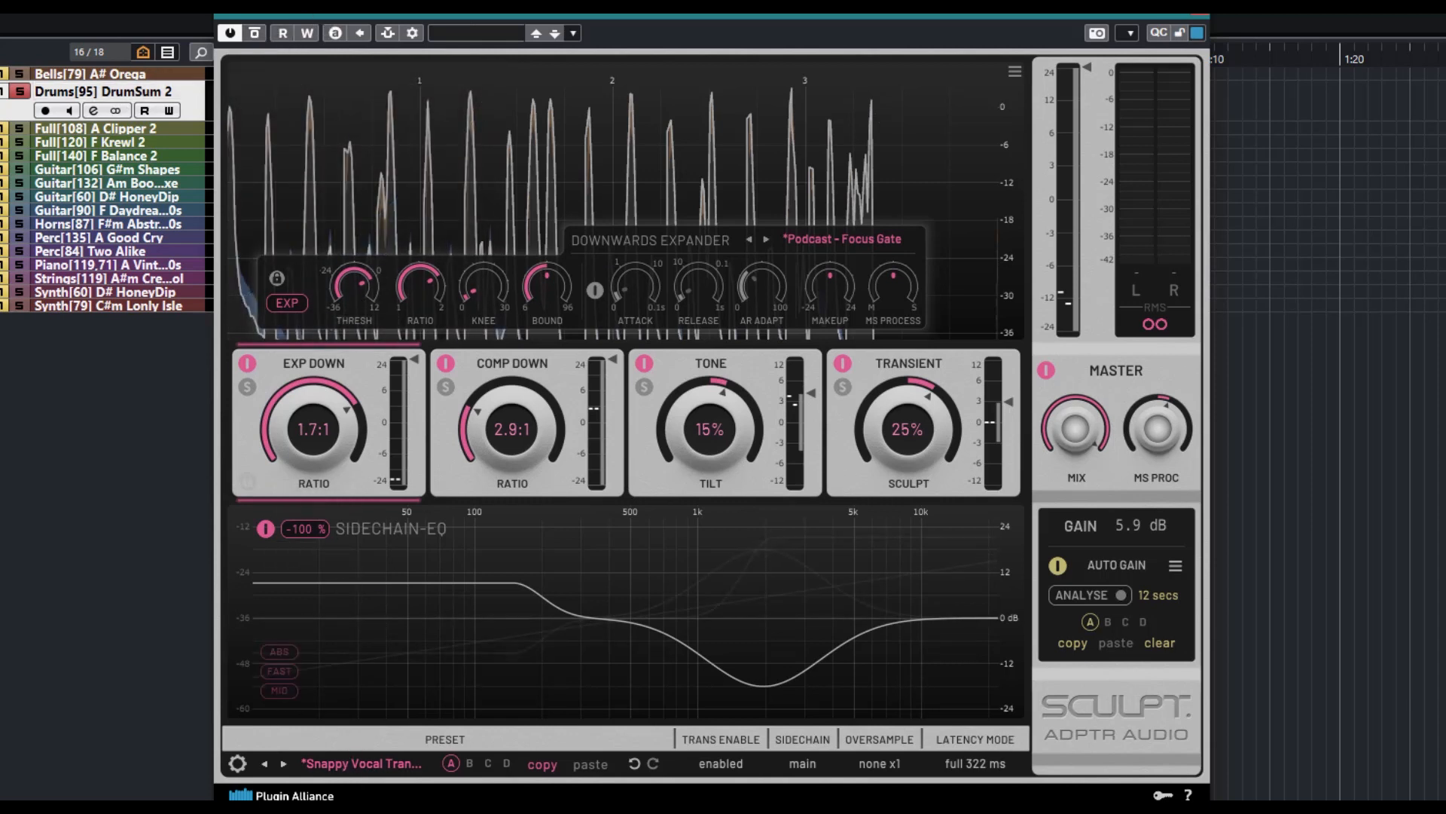
Load the 4x4 Bus master preset from the Drum Bus category
left_click(377, 765)
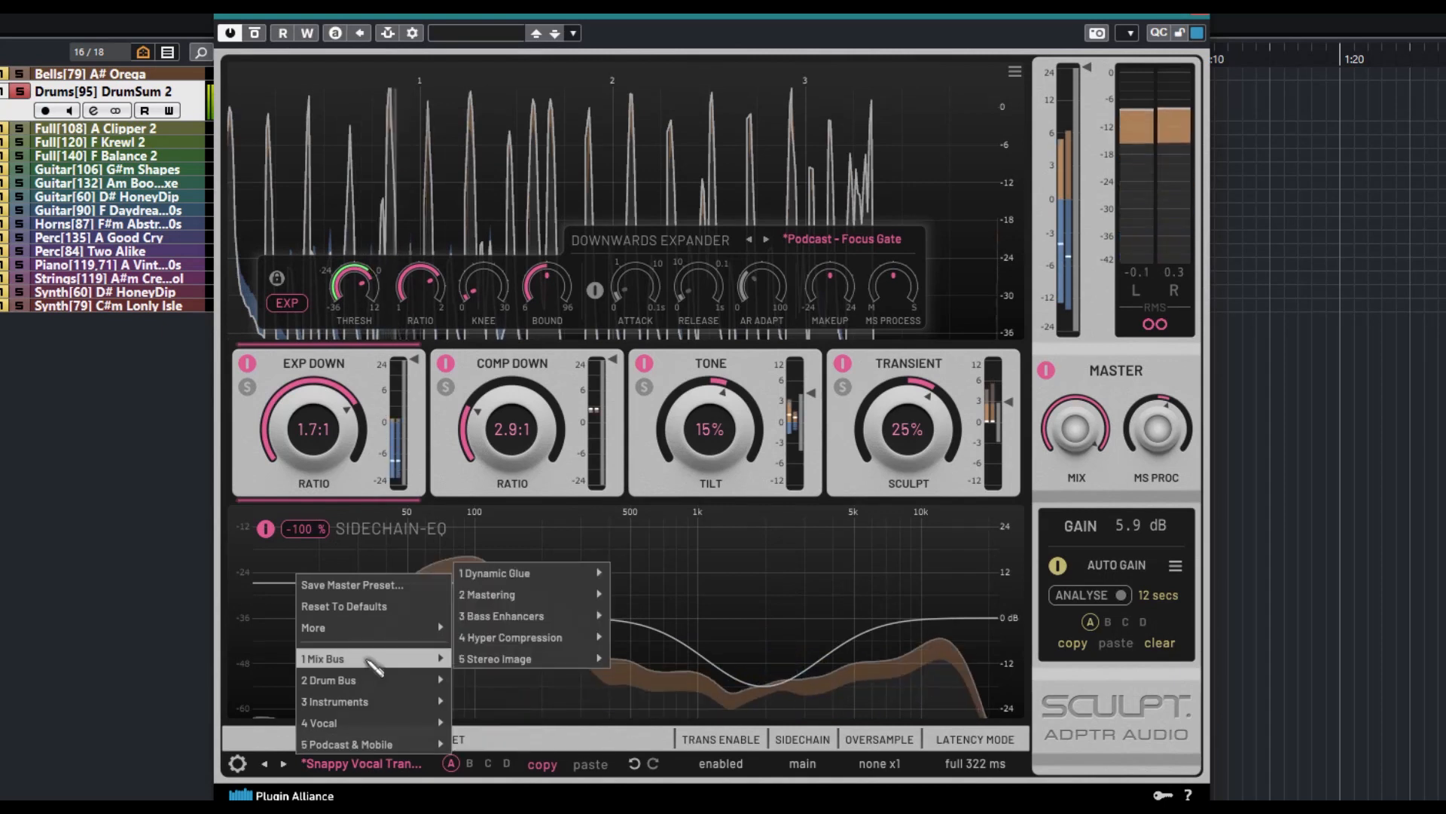
mouse_move(380, 687)
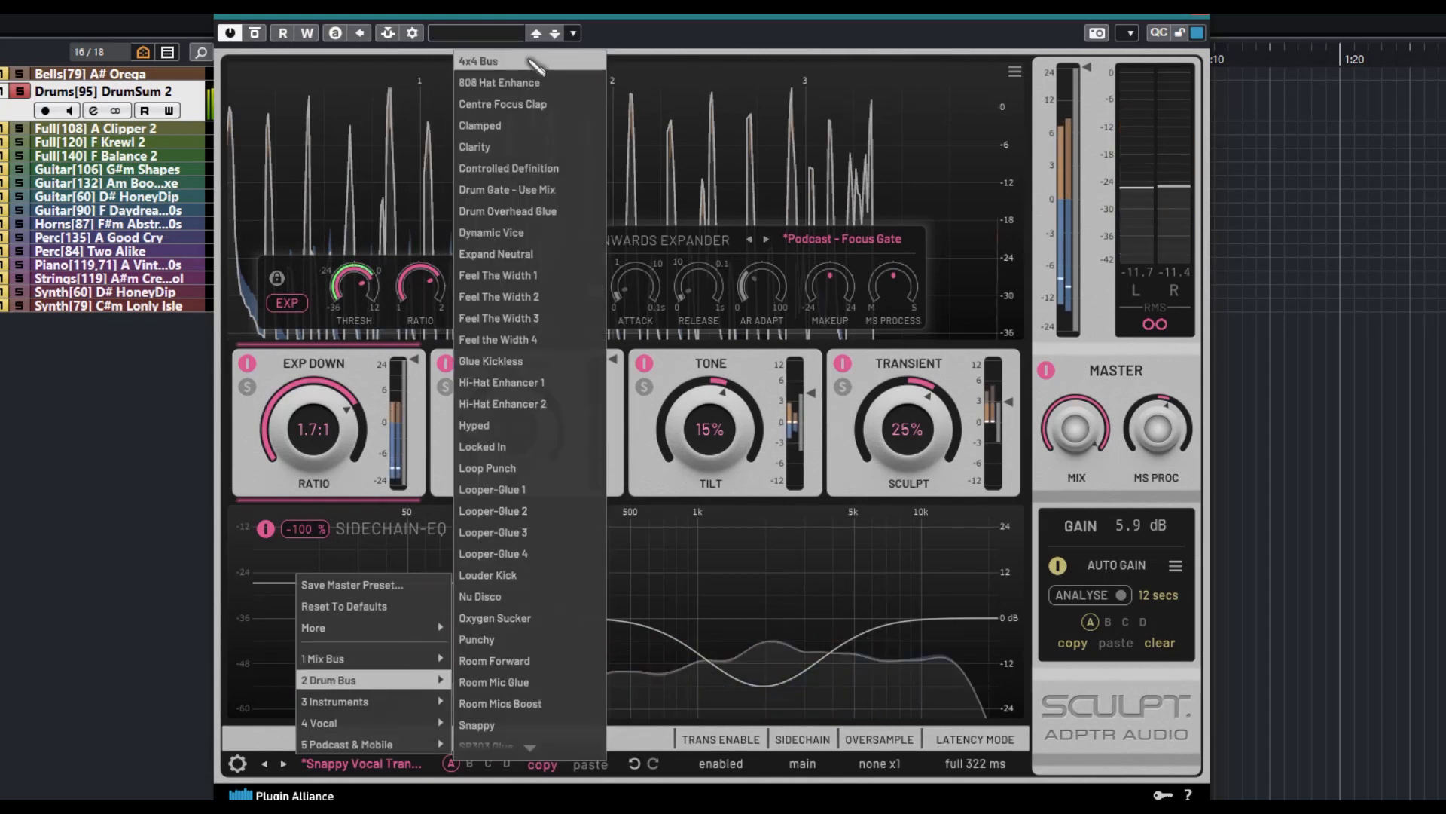
left_click(497, 61)
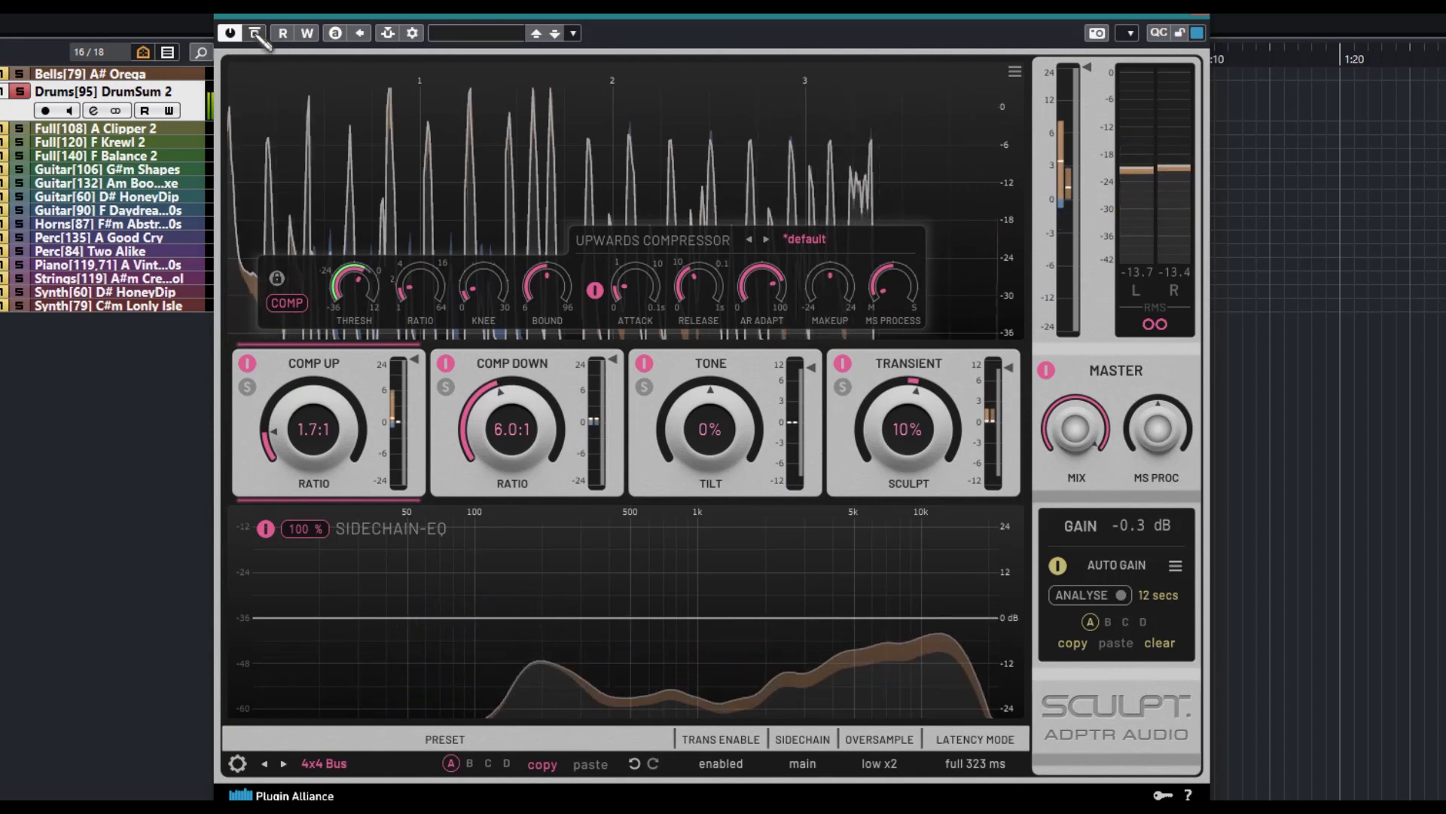
Raise the Comp Up ratio to about 11:1 and the Comp Down ratio to about 26:1
left_click_drag(310, 410, 315, 377)
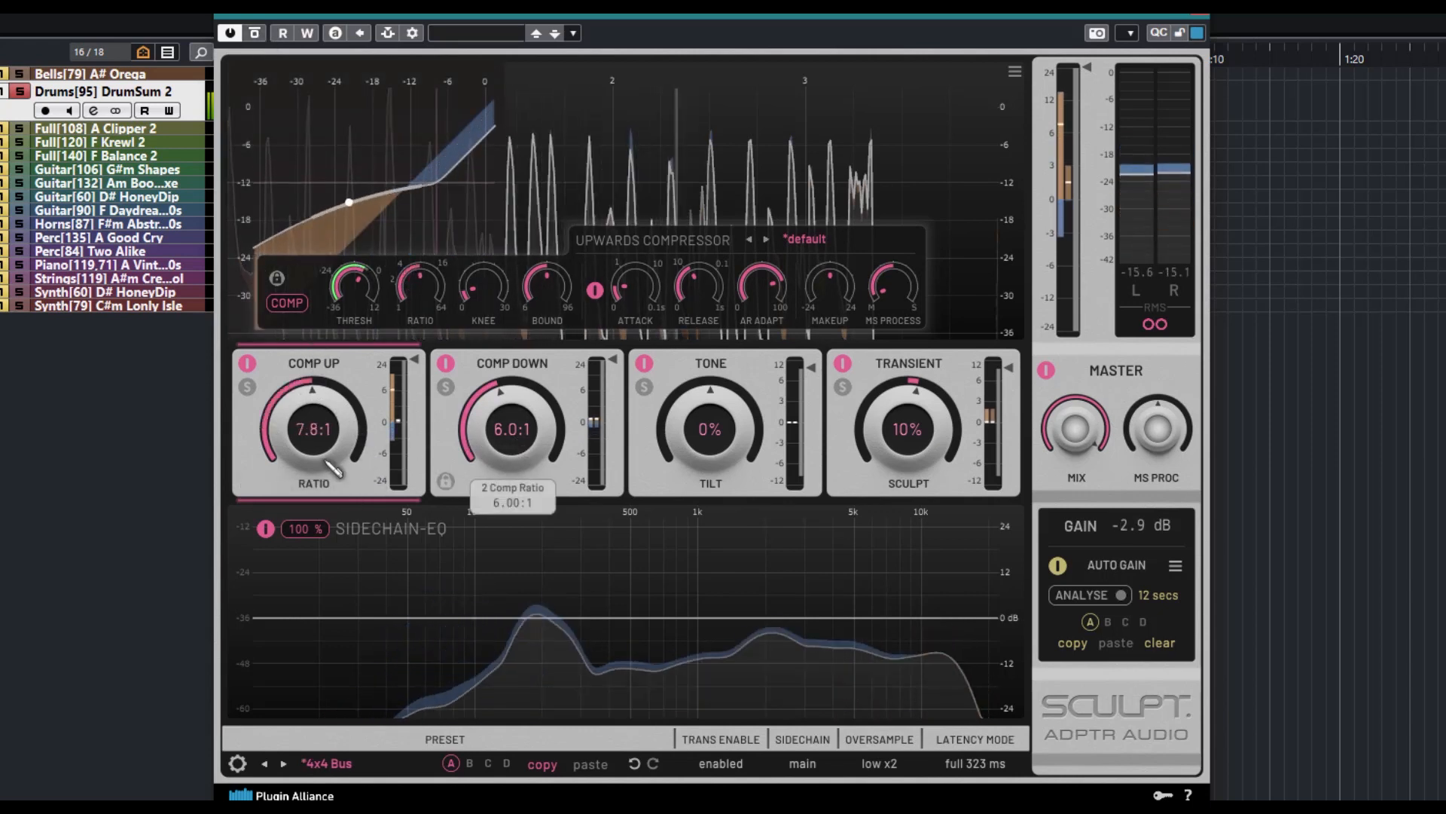
left_click_drag(331, 469, 339, 407)
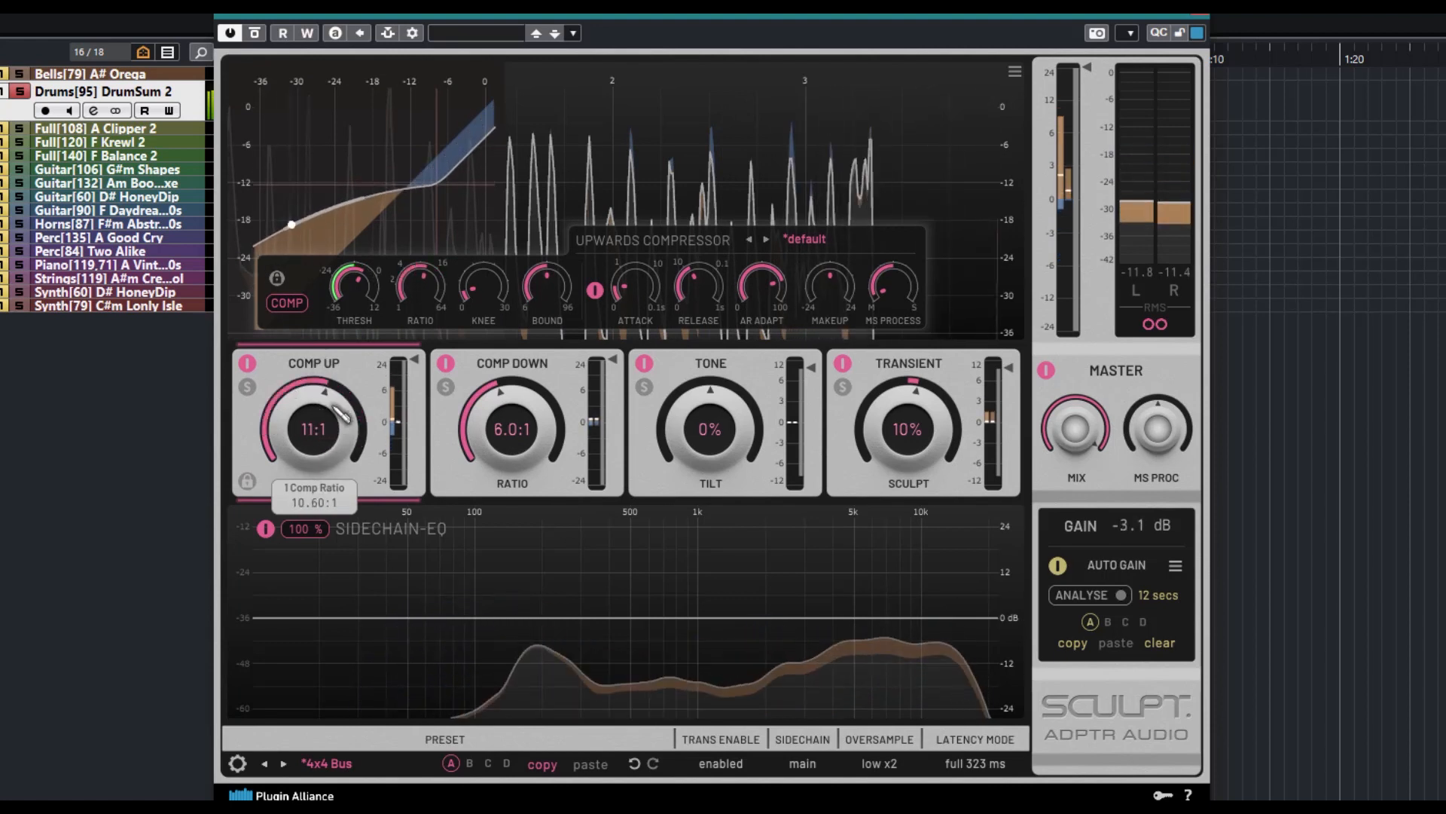
left_click_drag(516, 443, 509, 376)
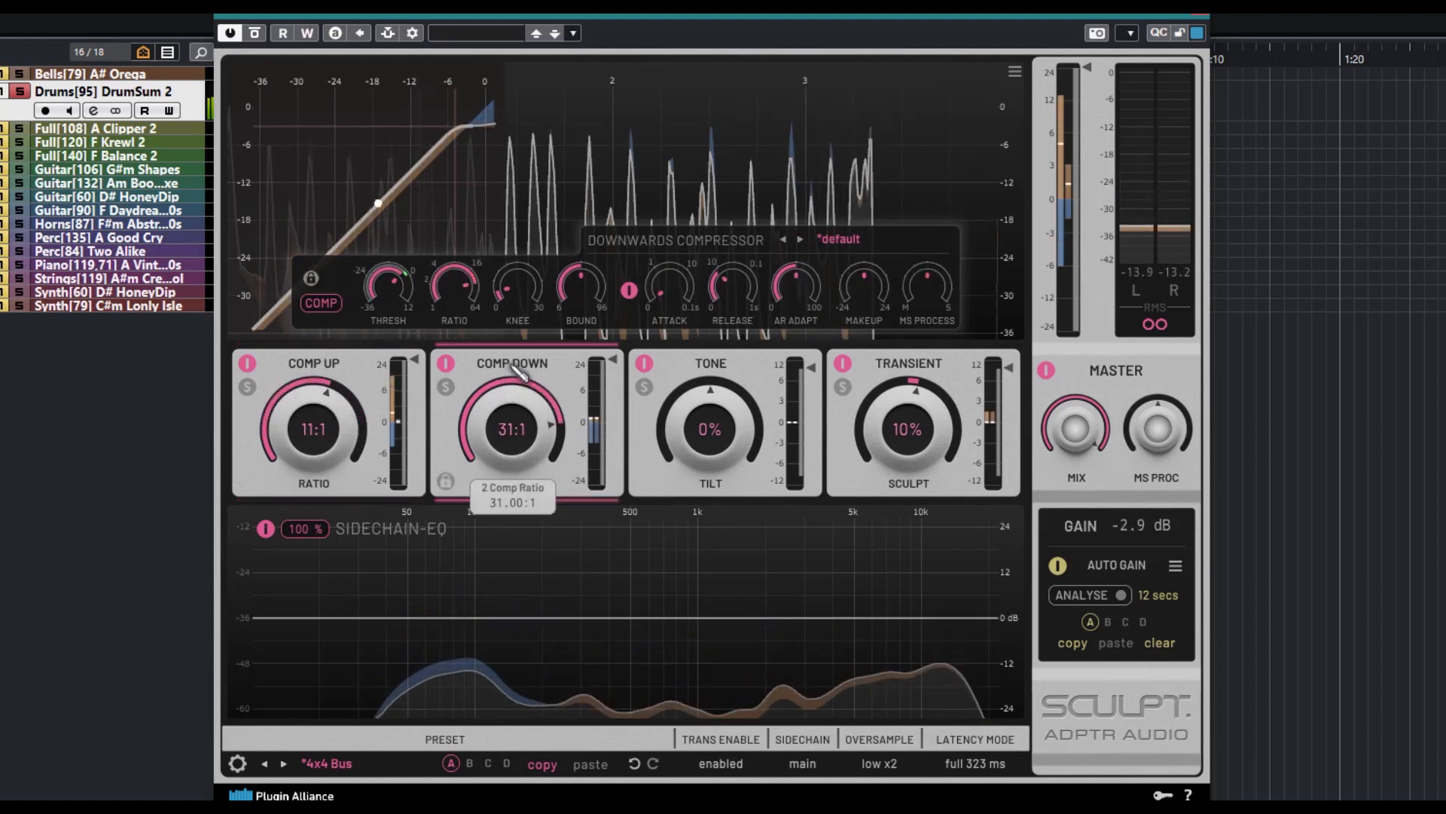
Set the Tone tilt to 39% and Transient Sculpt to -68%, and shift the Master MS Process towards side
mouse_move(704, 423)
left_mouse_down()
mouse_move(736, 332)
mouse_move(718, 550)
mouse_move(708, 520)
mouse_move(755, 395)
left_mouse_up()
left_click_drag(908, 444, 937, 343)
left_click_drag(934, 458, 928, 517)
left_click_drag(1153, 475, 1168, 409)
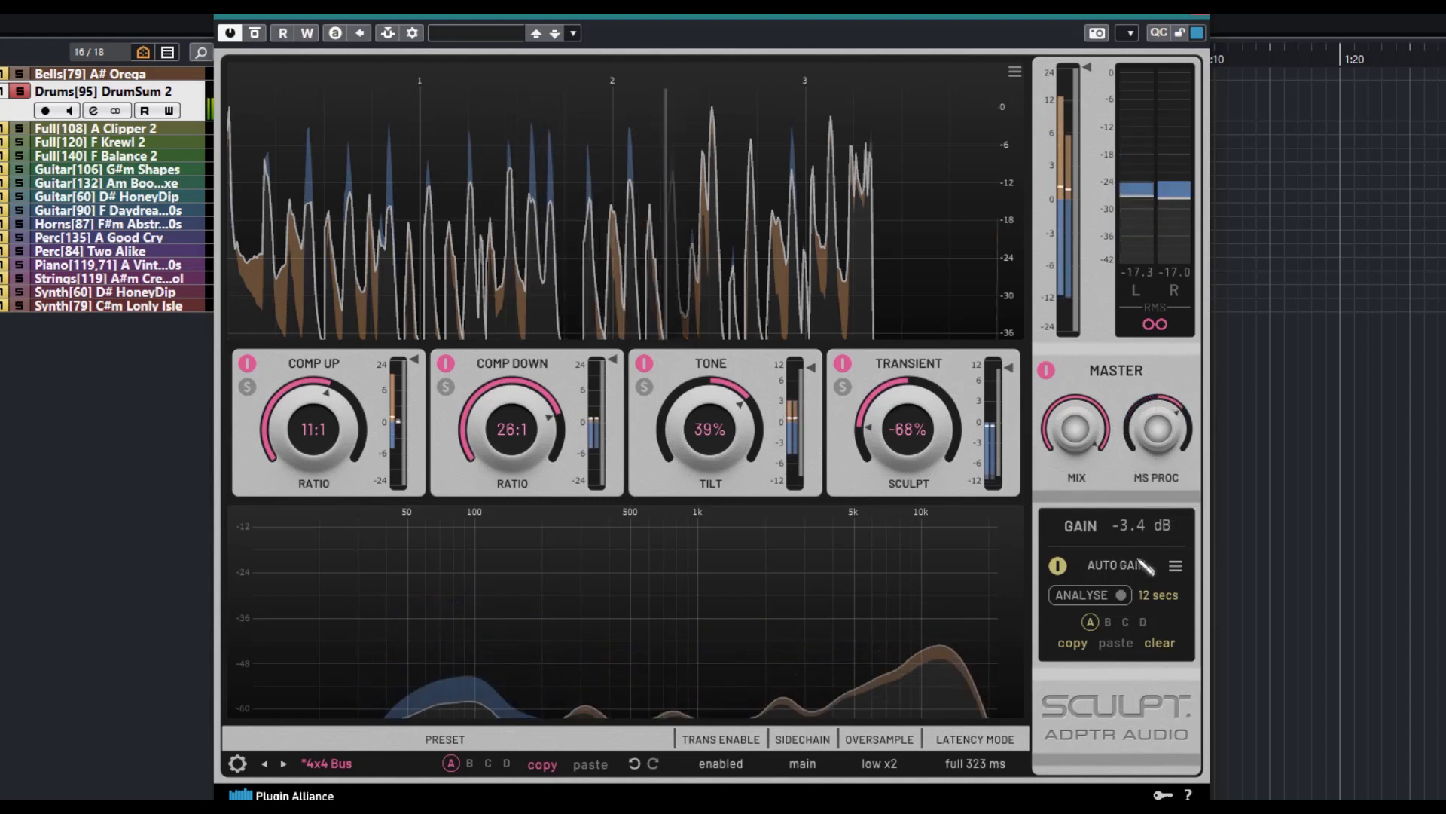
Run the auto gain analysis while stepping through the 808 Hat Enhance and Centre Focus Clap master presets, and stop it
left_click(1100, 595)
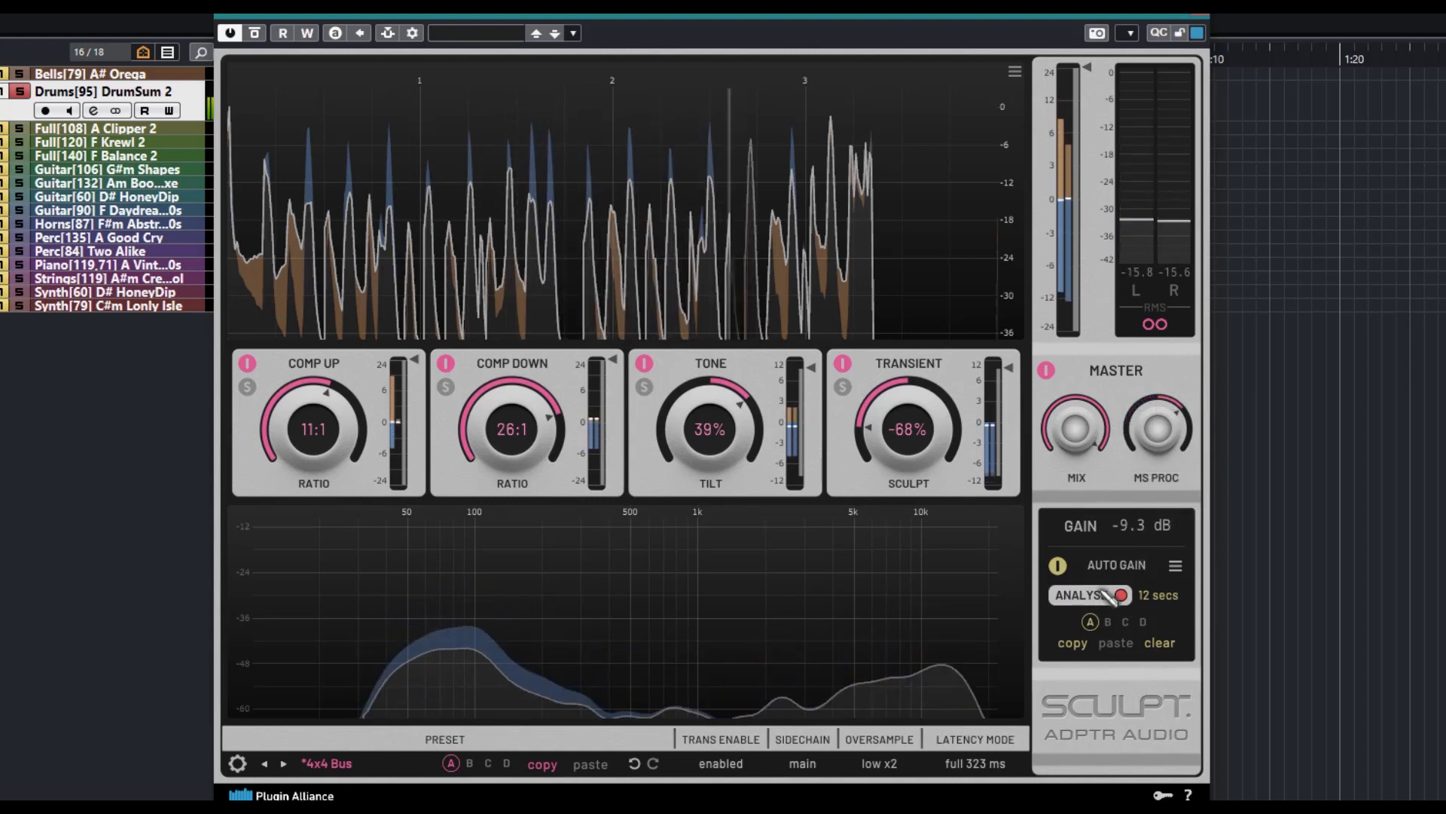
left_click(283, 763)
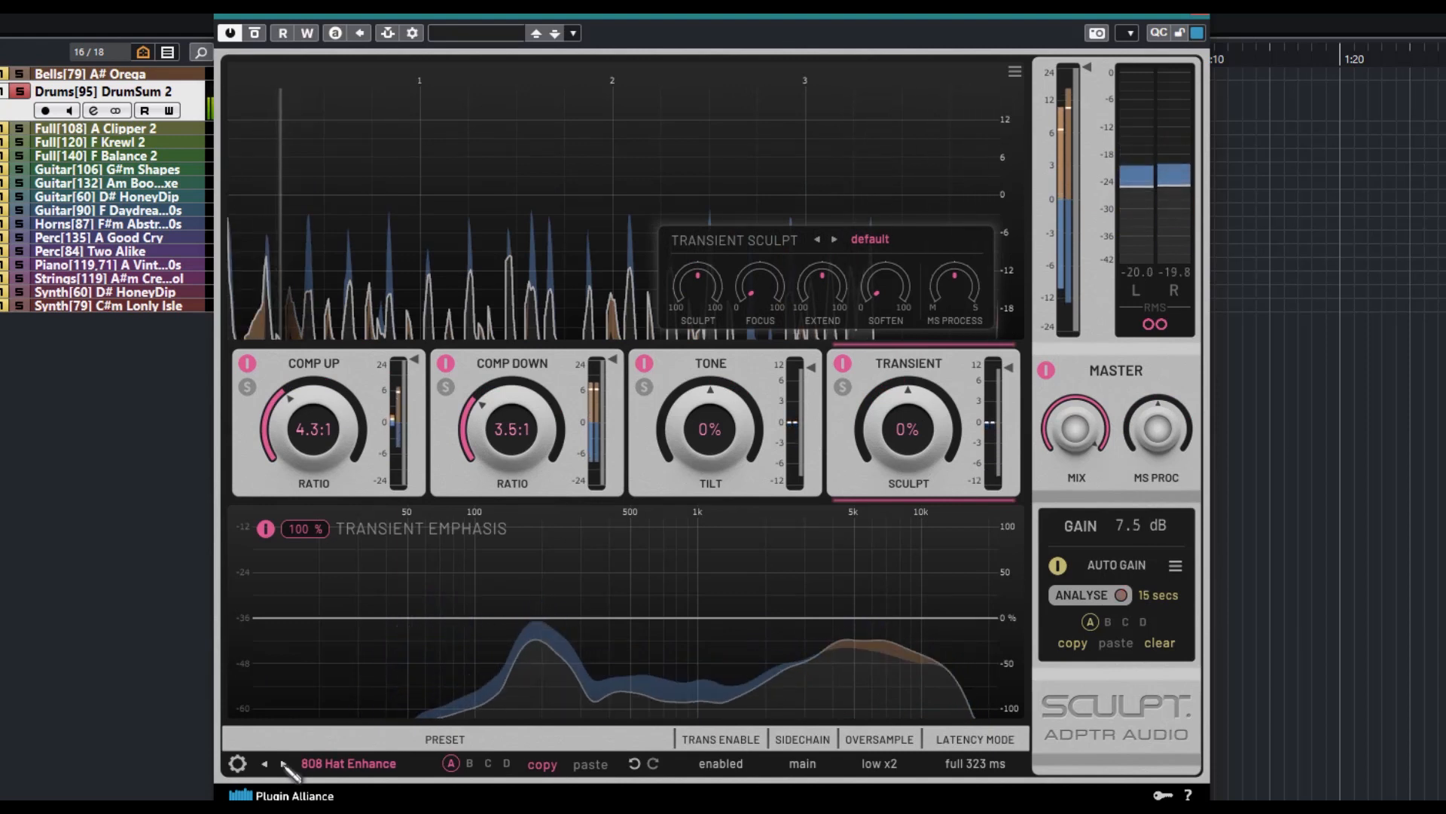
left_click(284, 763)
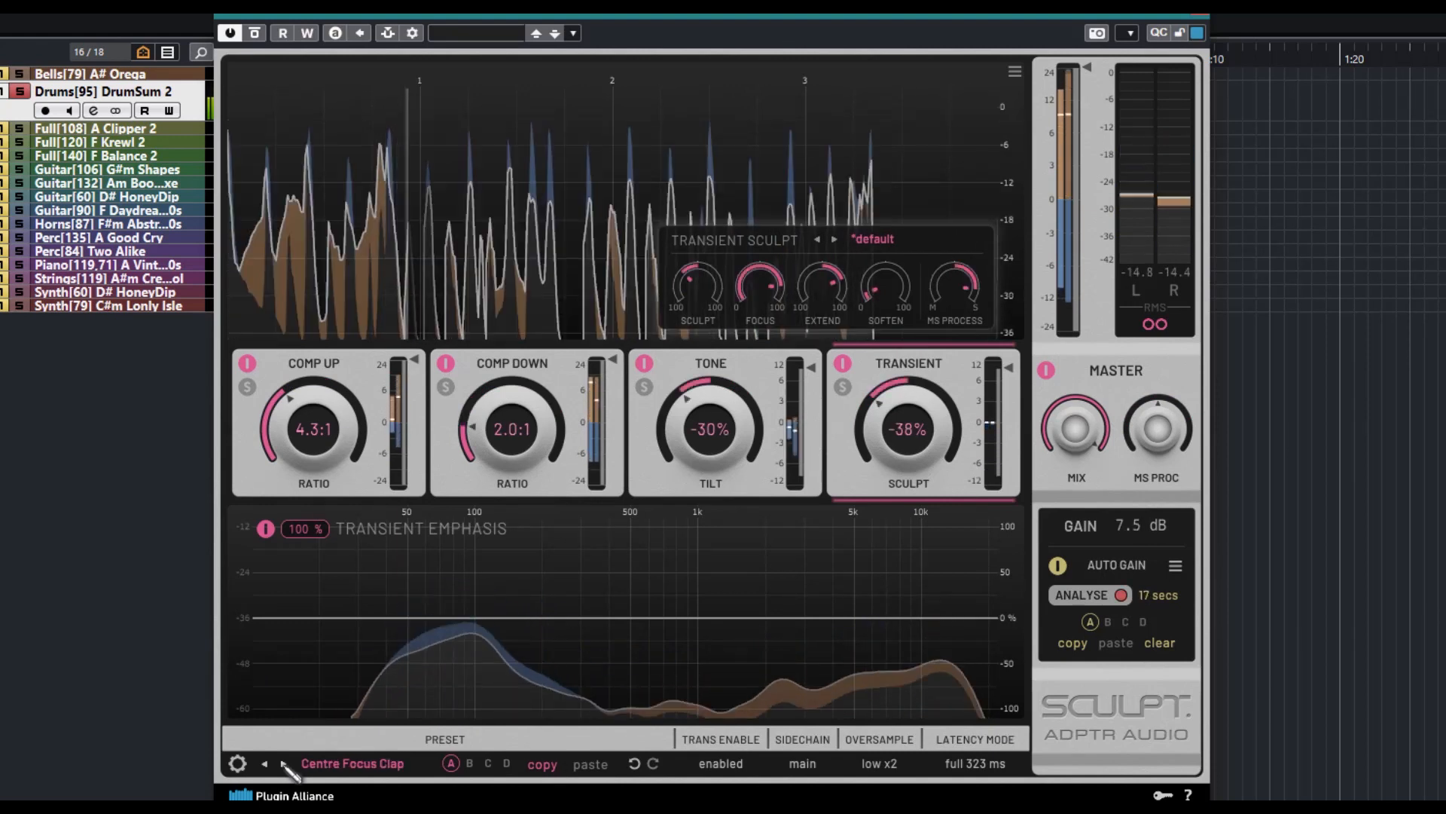
left_click(1121, 596)
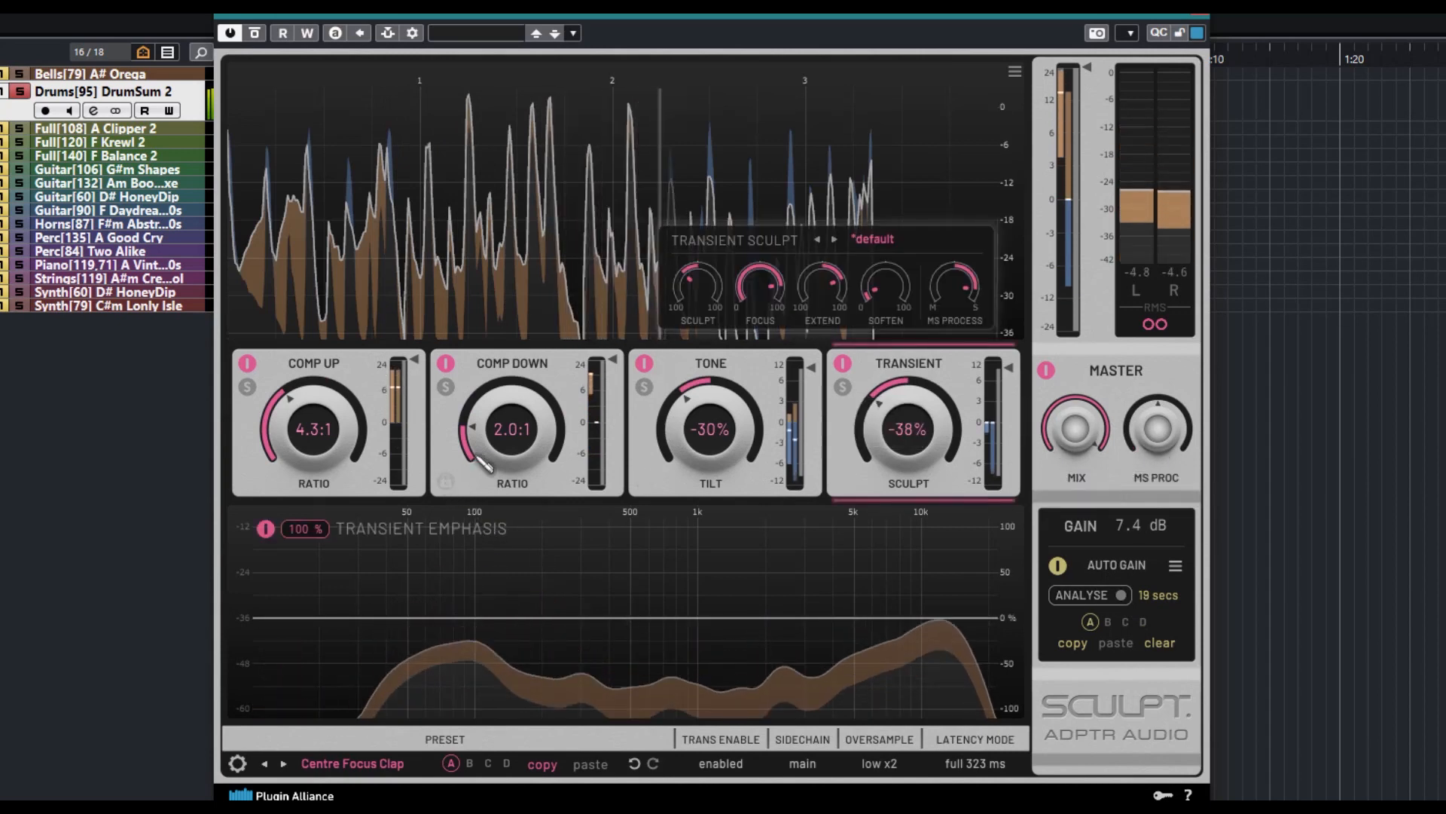
Raise the Tone module's Detail to a high positive amount and shift its MS Process to Mid 33% / Side 100%
left_click(733, 373)
left_click_drag(697, 308, 757, 200)
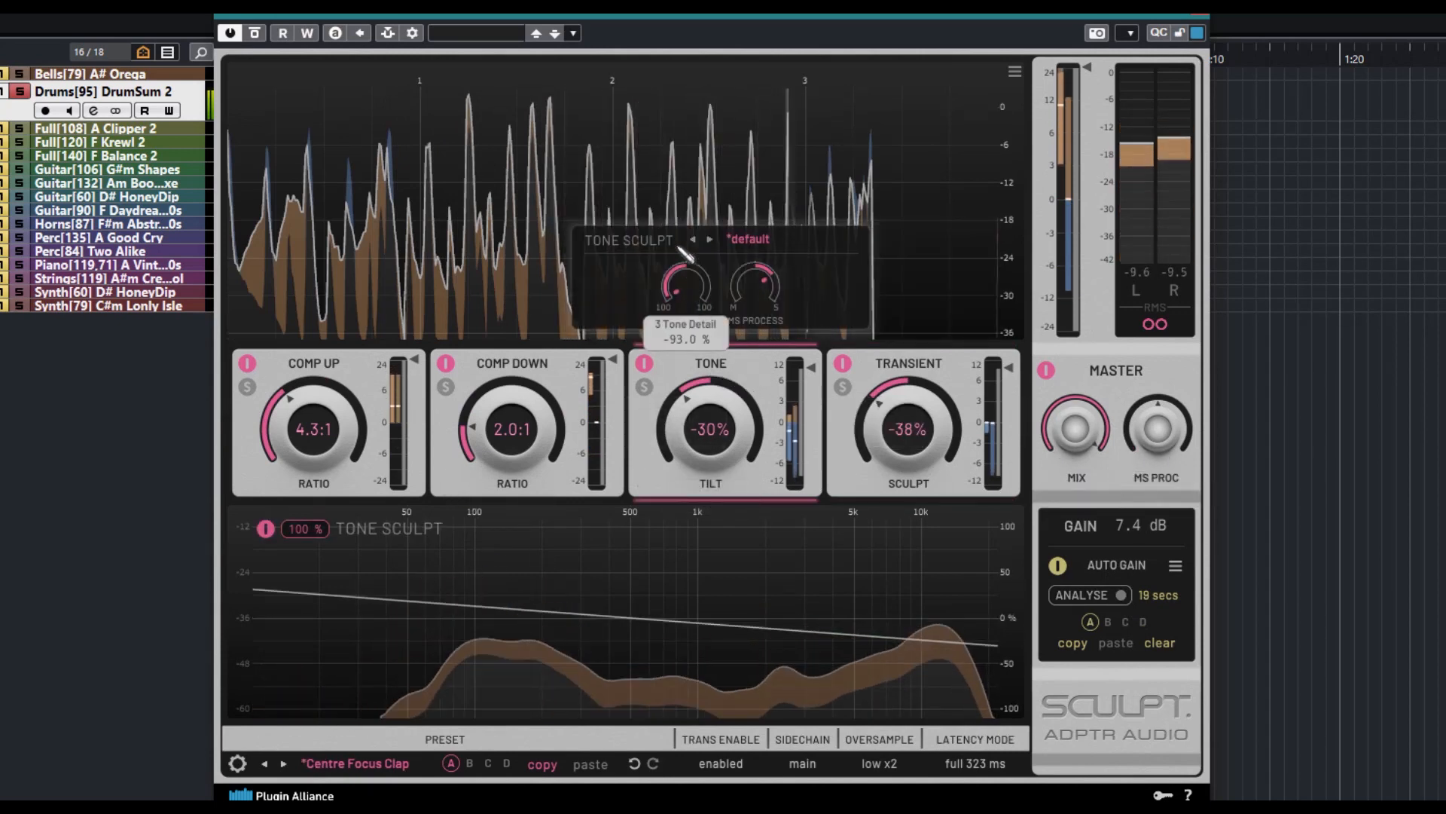
left_click_drag(756, 285, 789, 386)
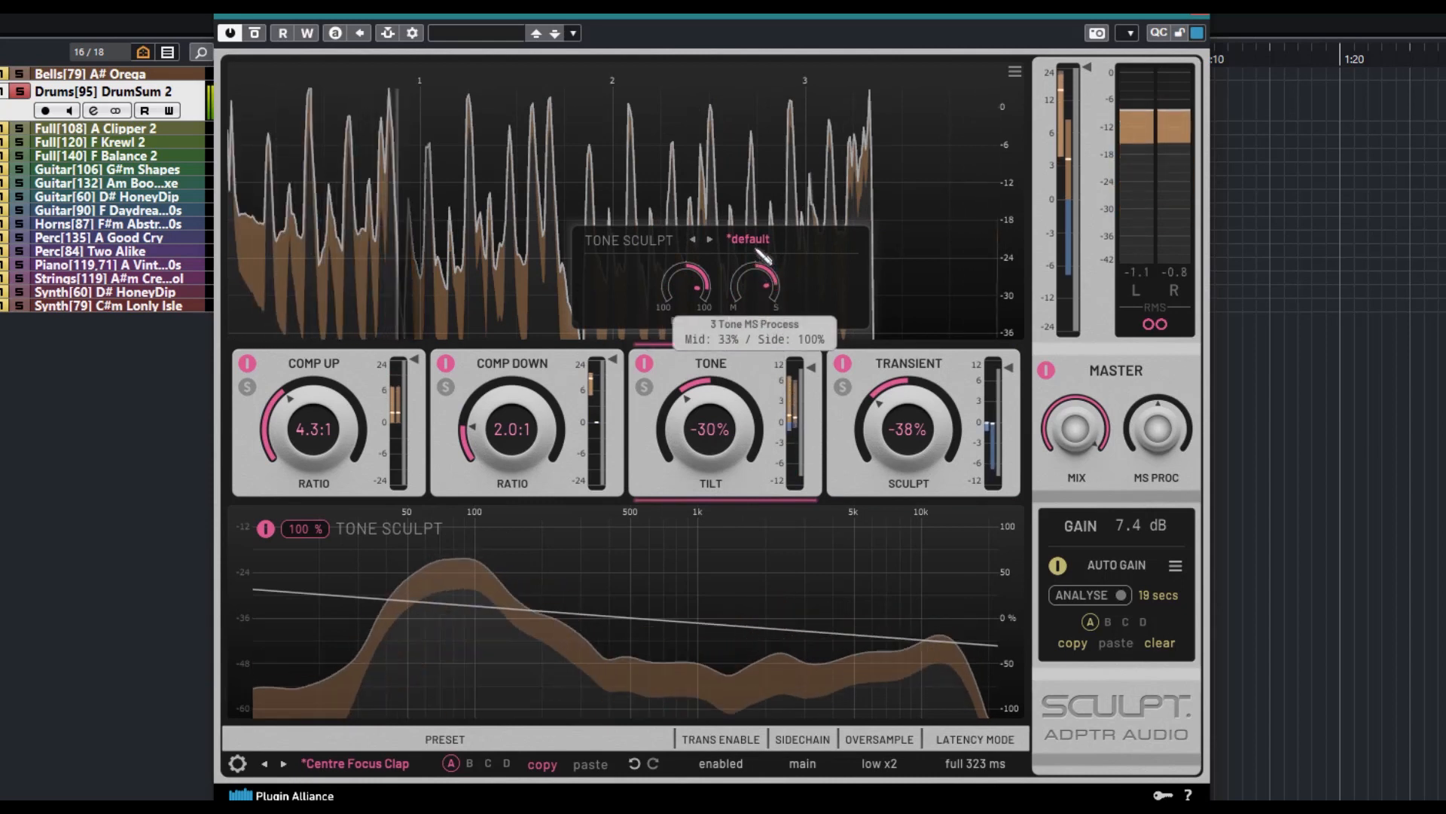
Briefly solo the Transient module, and set Sculpt to 64% and Focus to about 36% with Extend lowered and Soften raised
left_click(842, 386)
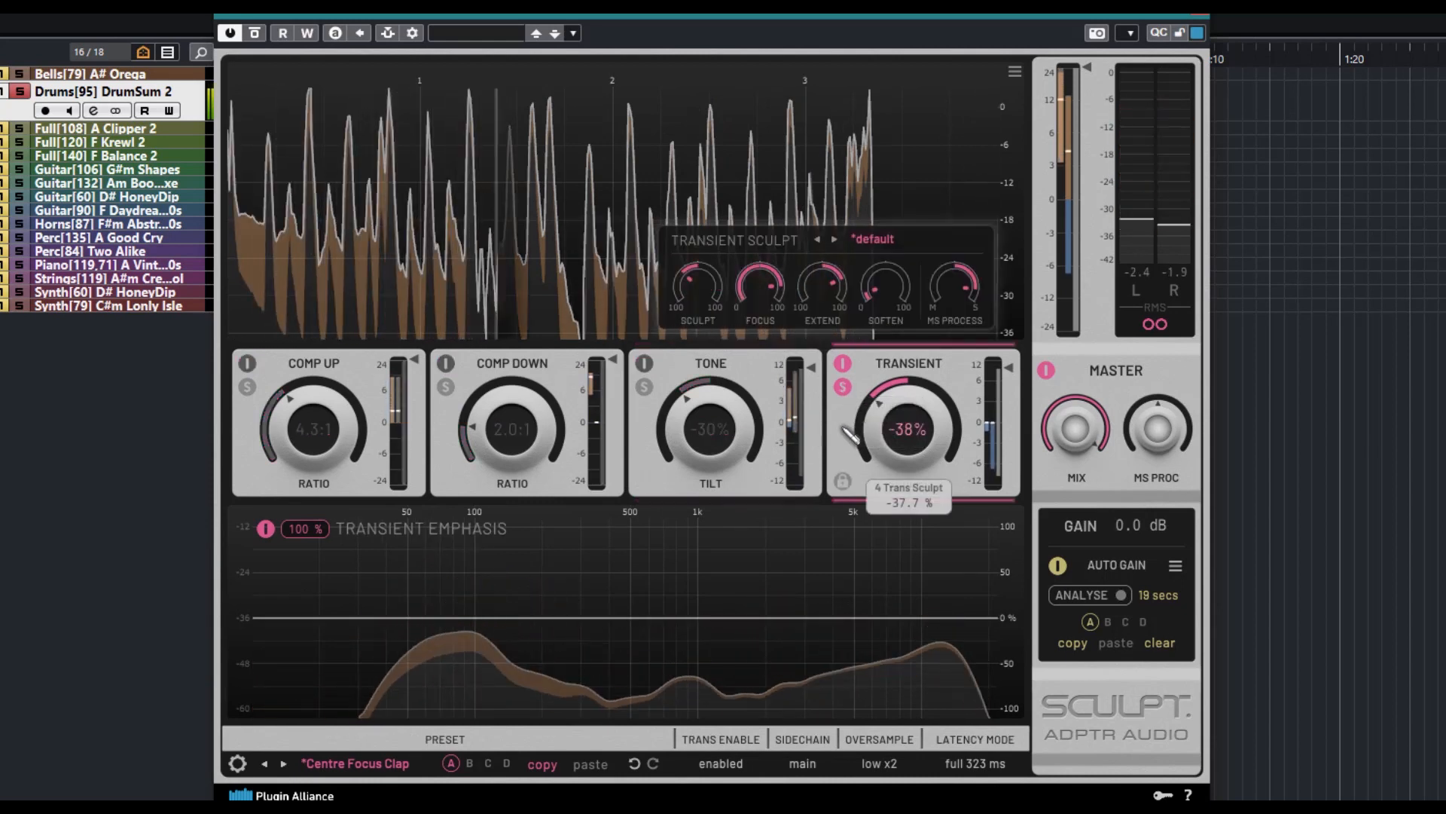
left_click(842, 387)
left_click_drag(697, 290, 697, 249)
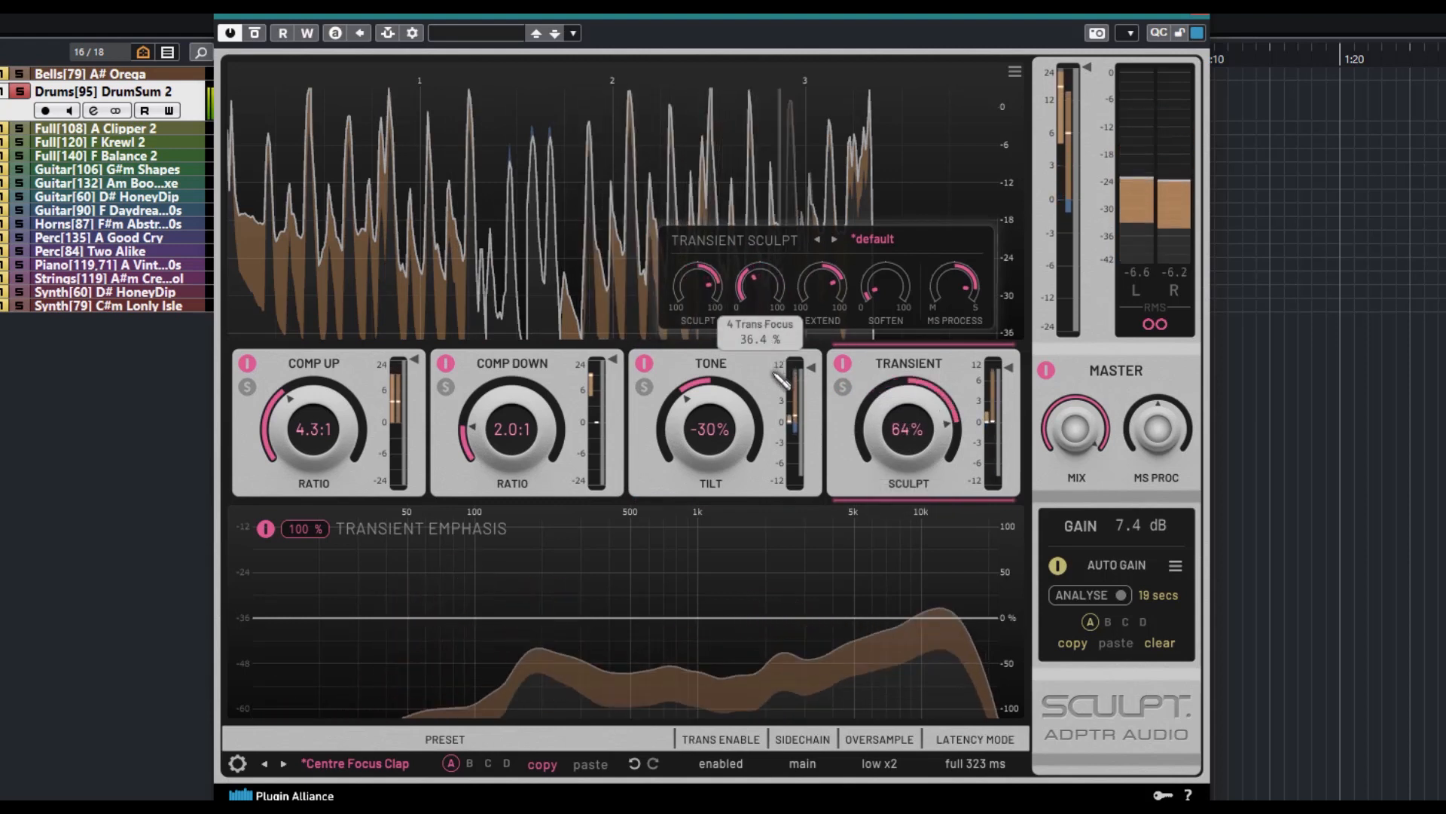
left_click_drag(821, 285, 868, 525)
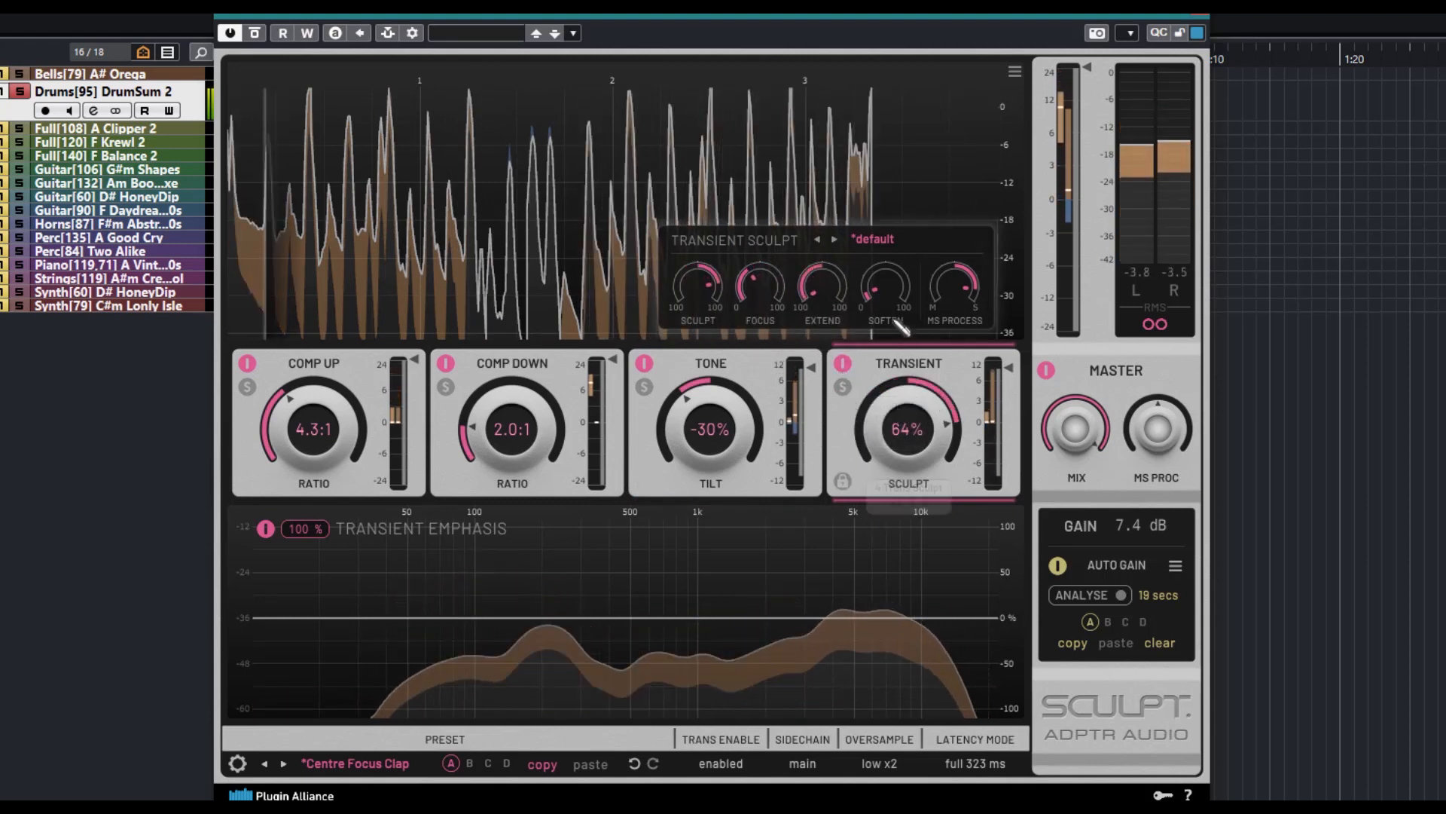
left_click_drag(885, 284, 883, 150)
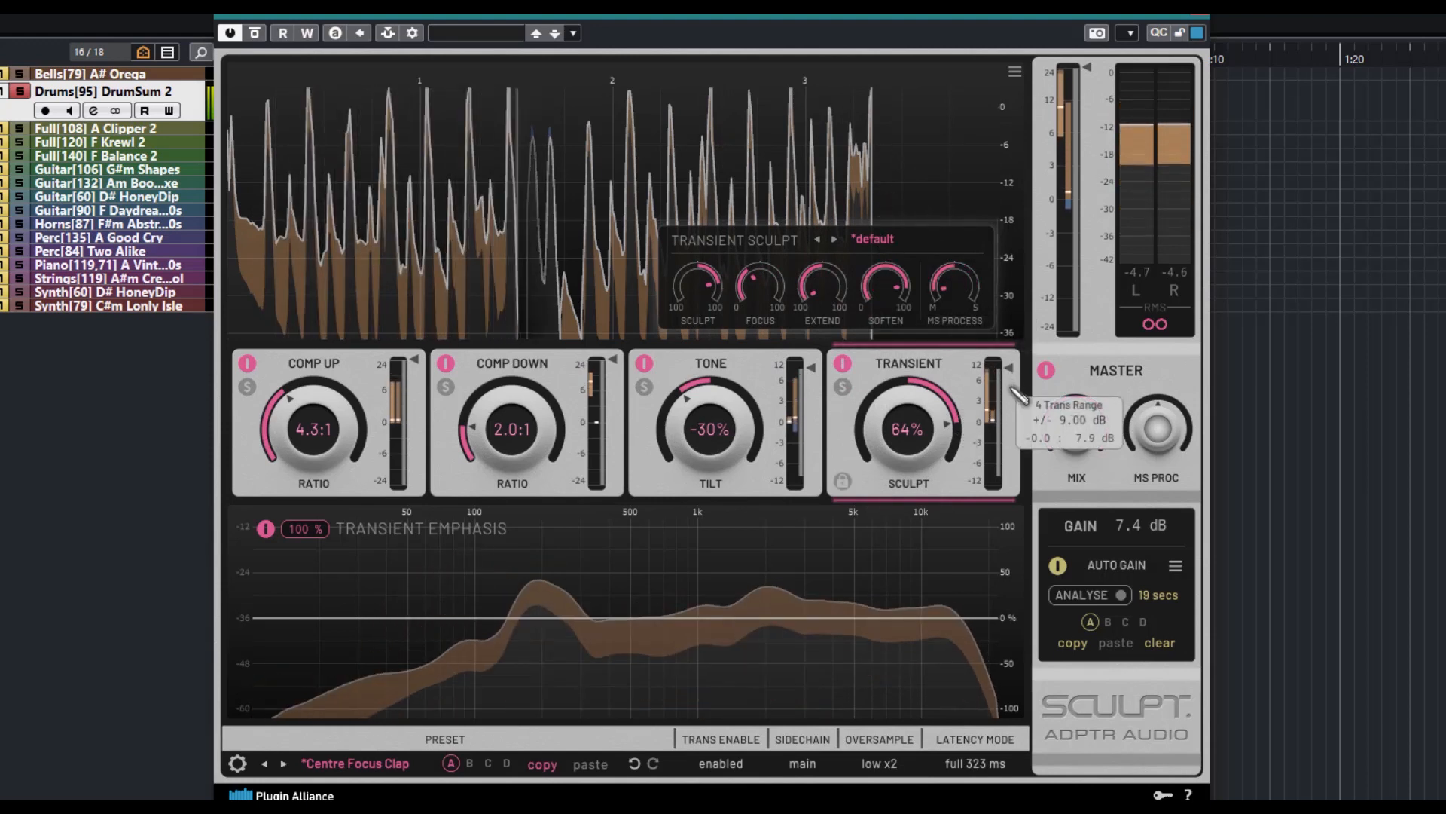
Reduce the Transient module's range and set the Tone module's range to +/- 4.13 dB
left_click_drag(1005, 372, 1009, 397)
left_click_drag(813, 378, 816, 403)
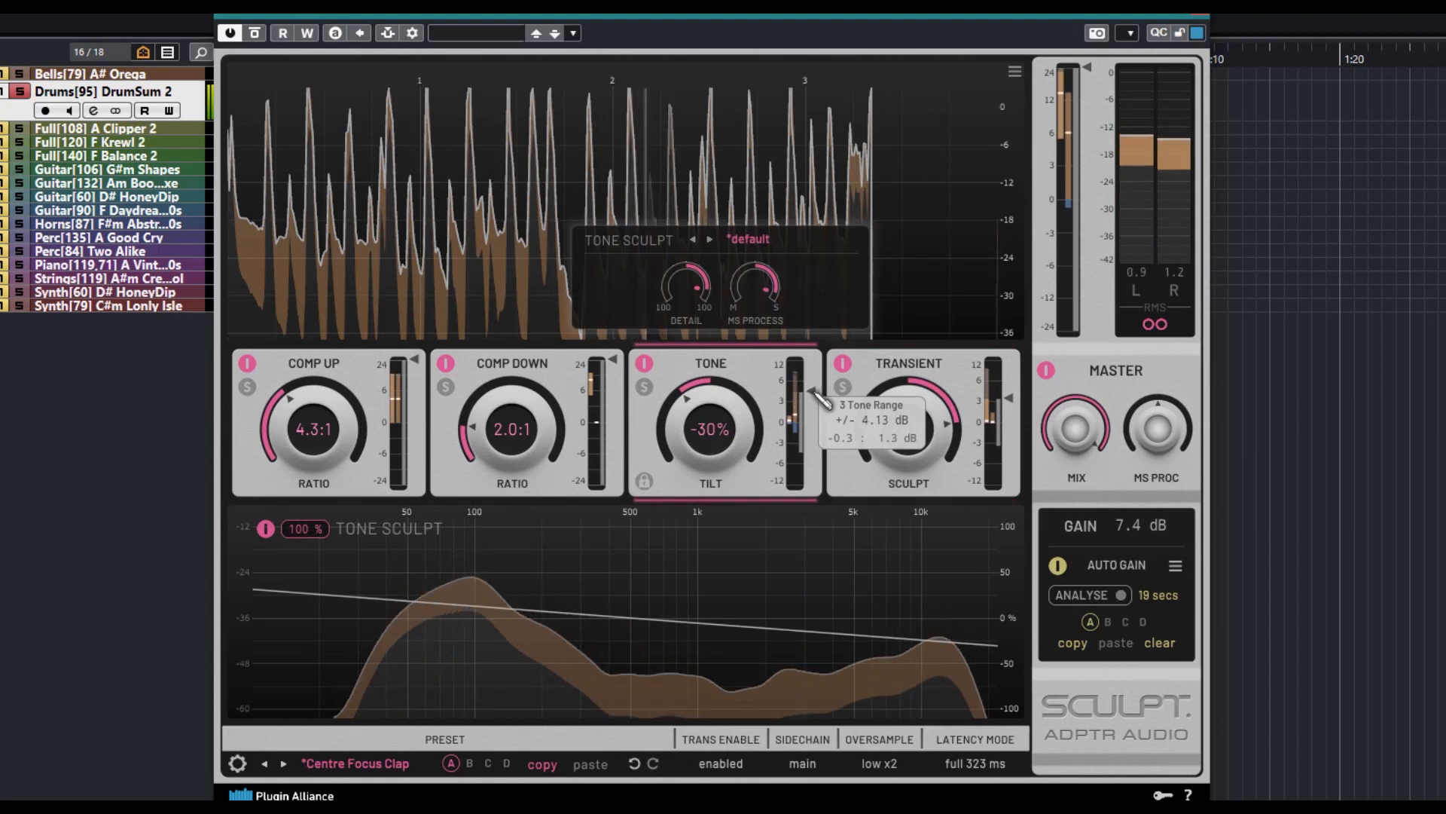
Briefly solo the Tone, Comp Down and Comp Up modules in turn to audition each one, and clear the solos
left_click(644, 387)
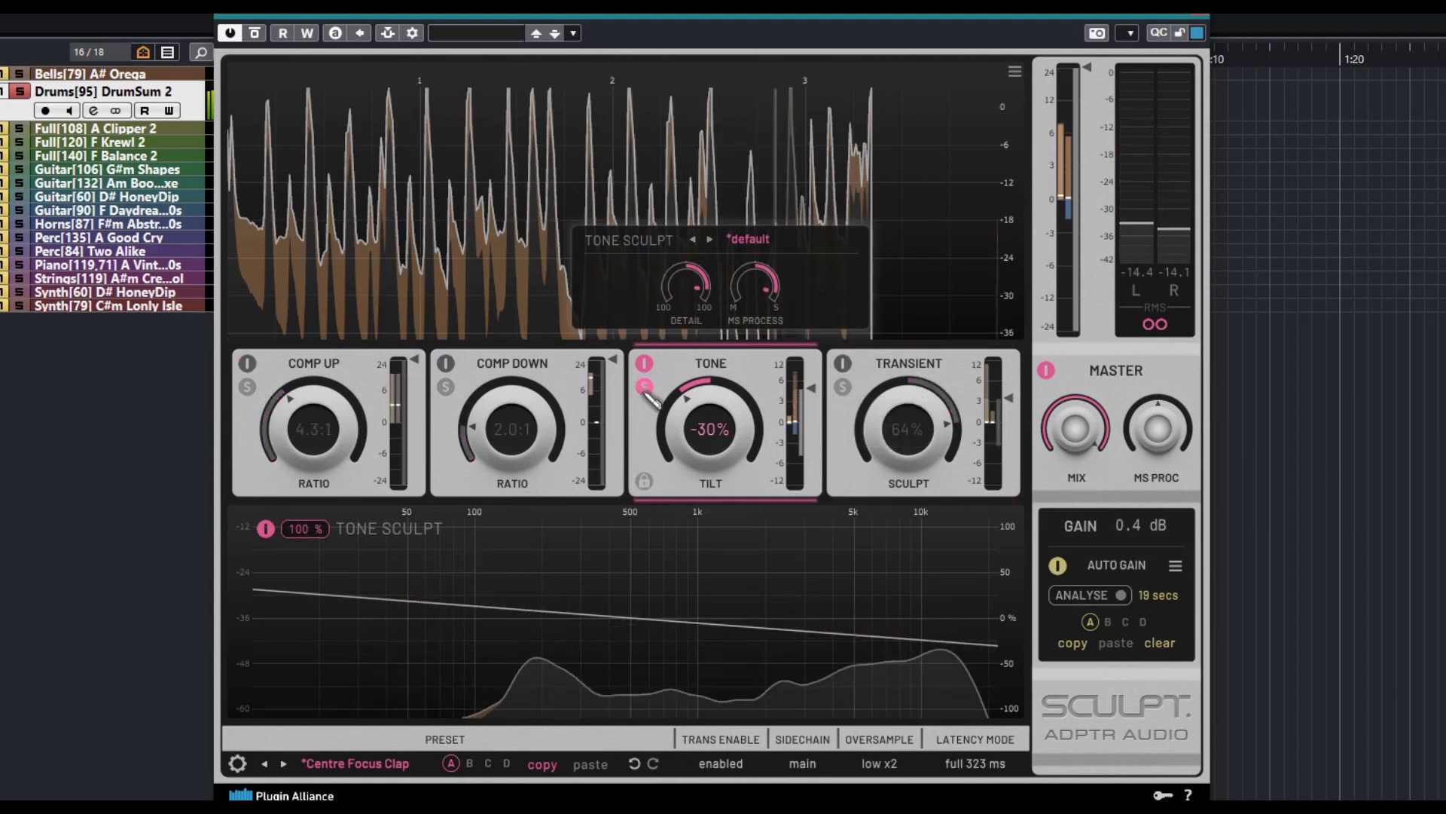
left_click(644, 387)
left_click(446, 386)
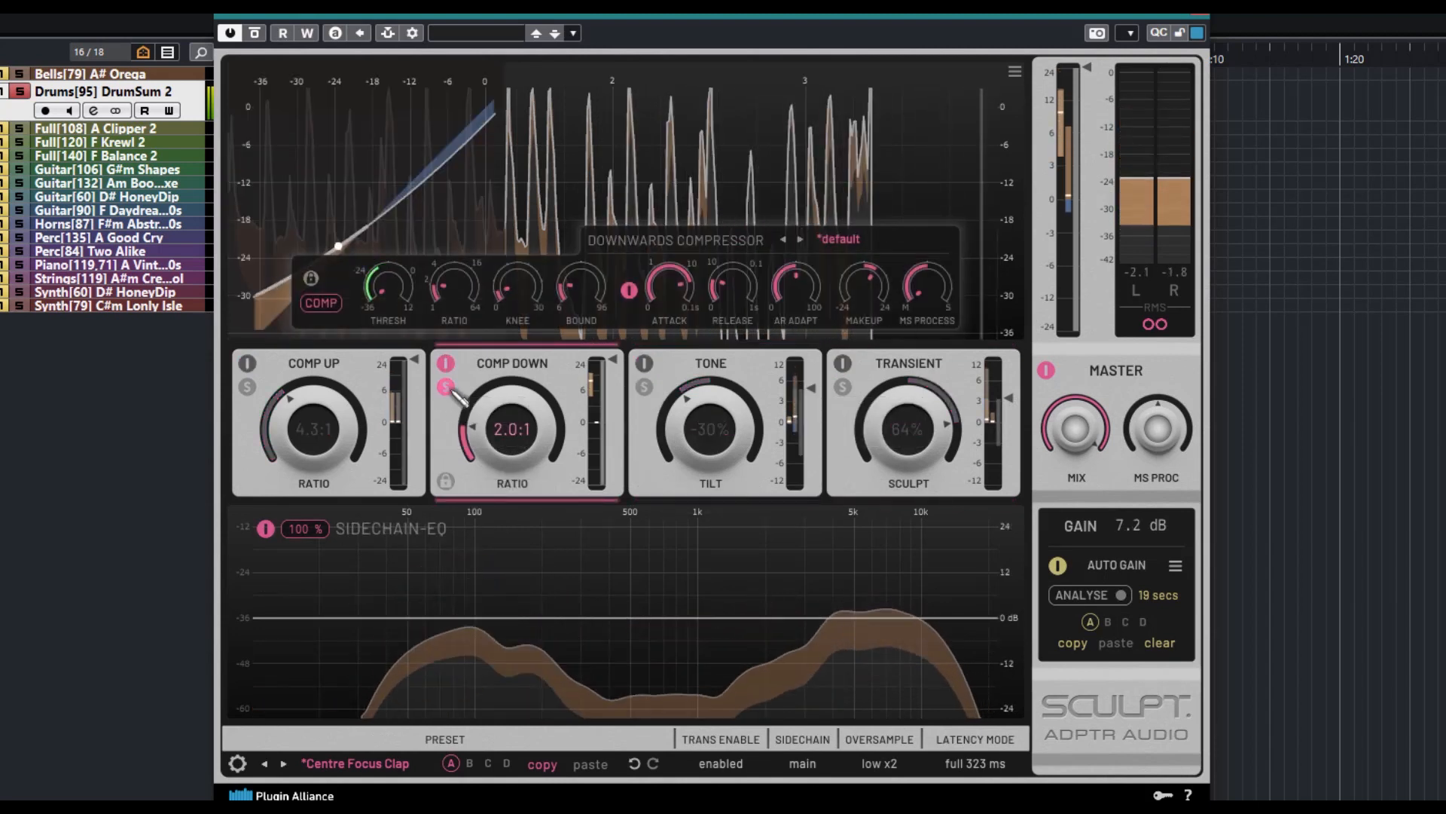
left_click(247, 387)
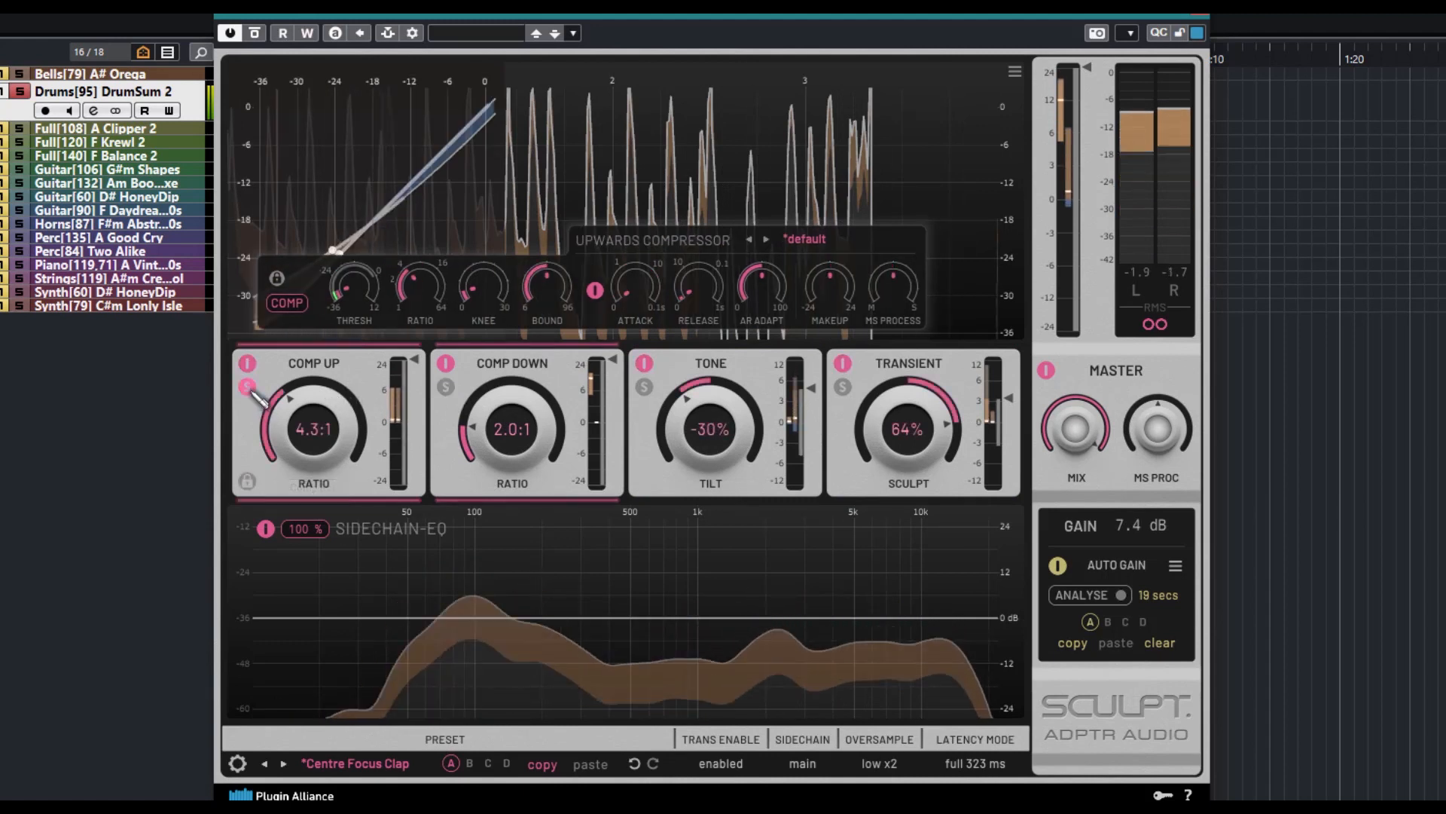
left_click(248, 387)
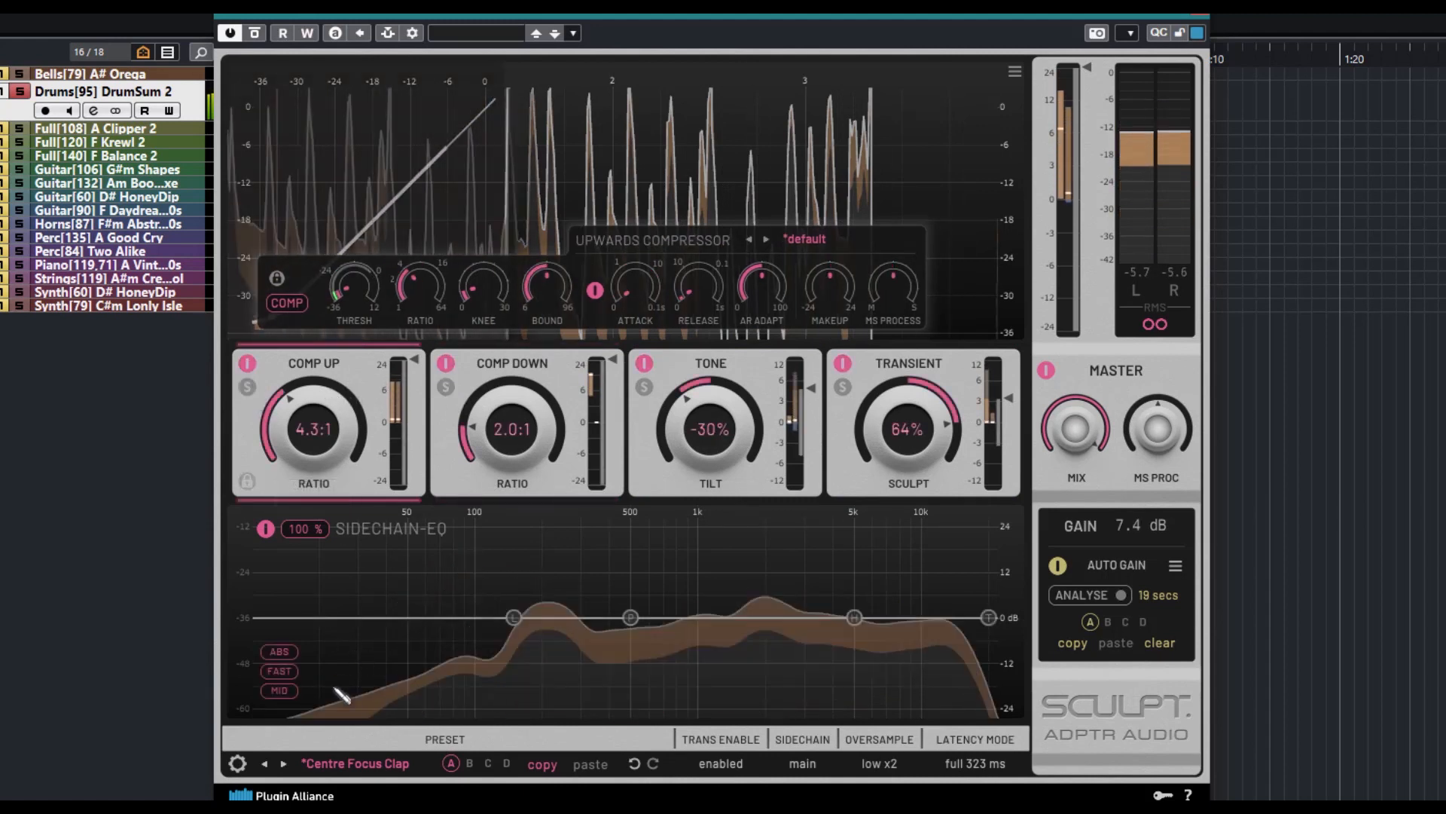
Step forward through the master presets from Clamped to Feel The Width 1 while the drums play, and stop playback
left_click(283, 763)
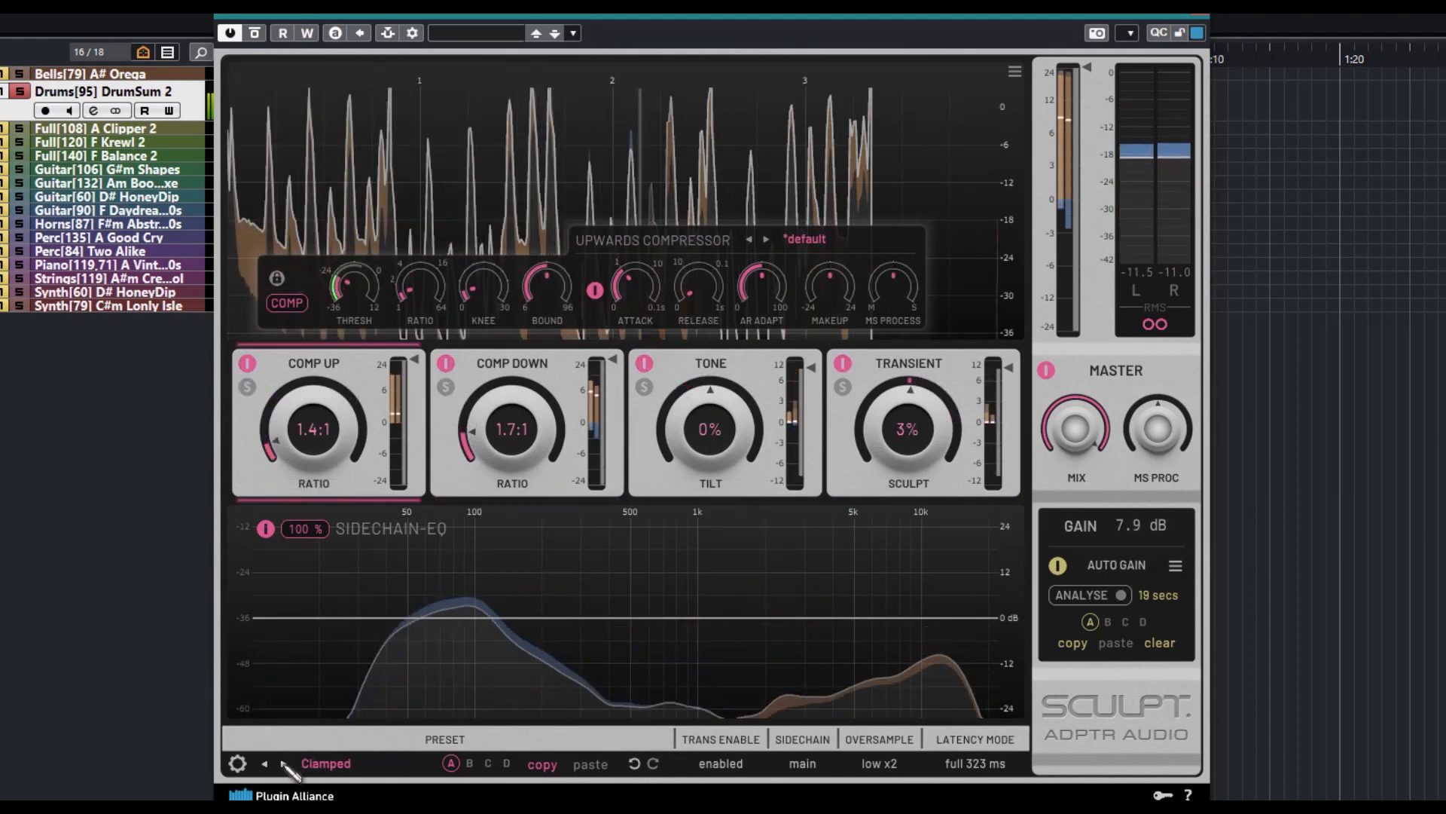
left_click(283, 763)
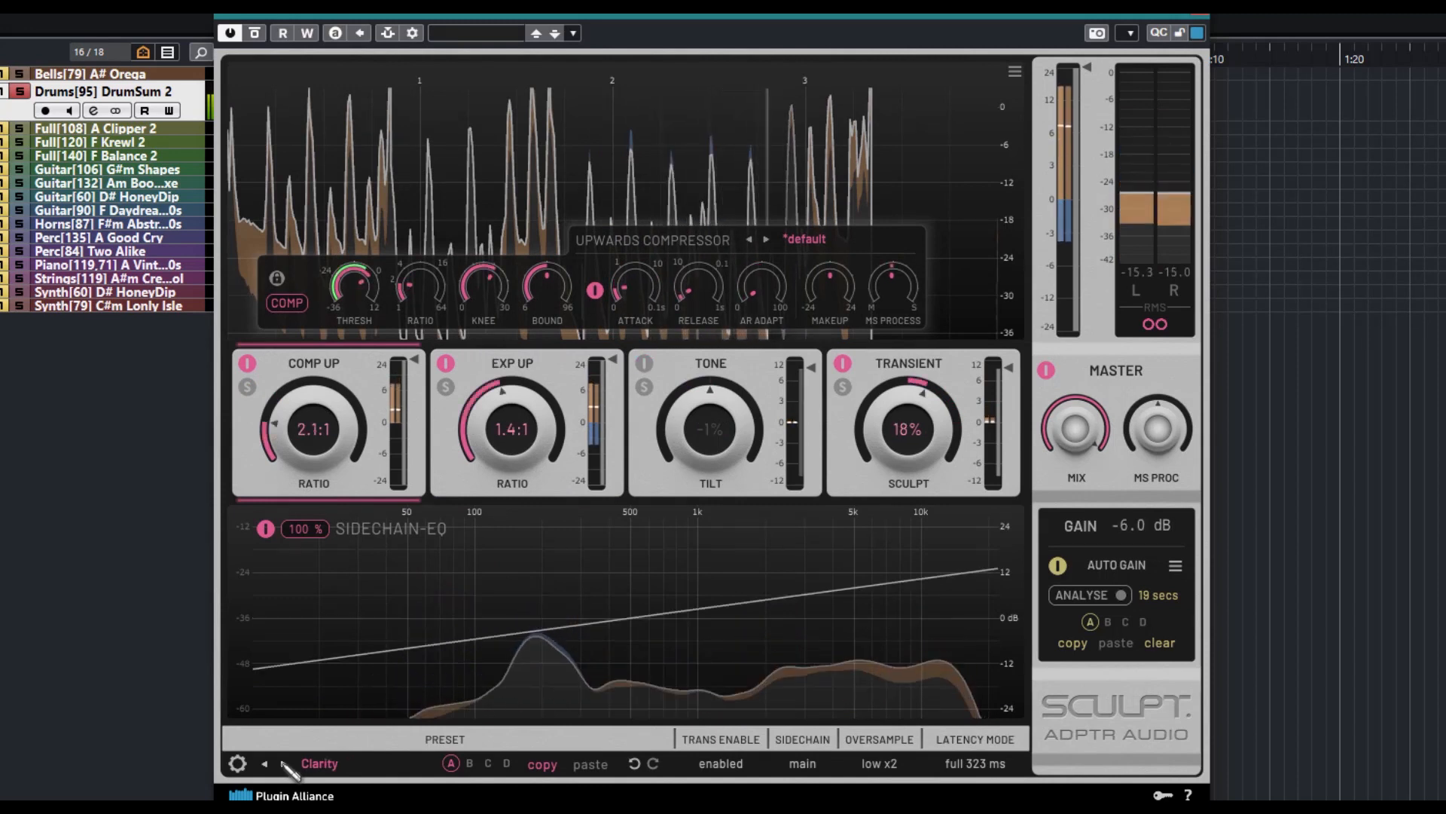
left_click(283, 763)
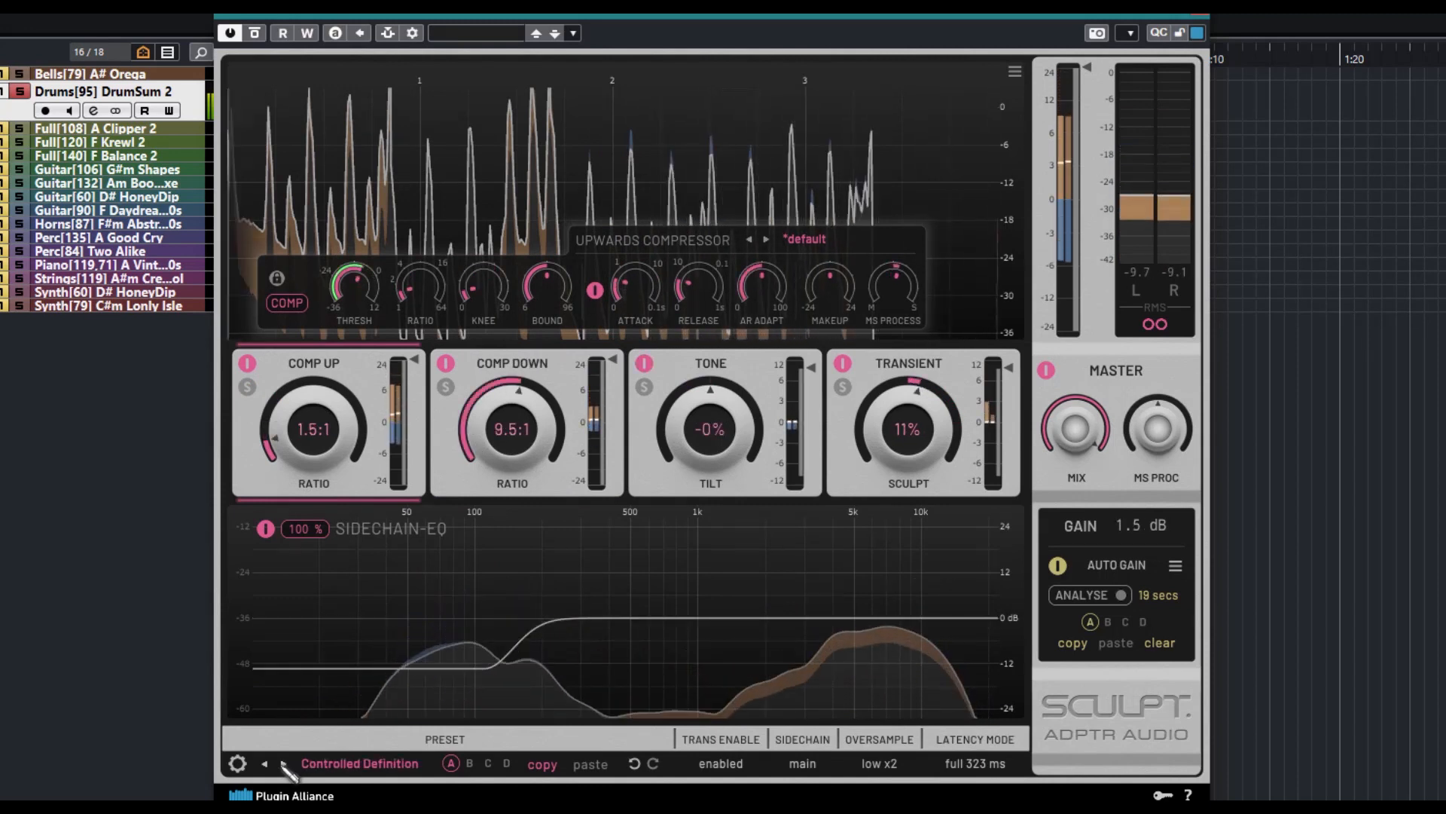
left_click(283, 763)
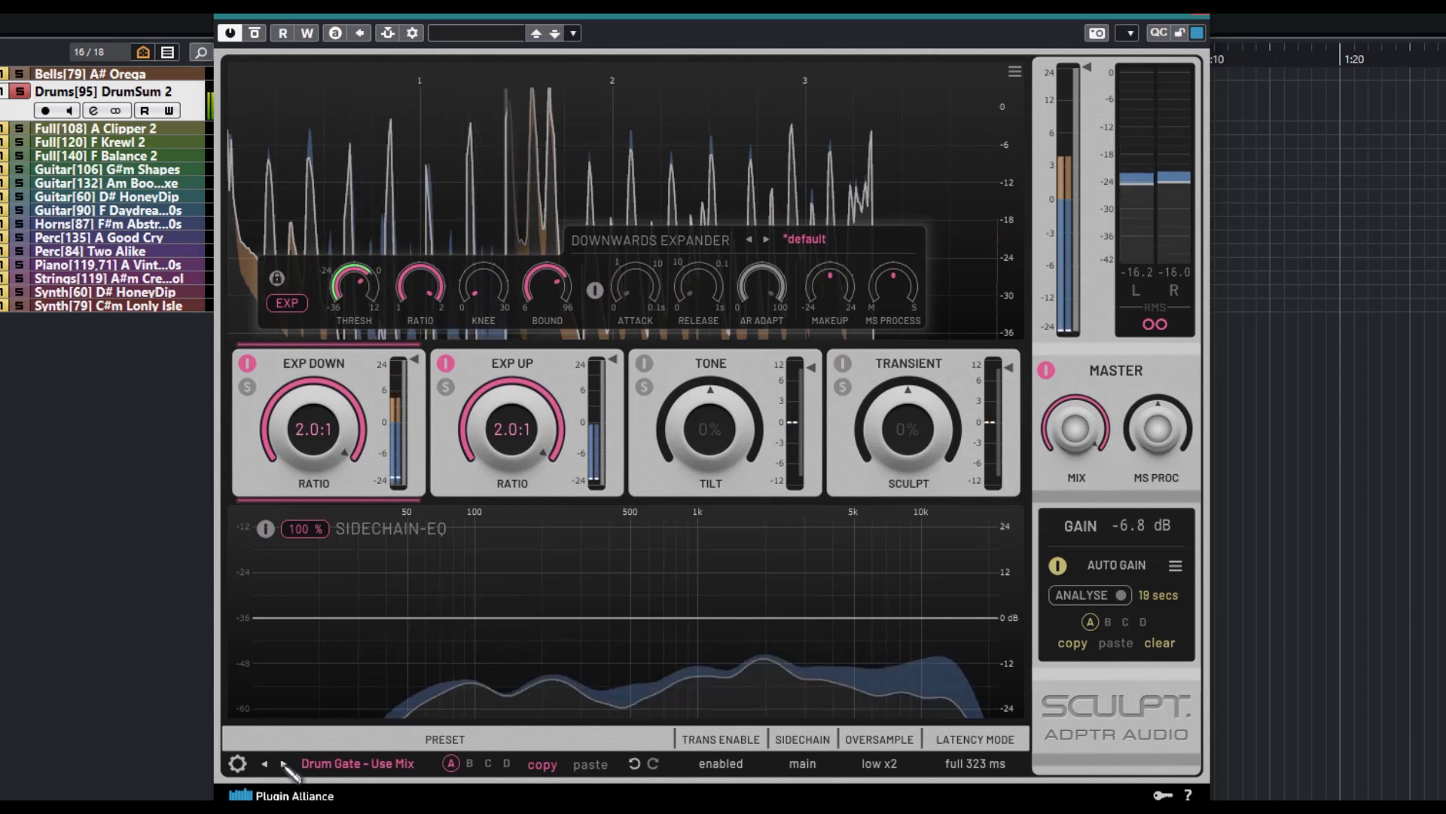
left_click(283, 763)
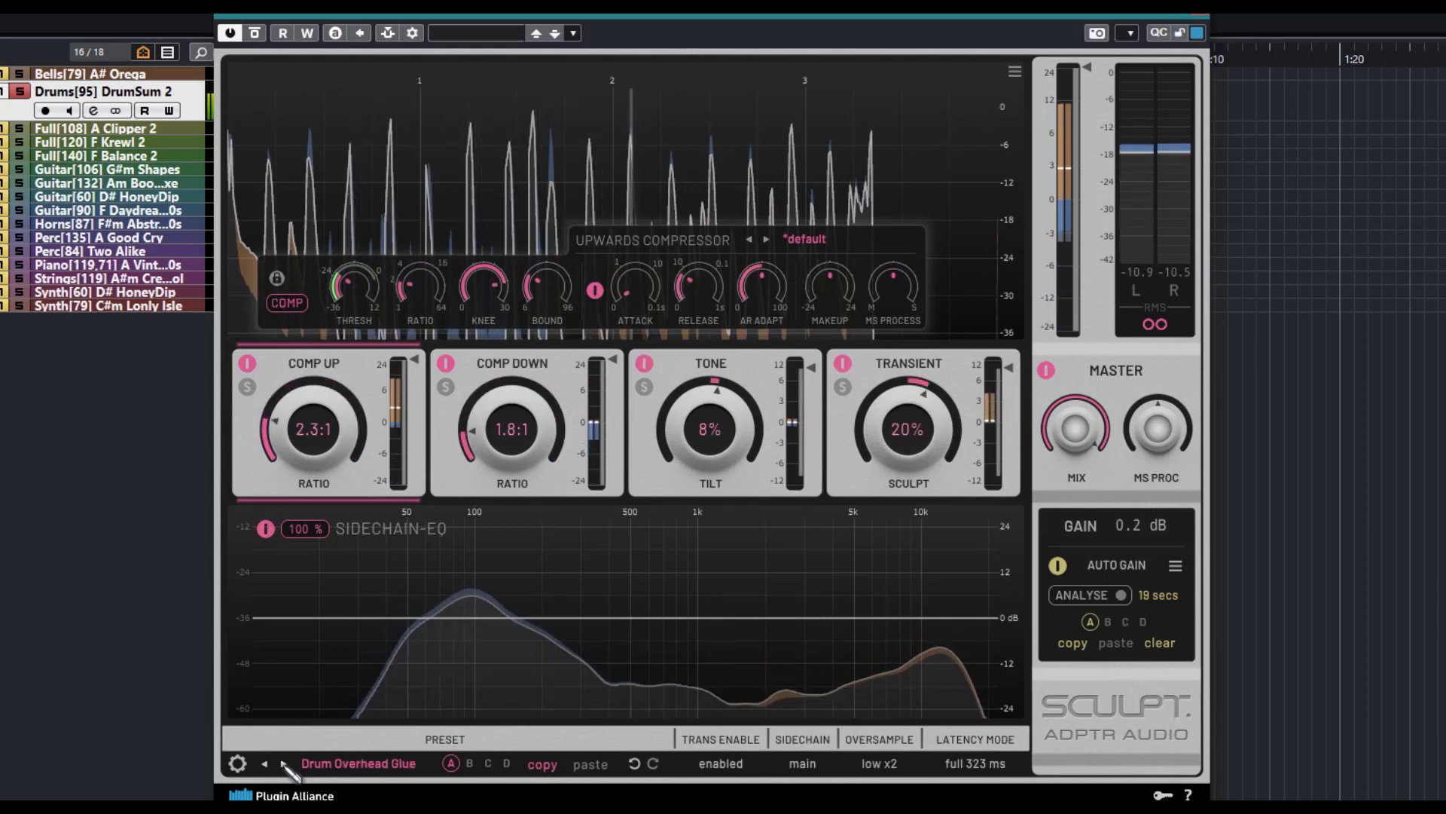
left_click(283, 763)
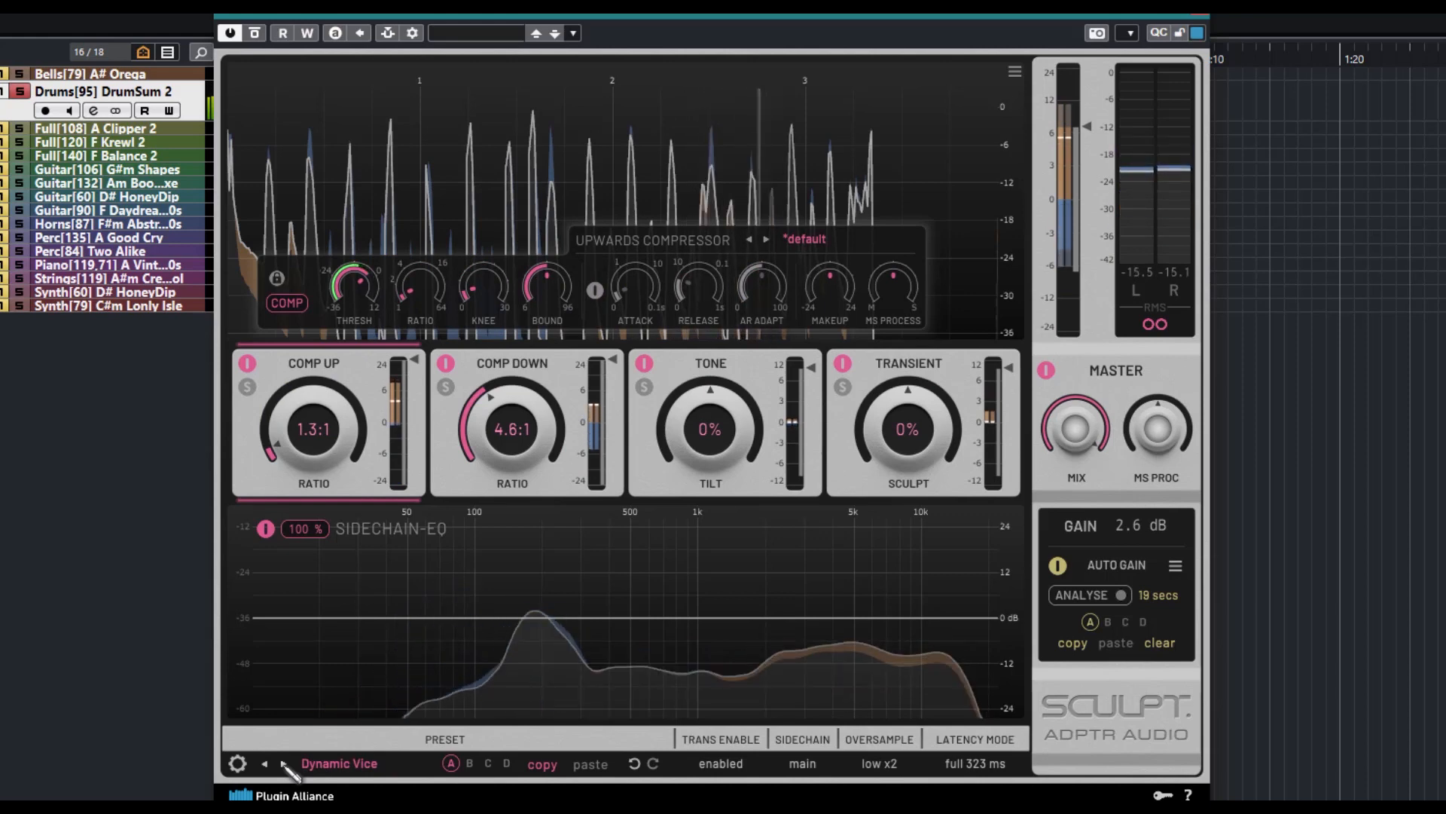
left_click(283, 763)
left_click(283, 763)
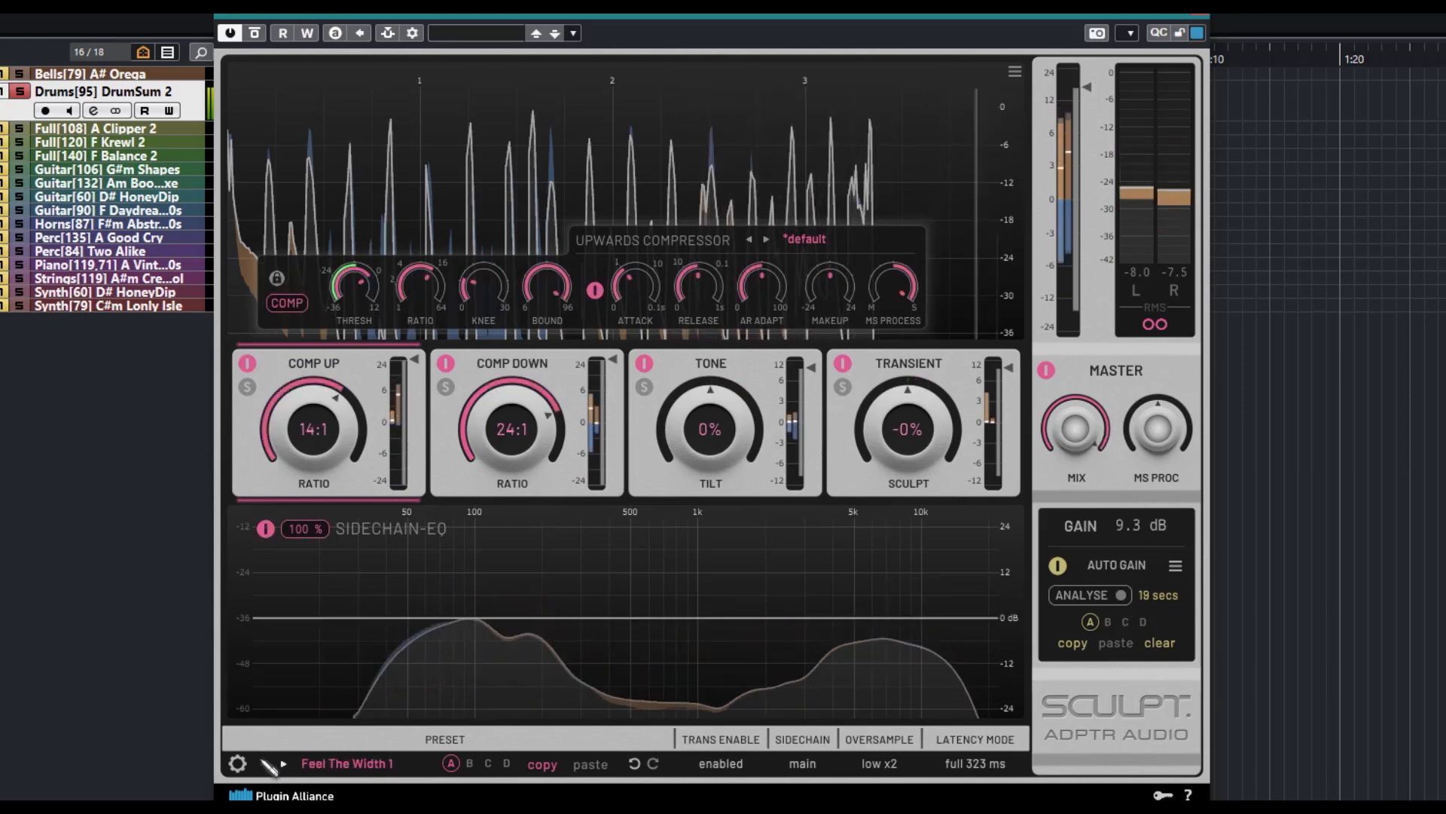
key("space")
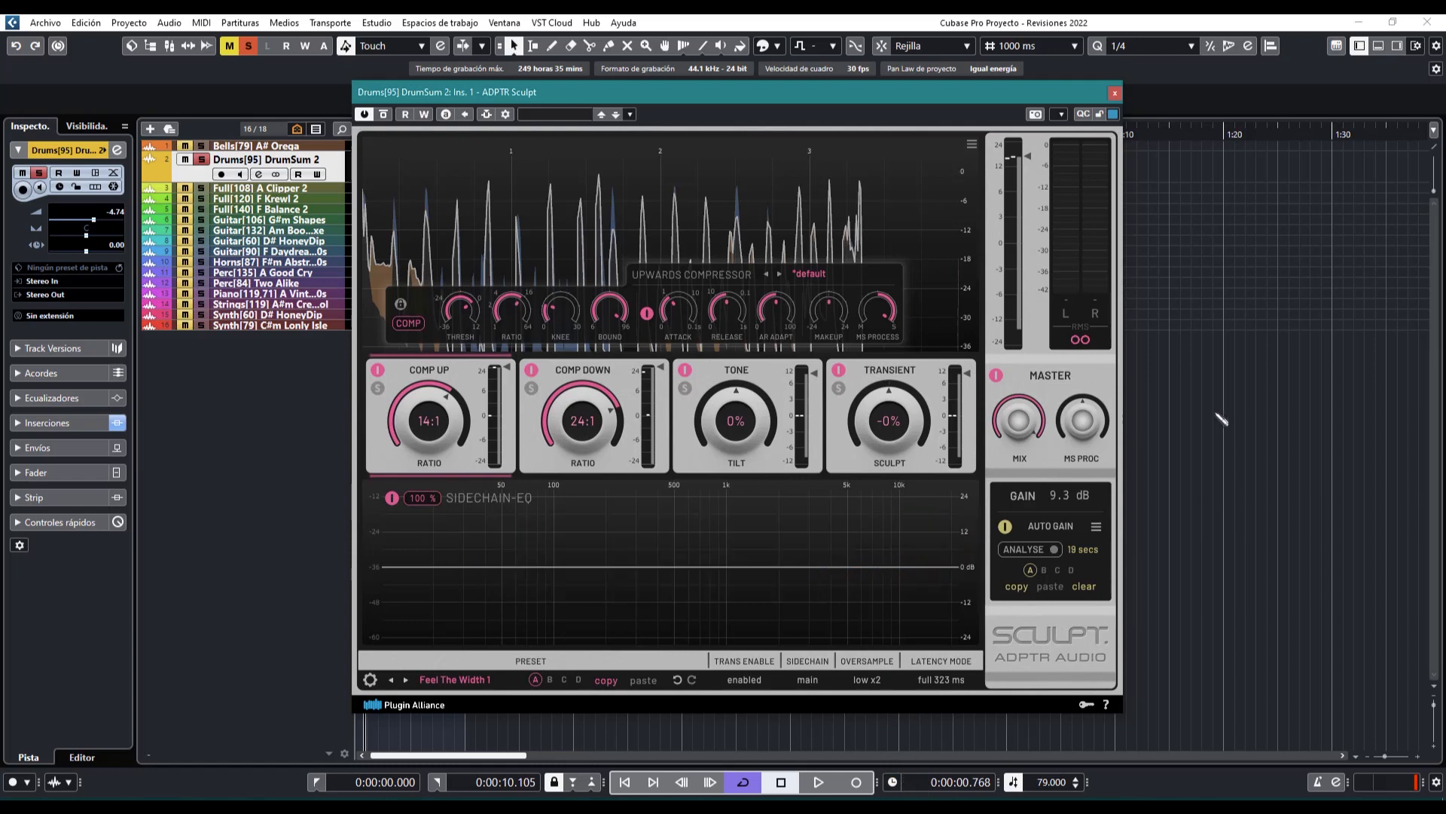
Set the plug-in's editor size to 80%
mouse_move(1041, 432)
left_click(370, 679)
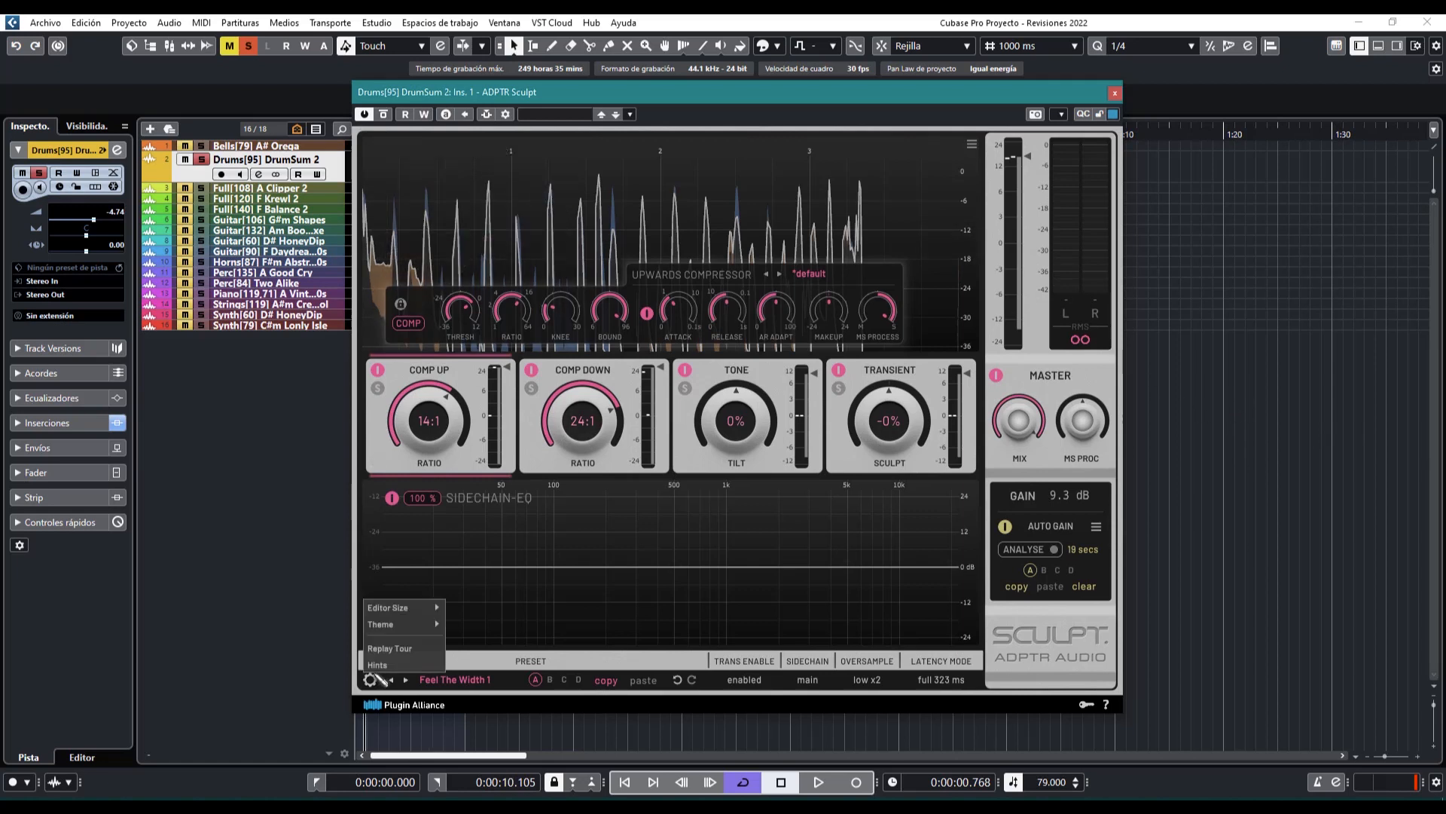
mouse_move(426, 622)
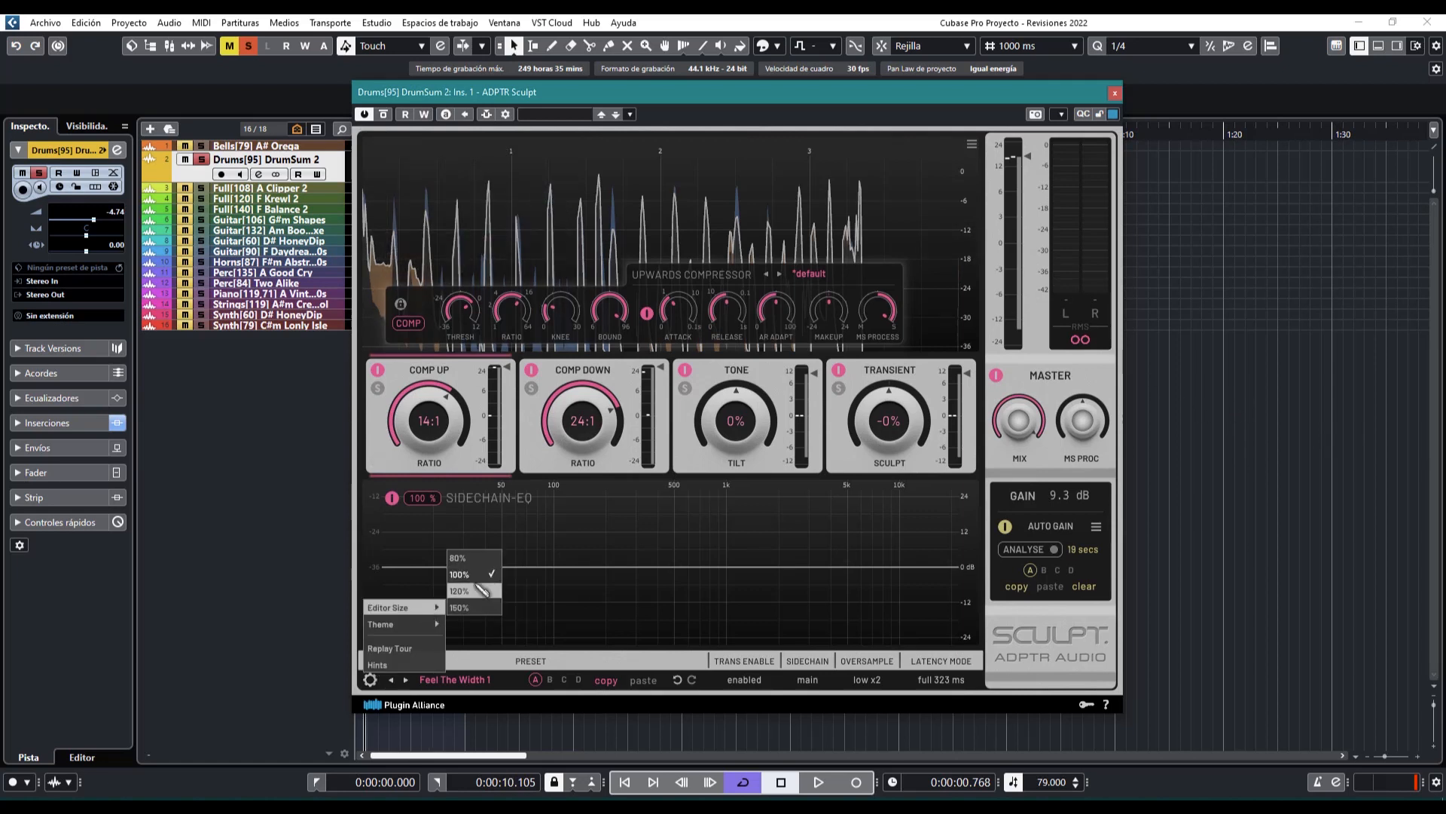
left_click(465, 559)
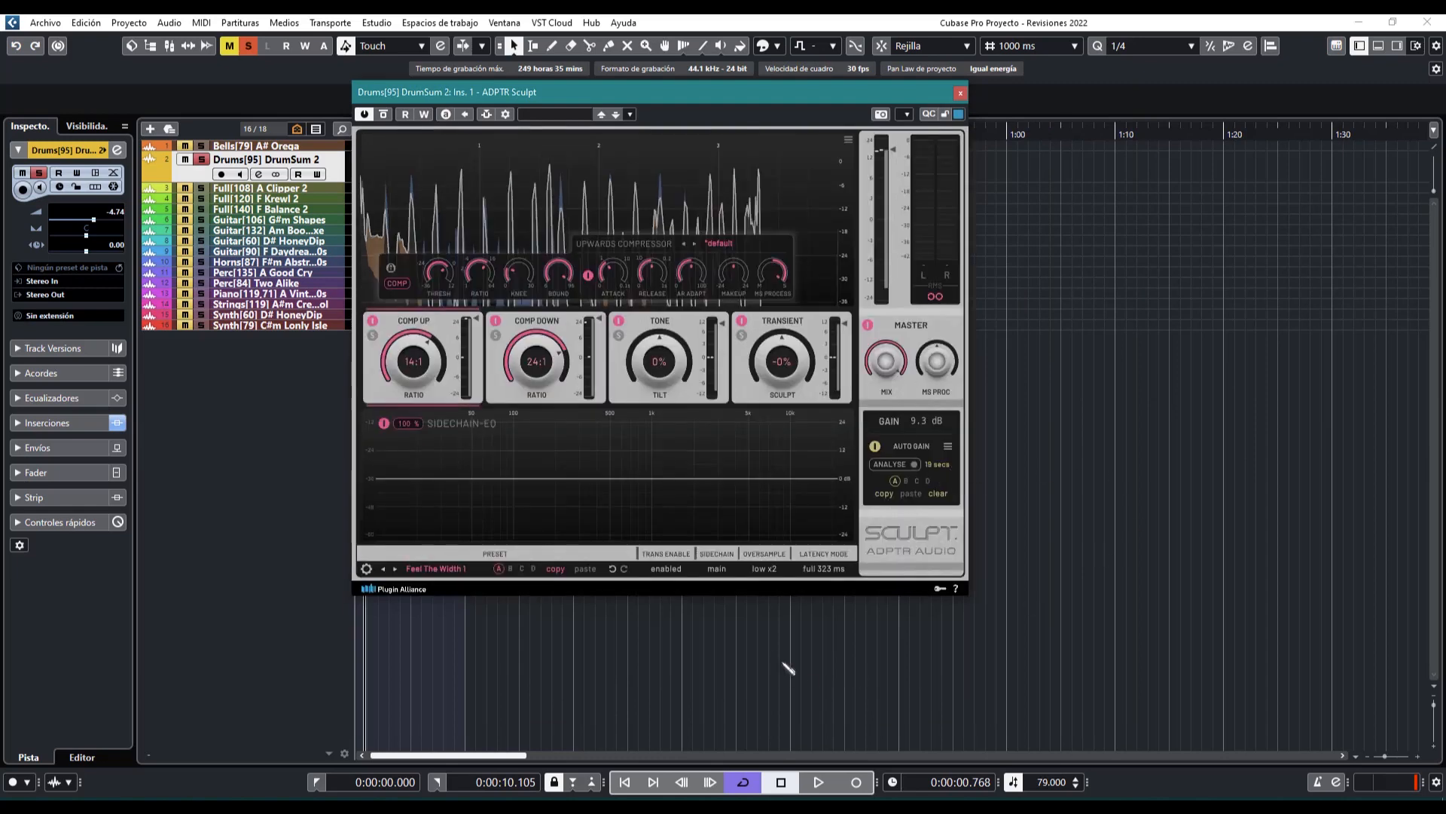